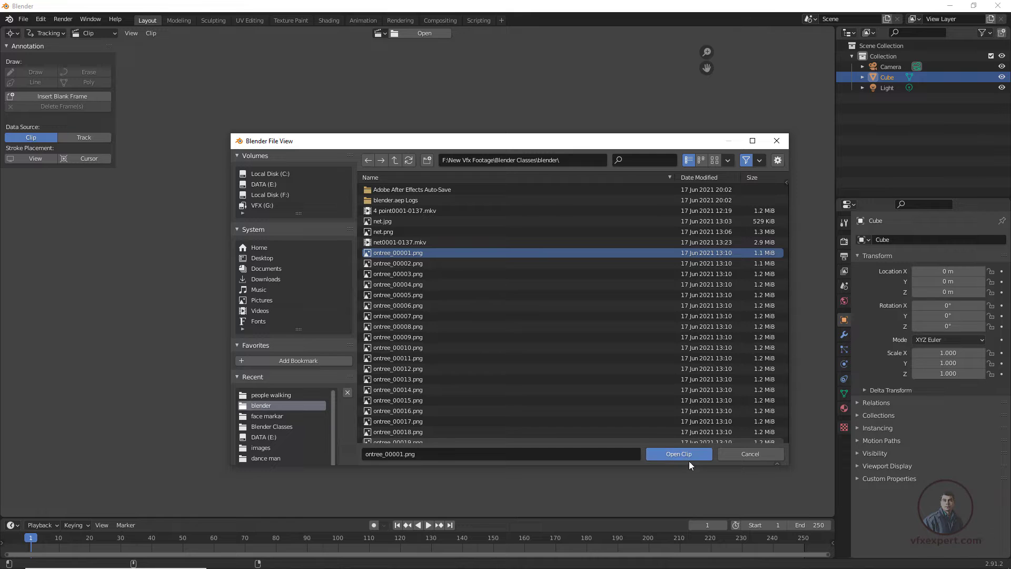
Load the ontree_00001.png clip, and replace it with the warehouse_screen_00001.png sequence from the same folder.
{"action": "left_click", "coordinate": [687, 455]}
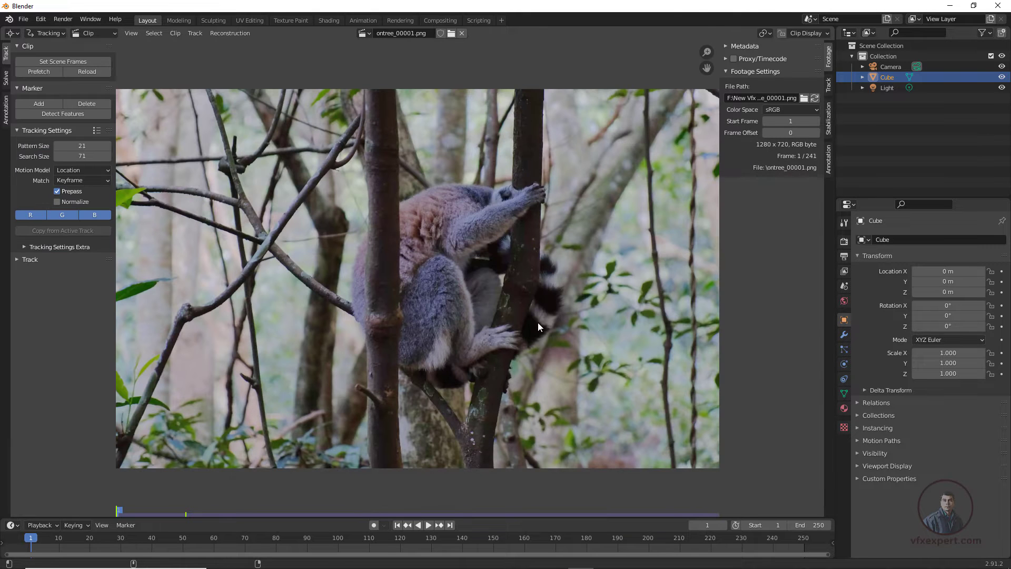
{"action": "left_click", "coordinate": [451, 33]}
{"action": "scroll", "coordinate": [783, 231], "scroll_direction": "down", "scroll_amount": 5}
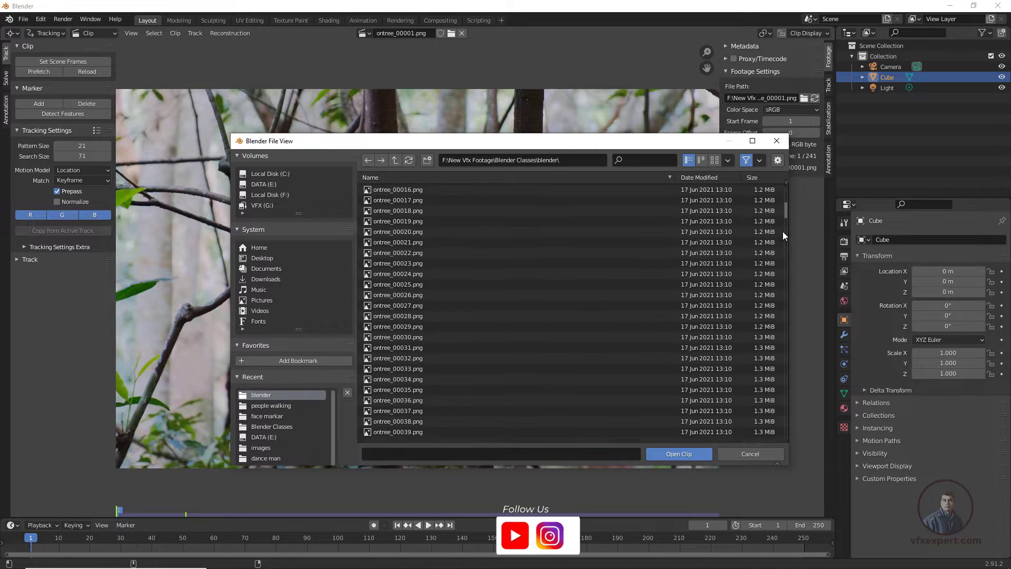
{"action": "left_click_drag", "start_coordinate": [782, 232], "coordinate": [766, 370]}
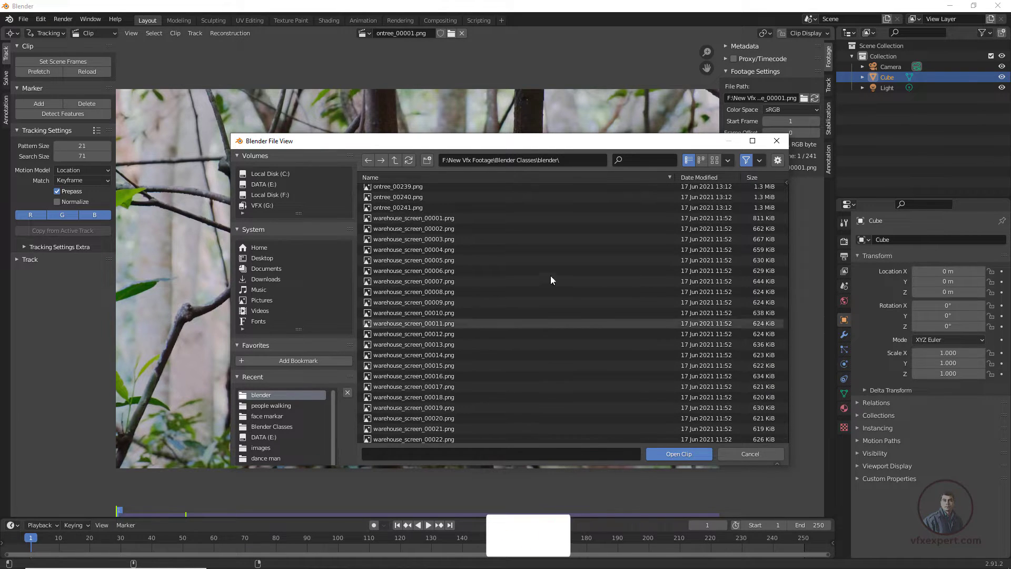
{"action": "left_click", "coordinate": [443, 218]}
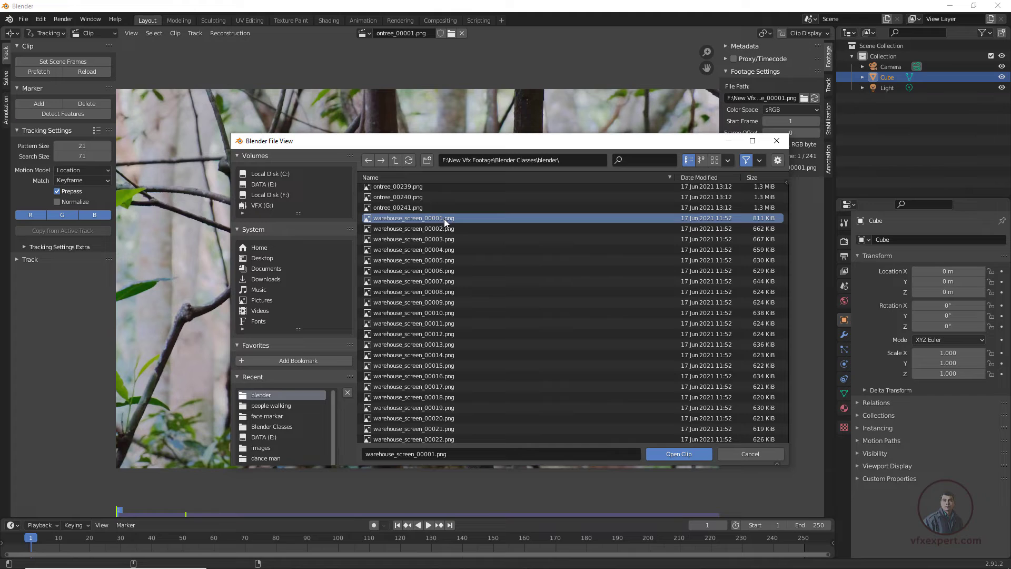
{"action": "left_click", "coordinate": [676, 455]}
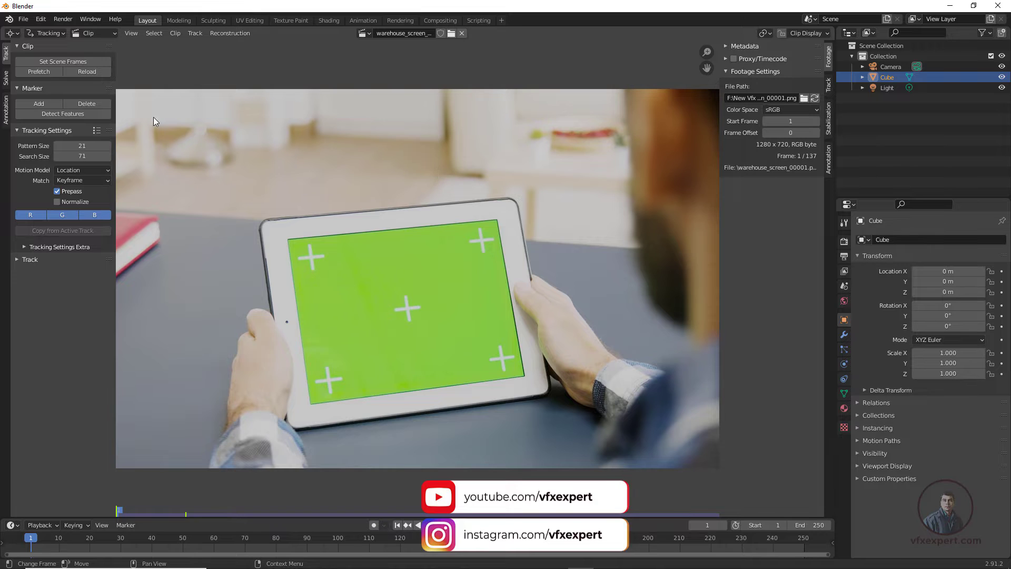
Match the scene's frame range to the loaded clip and prefetch its frames into memory.
{"action": "left_click", "coordinate": [77, 62]}
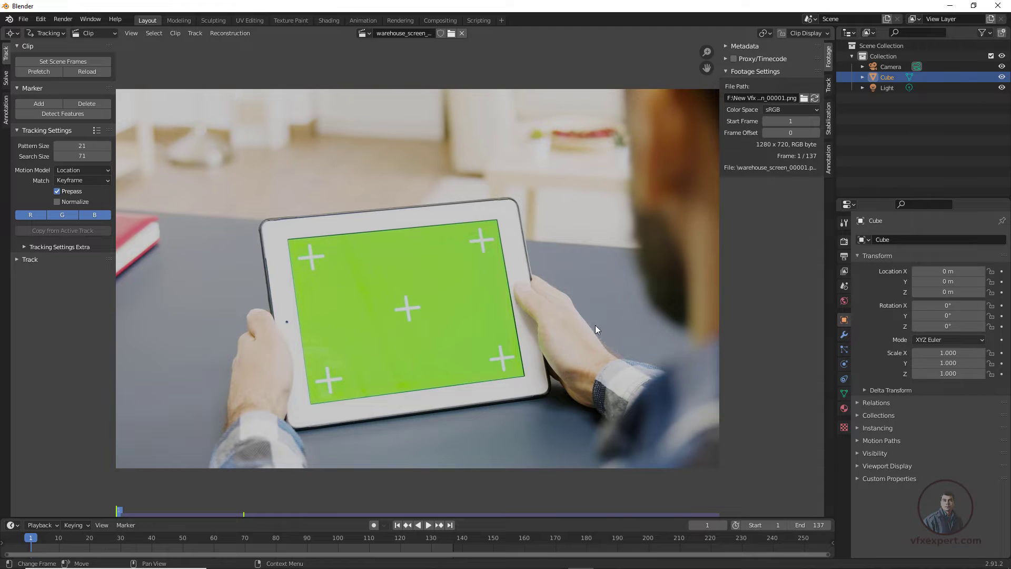
{"action": "left_click", "coordinate": [52, 72]}
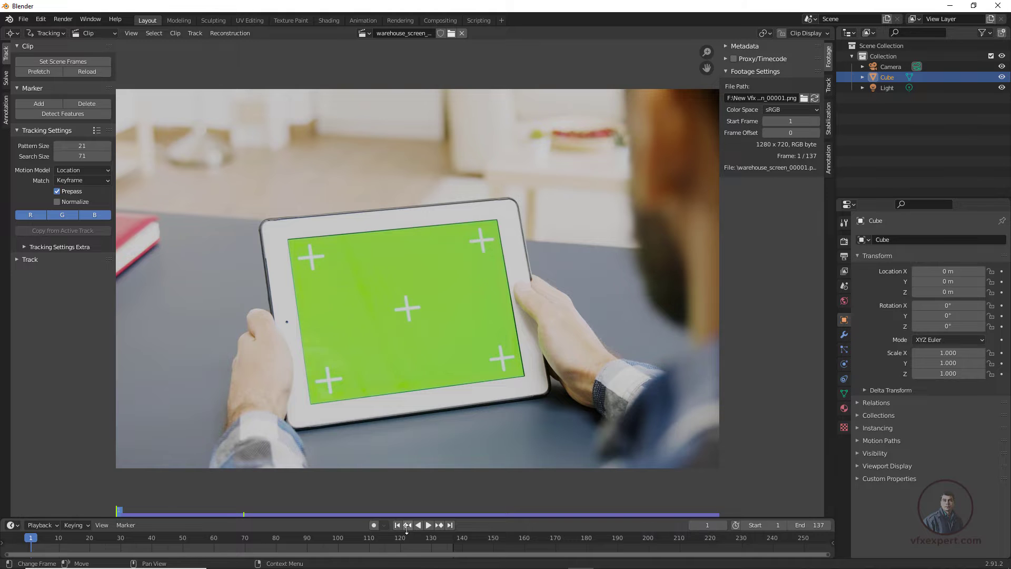
Play the tablet clip to examine its motion, and return to the first frame.
{"action": "left_click", "coordinate": [428, 525]}
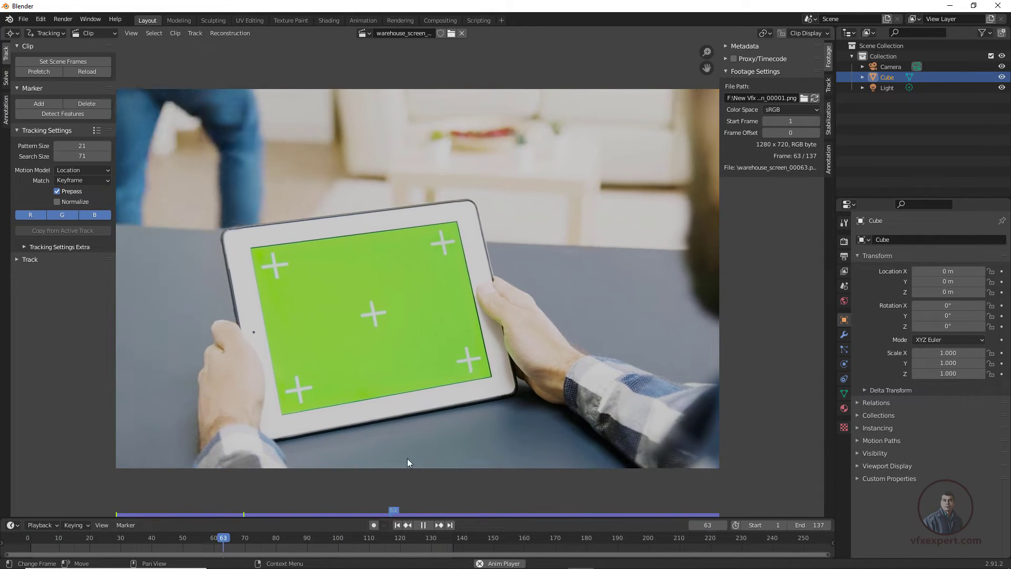
{"action": "left_click", "coordinate": [425, 525]}
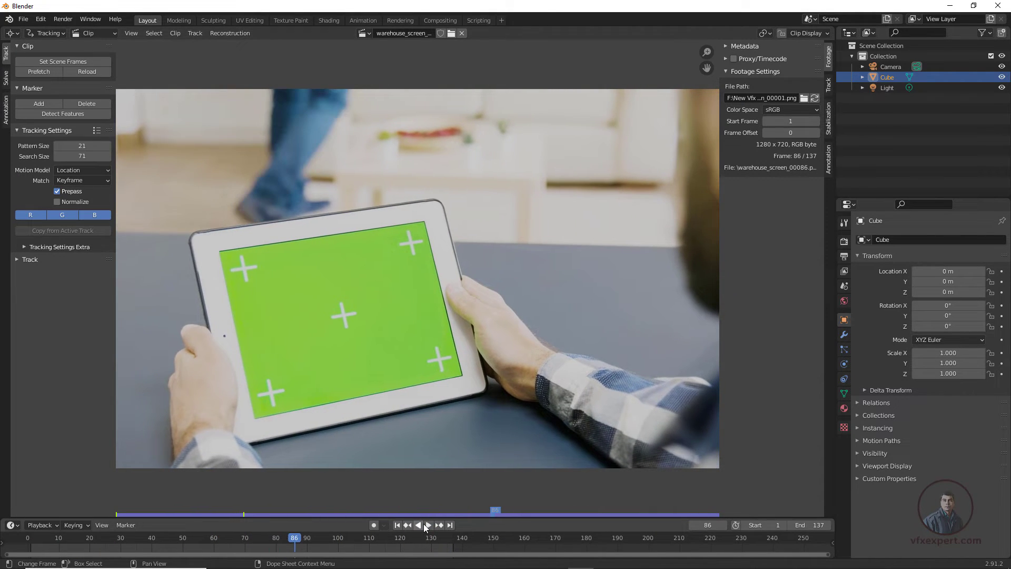
{"action": "left_click", "coordinate": [397, 526]}
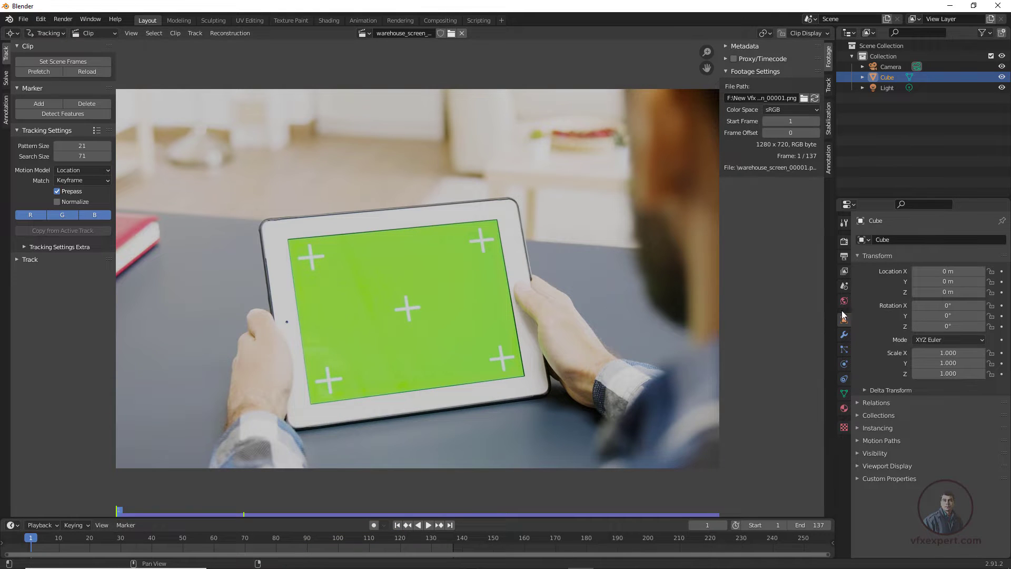
Set the scene's color management view transform to Standard.
{"action": "left_click", "coordinate": [844, 243]}
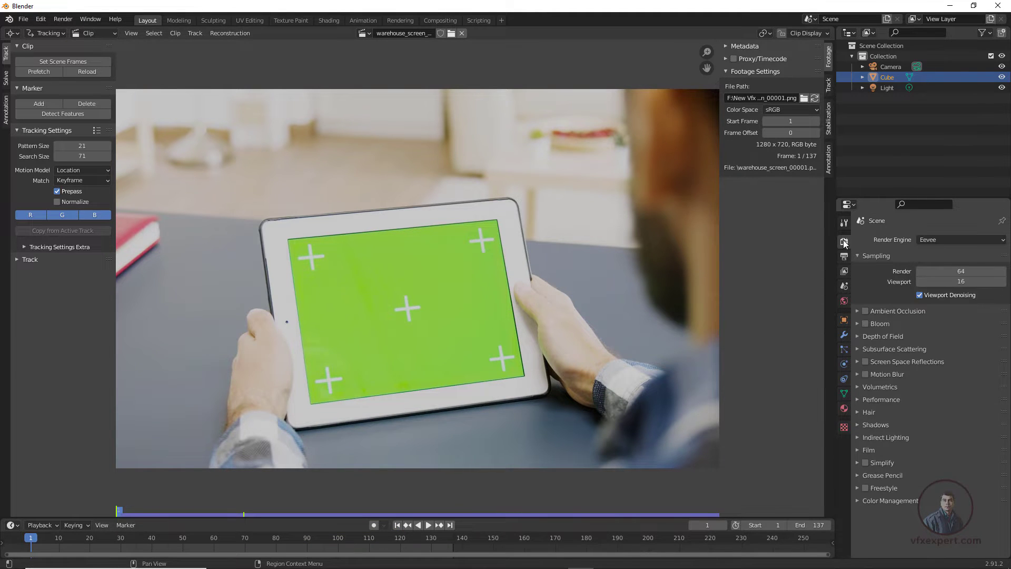
{"action": "left_click", "coordinate": [857, 501]}
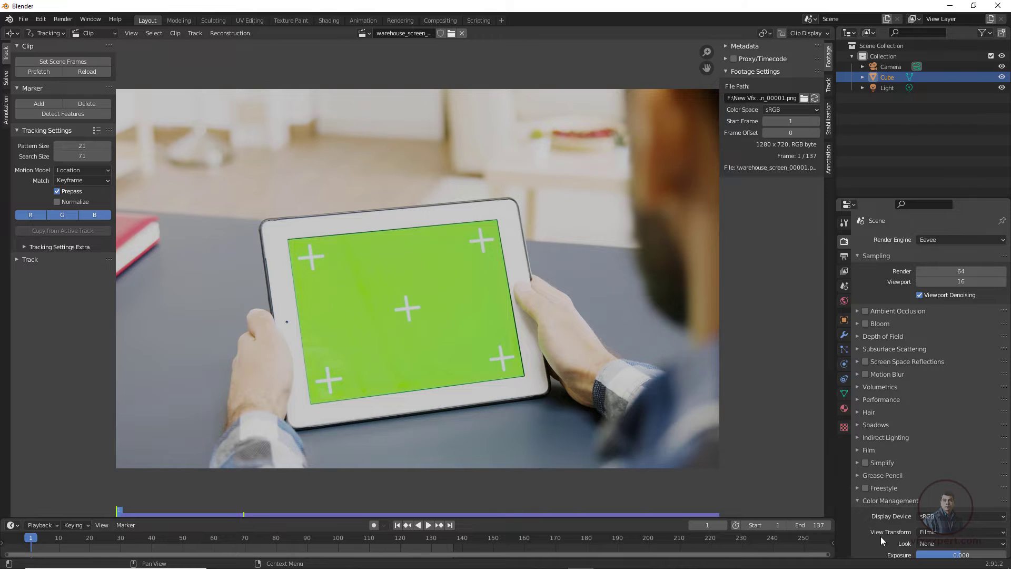
{"action": "left_click", "coordinate": [949, 533]}
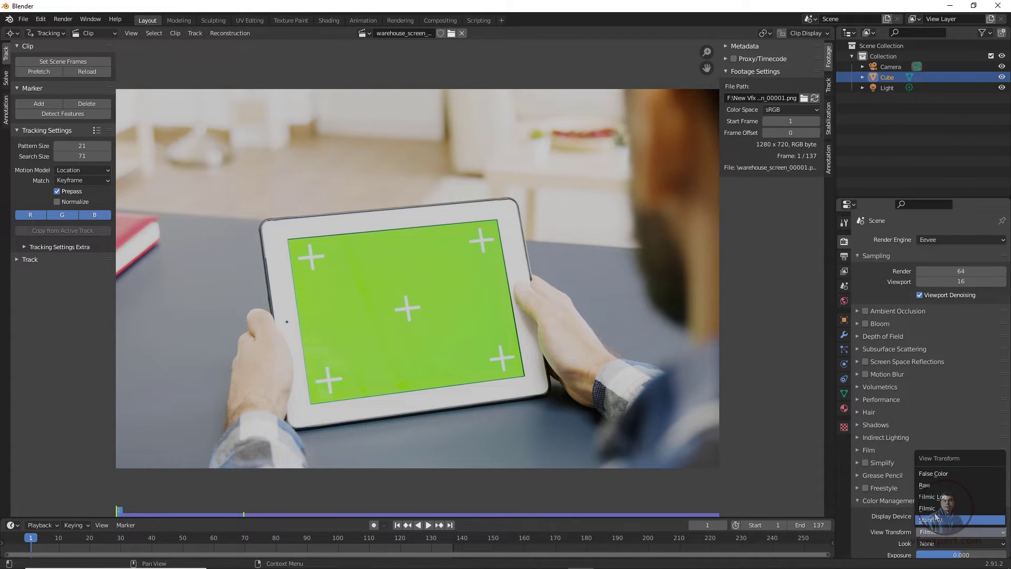
{"action": "left_click", "coordinate": [935, 519]}
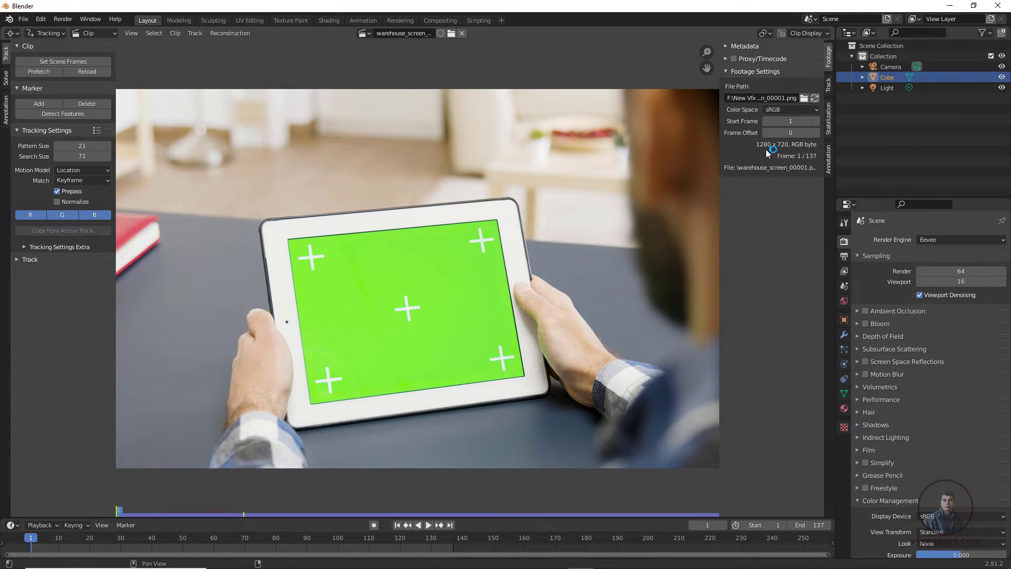
Set the scene's output resolution to 1280 by 720 px.
{"action": "left_click", "coordinate": [845, 257]}
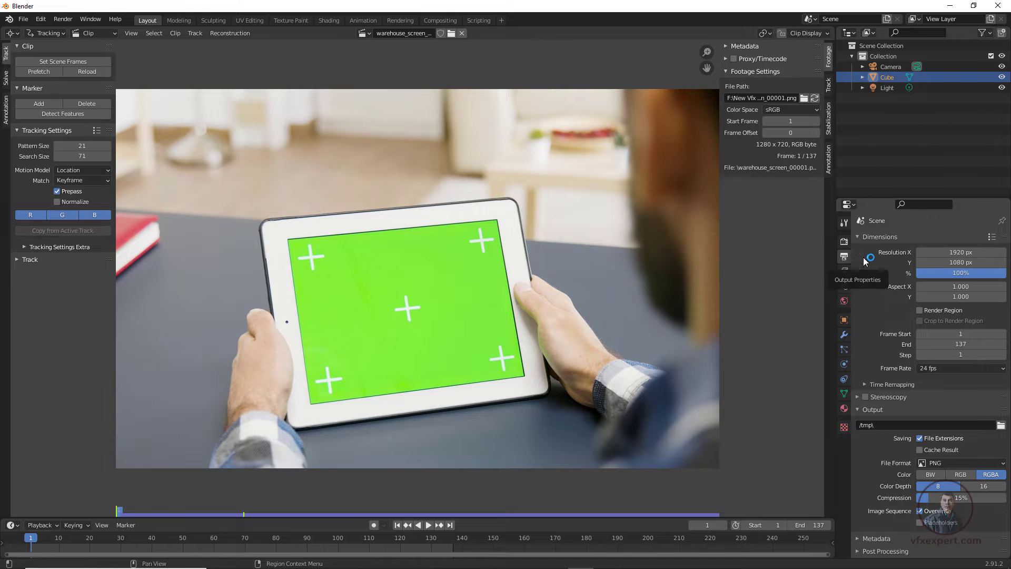
{"action": "left_click", "coordinate": [959, 252]}
{"action": "type", "text": "1280"}
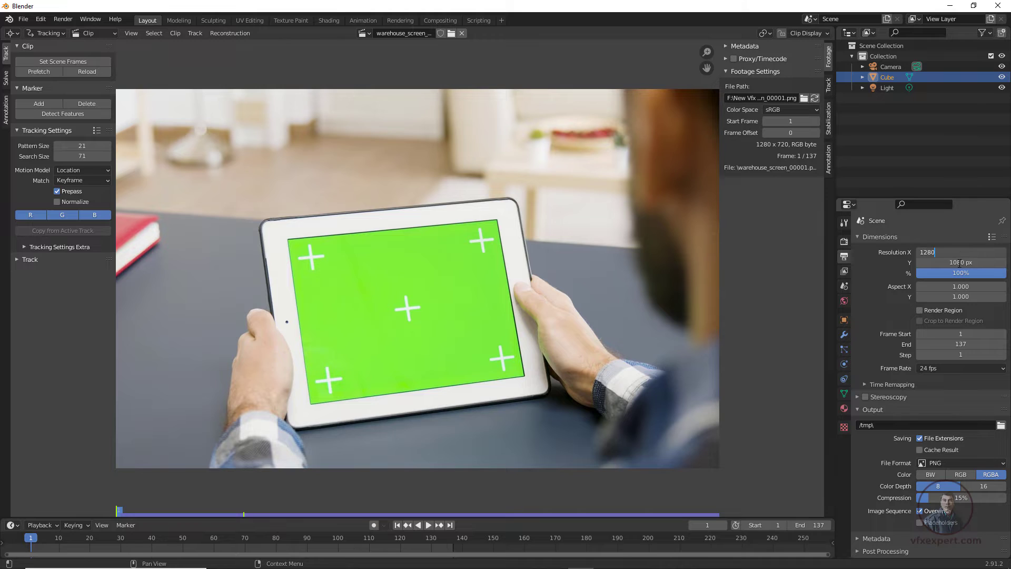
{"action": "key", "text": "Return"}
{"action": "left_click", "coordinate": [960, 262]}
{"action": "type", "text": "720"}
{"action": "key", "text": "Return"}
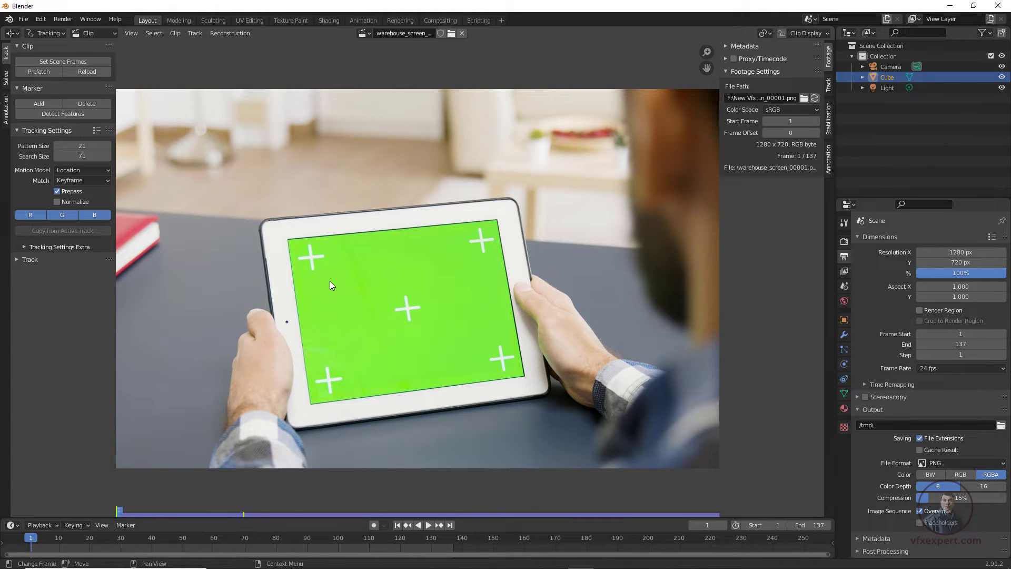
Add a tracking marker on the tablet screen's upper-left cross, scale it up about 1.6 times and show its search area.
{"action": "left_click", "coordinate": [312, 256], "text": "ctrl"}
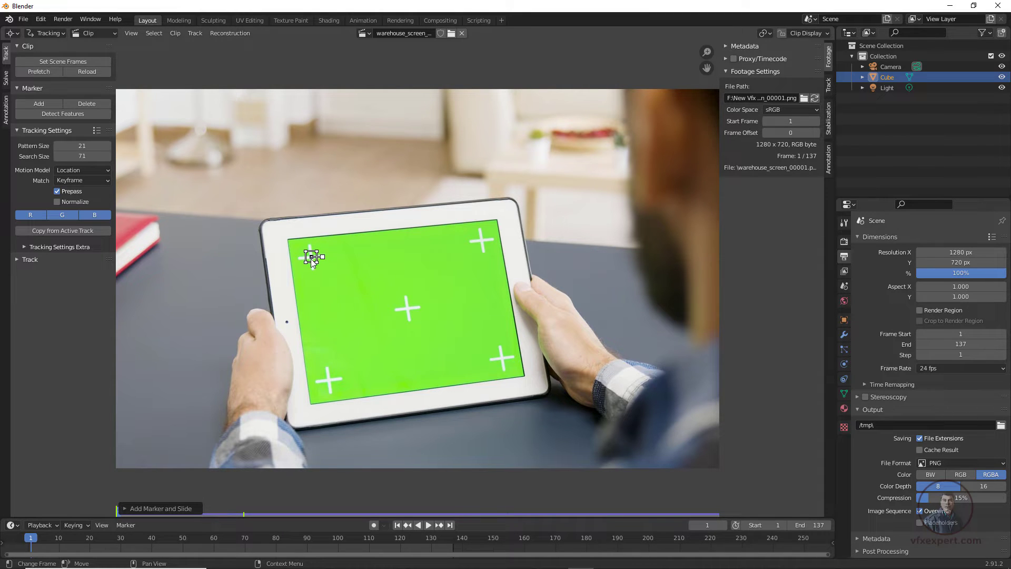
{"action": "key", "text": "s"}
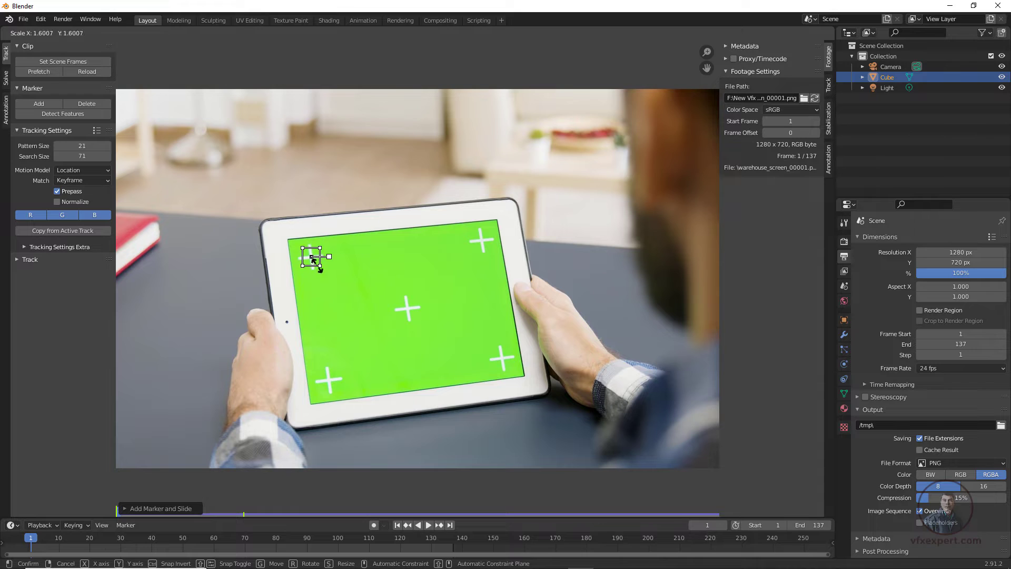
{"action": "left_click", "coordinate": [318, 266]}
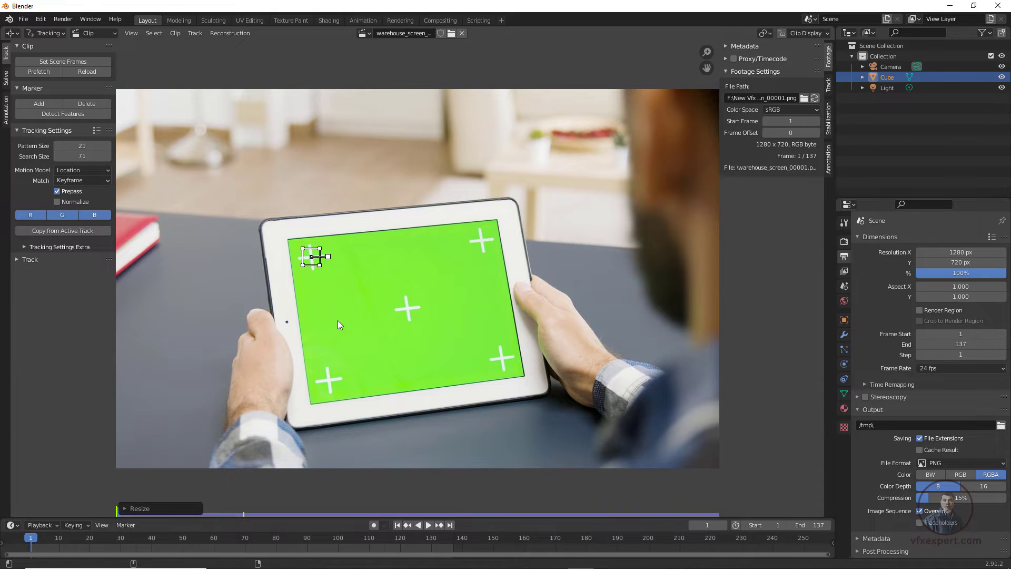
{"action": "key", "text": "alt+s"}
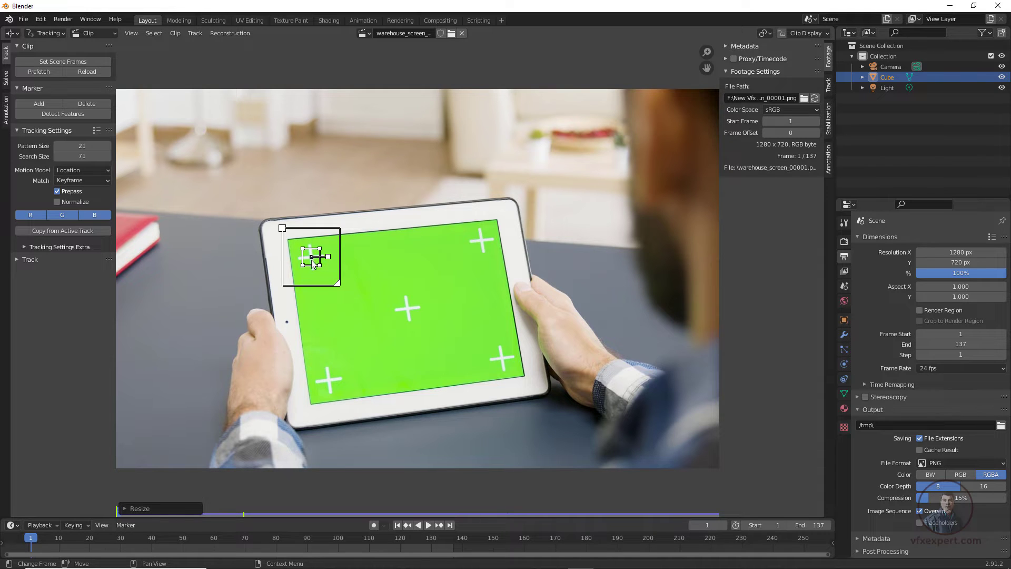
Show the track preview and enlarge the upper-left marker's pattern and search areas to fit the cross.
{"action": "left_click", "coordinate": [828, 86]}
{"action": "left_click_drag", "start_coordinate": [783, 116], "coordinate": [783, 114]}
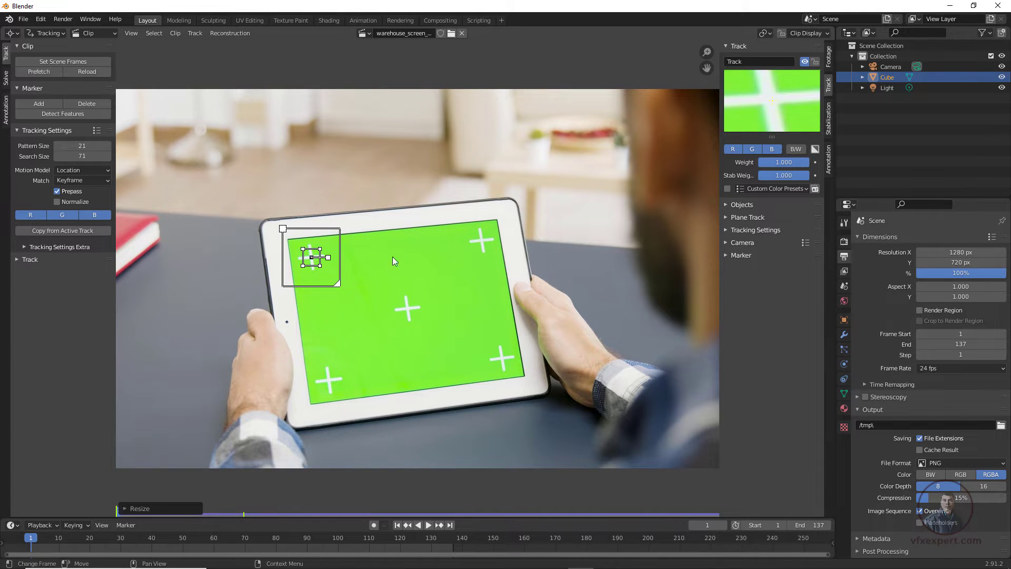
{"action": "key", "text": "s"}
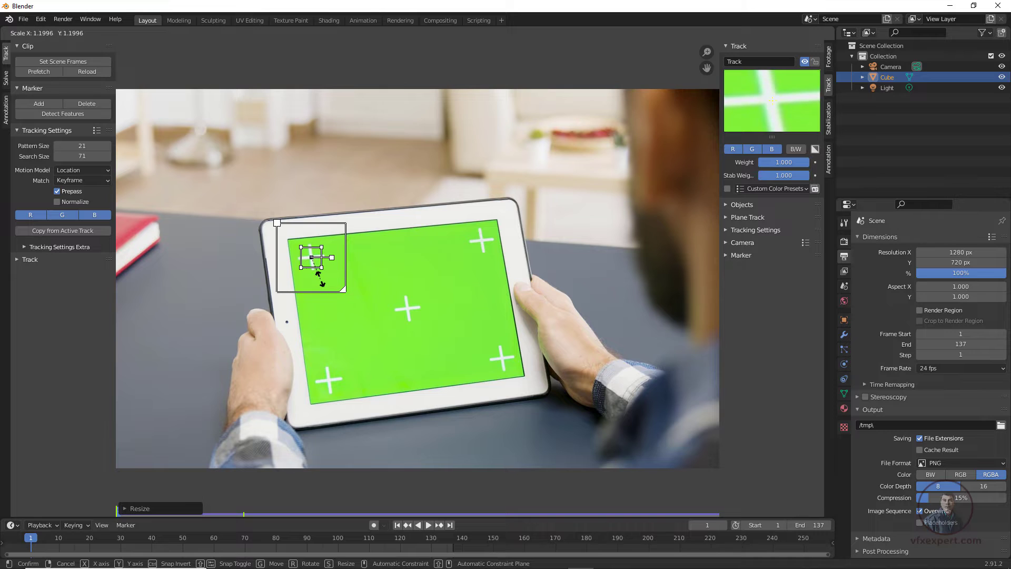
{"action": "left_click", "coordinate": [327, 286]}
{"action": "left_click_drag", "start_coordinate": [343, 294], "coordinate": [347, 297]}
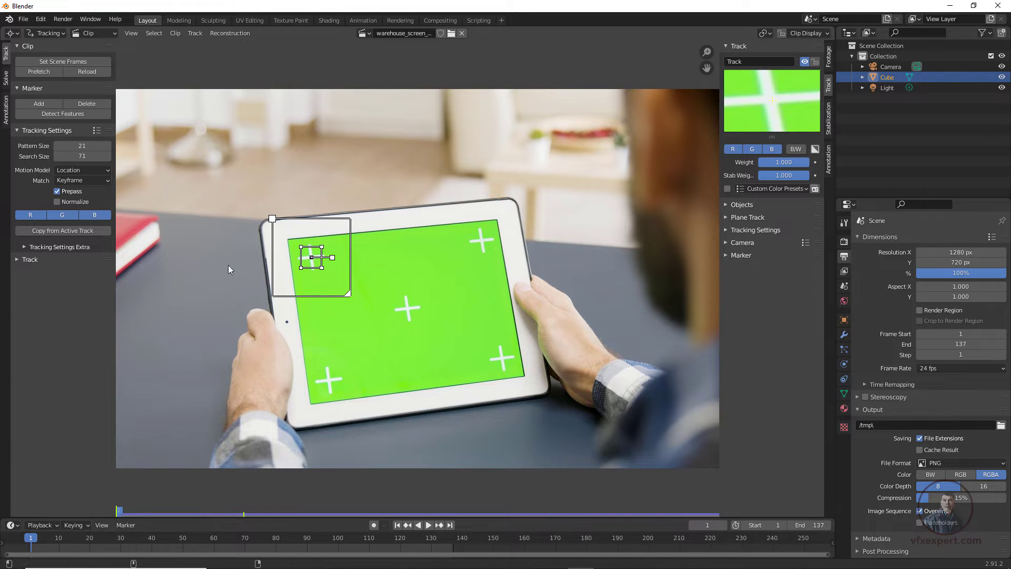
Track the upper-left cross marker forward through the whole clip and return to the first frame.
{"action": "left_click", "coordinate": [18, 260]}
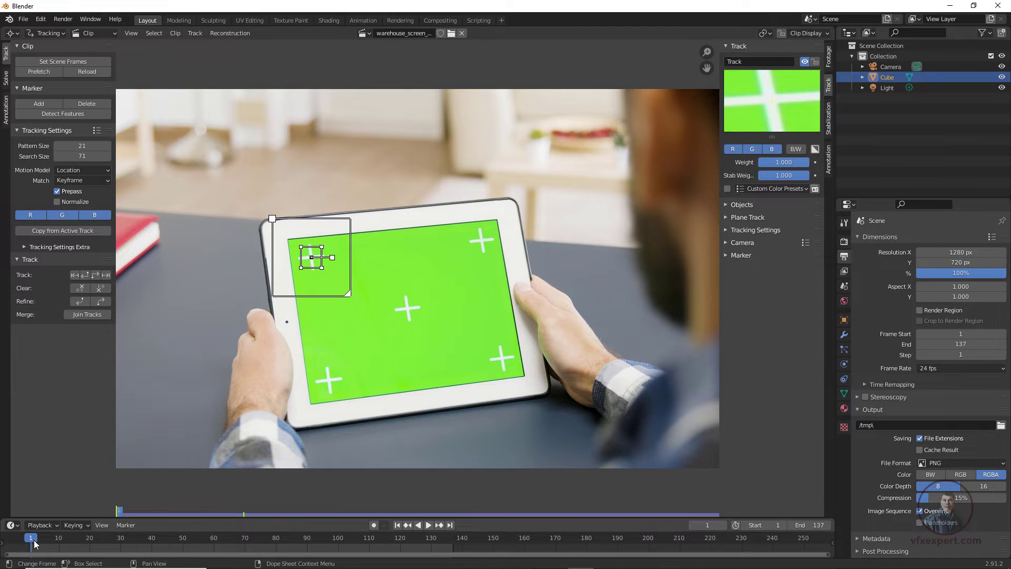
{"action": "left_click", "coordinate": [95, 274]}
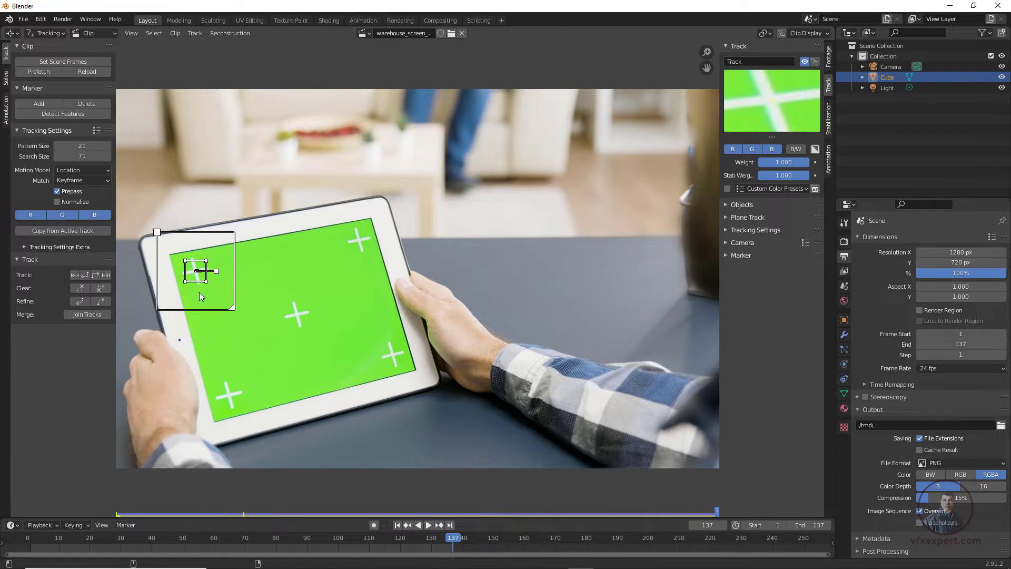
{"action": "left_click", "coordinate": [397, 525]}
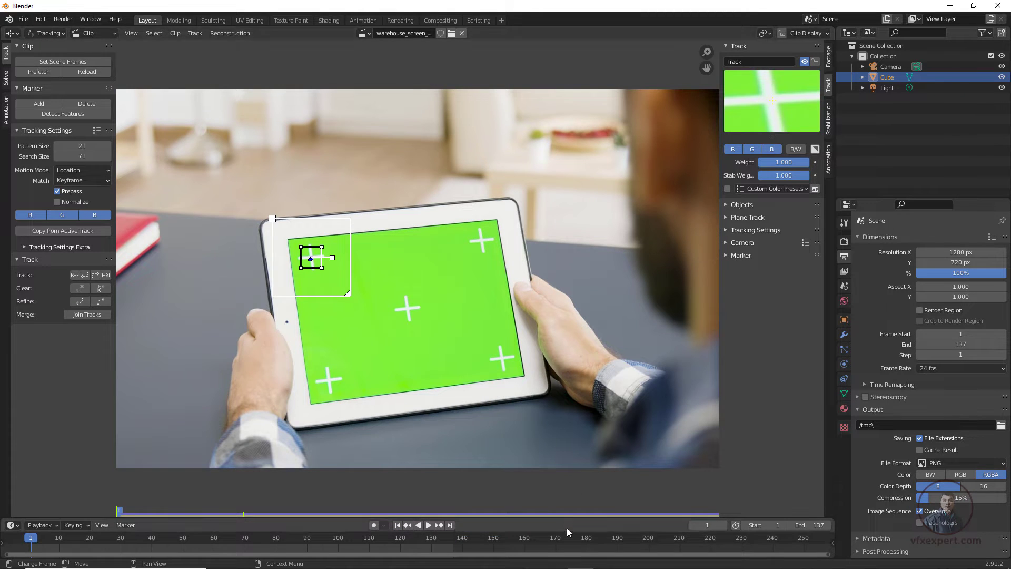
Enlarge the timeline area, scrub through the frames to check the upper-left track, and return to the first frame.
{"action": "left_click_drag", "start_coordinate": [571, 518], "coordinate": [571, 462]}
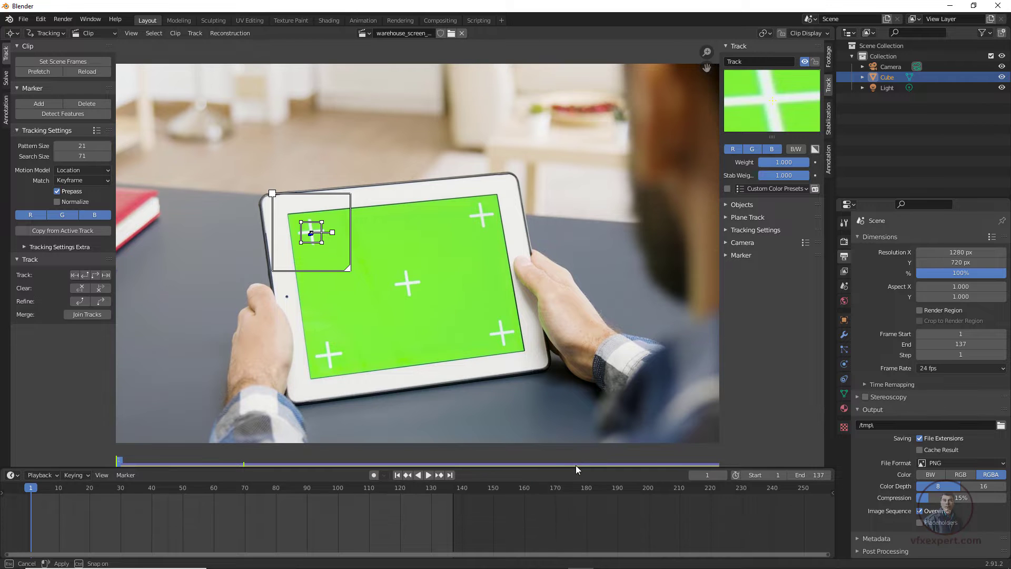
{"action": "key", "text": "space"}
{"action": "left_click_drag", "start_coordinate": [64, 489], "coordinate": [193, 491]}
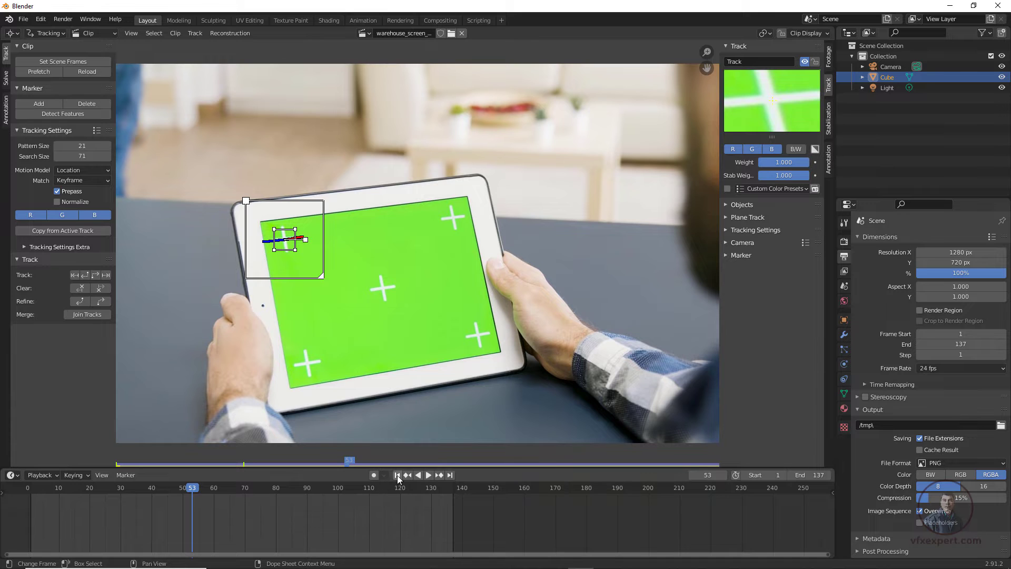
{"action": "left_click", "coordinate": [397, 474]}
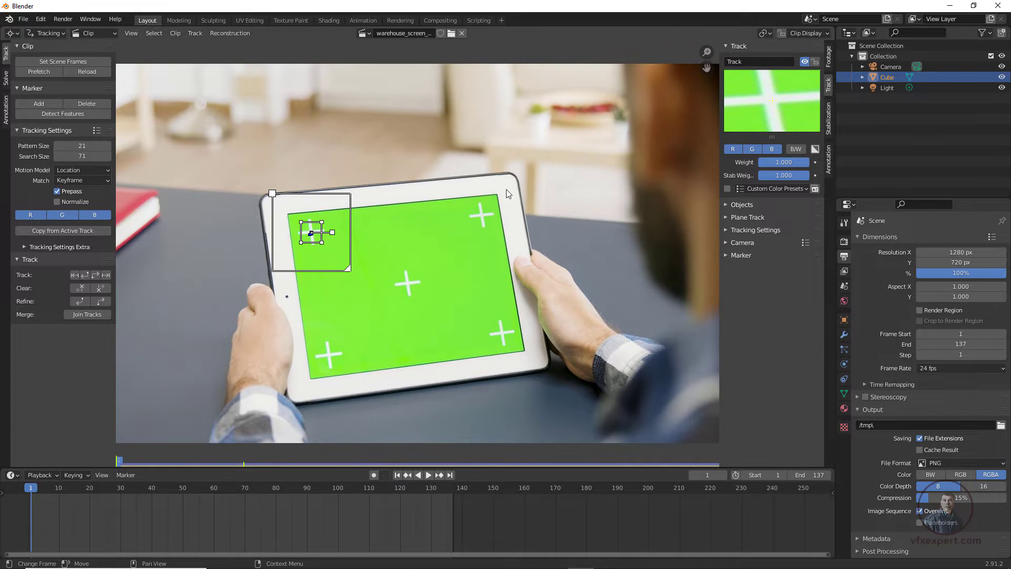
Add a marker on the upper-right cross, enlarged to cover it, and track it forward through the clip, returning to the first frame.
{"action": "left_click", "coordinate": [482, 214], "text": "ctrl"}
{"action": "key", "text": "s"}
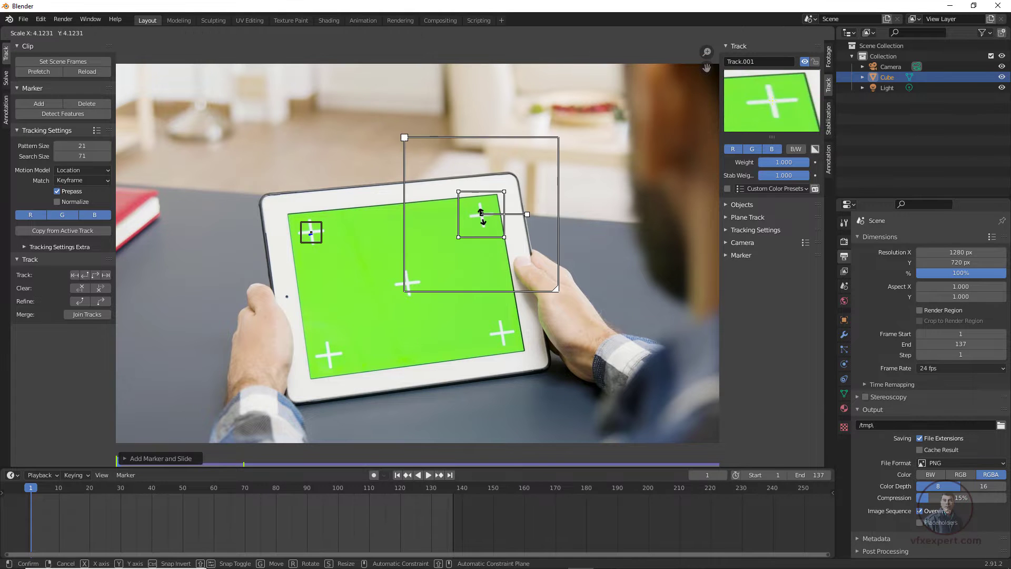
{"action": "left_click", "coordinate": [481, 214]}
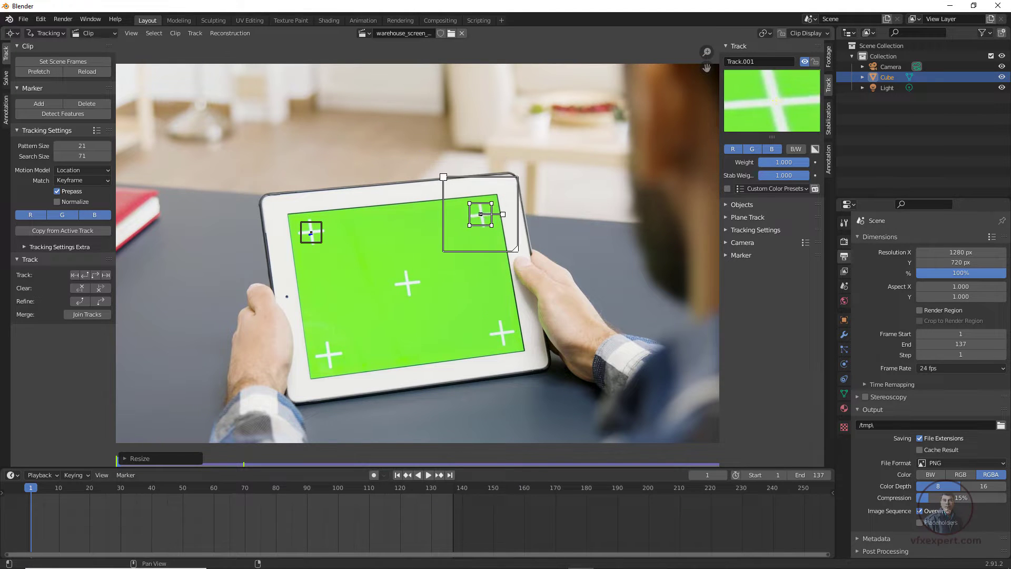
{"action": "left_click", "coordinate": [92, 274]}
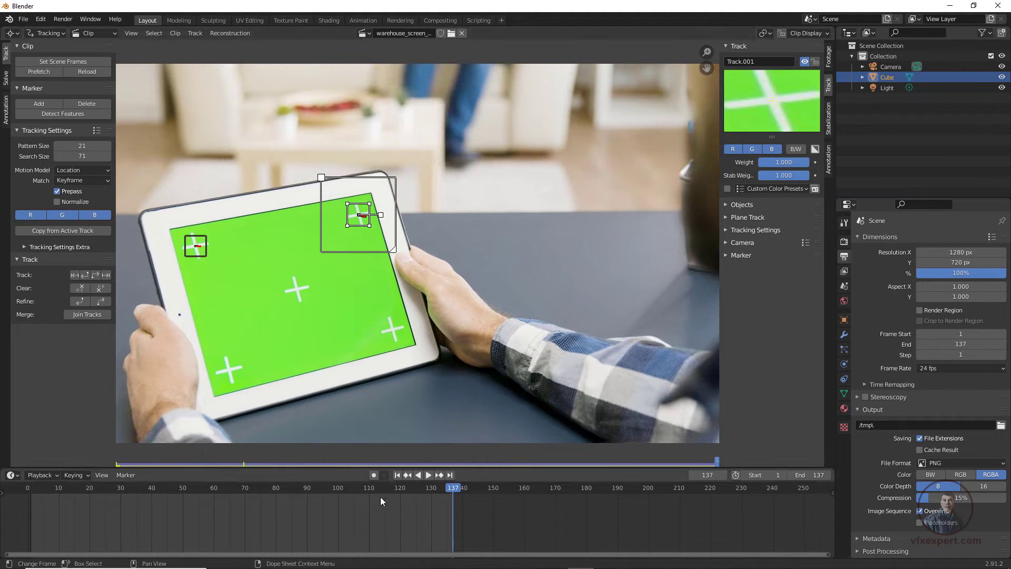
{"action": "left_click", "coordinate": [397, 475]}
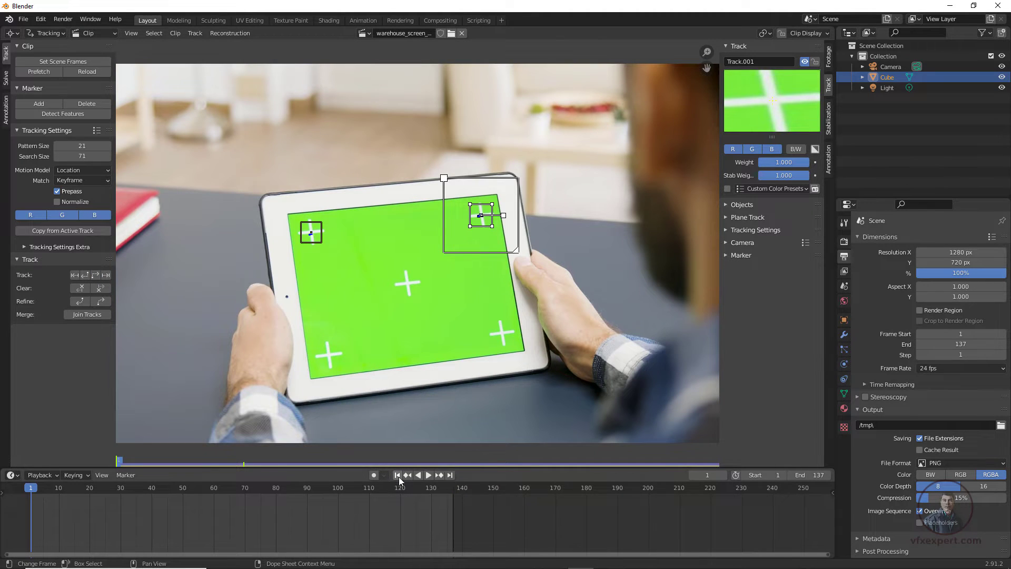
Add markers on the lower-left and lower-right crosses of the green screen and enlarge each to cover its cross.
{"action": "left_click", "coordinate": [329, 355], "text": "ctrl"}
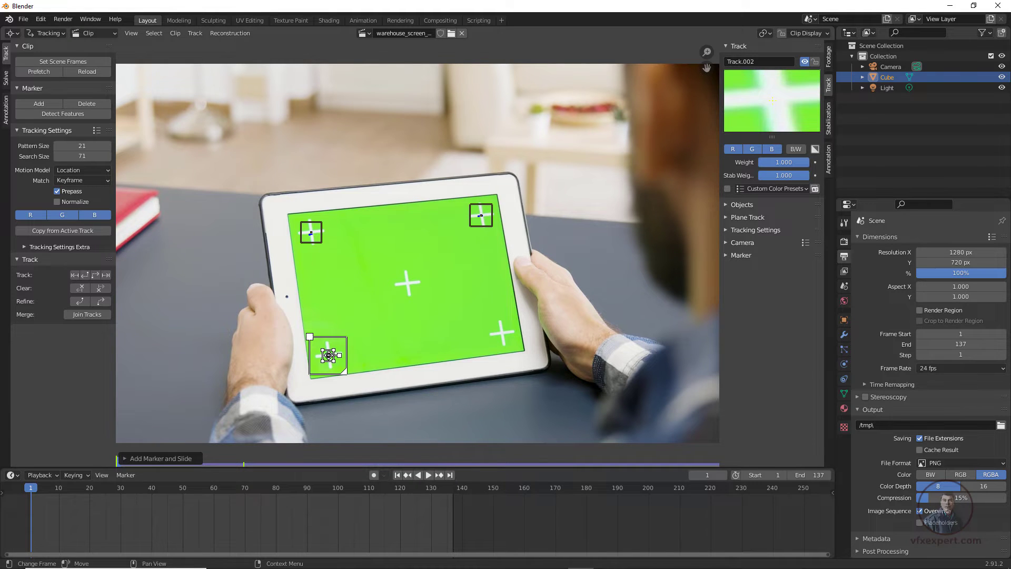
{"action": "key", "text": "s"}
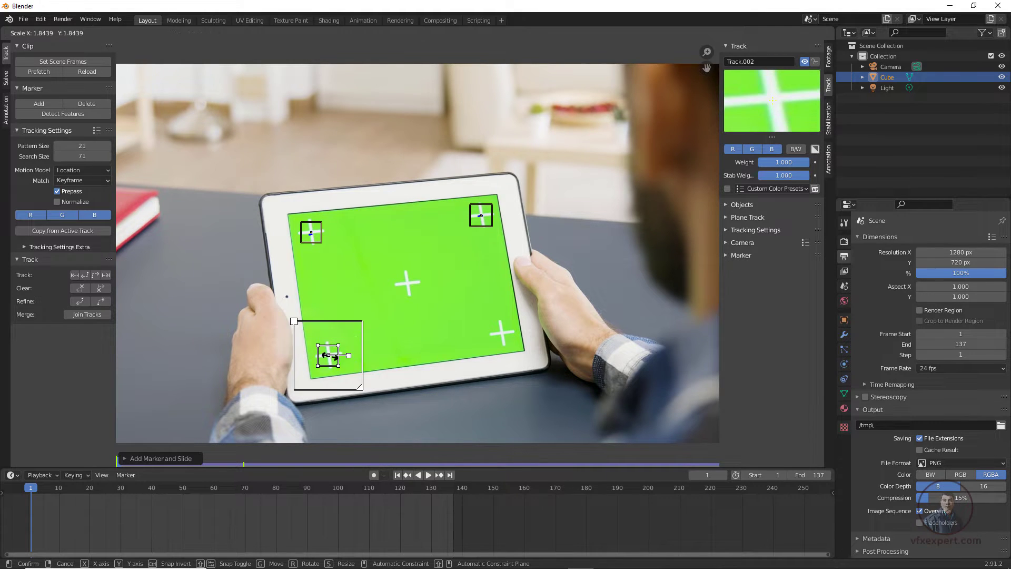
{"action": "left_click", "coordinate": [329, 356]}
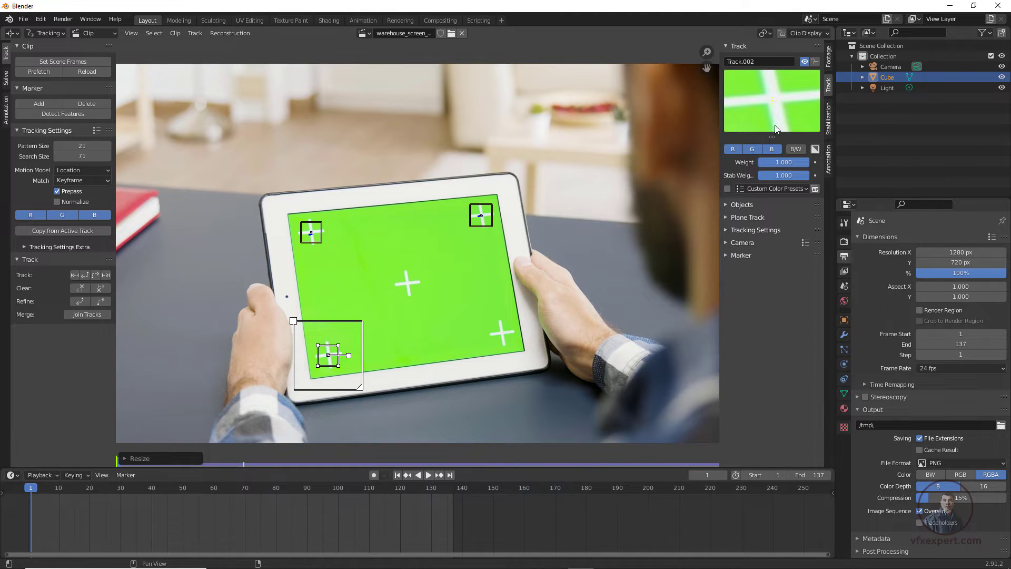
{"action": "left_click_drag", "start_coordinate": [501, 333], "coordinate": [509, 351], "text": "ctrl"}
{"action": "key", "text": "s"}
{"action": "left_click", "coordinate": [506, 342]}
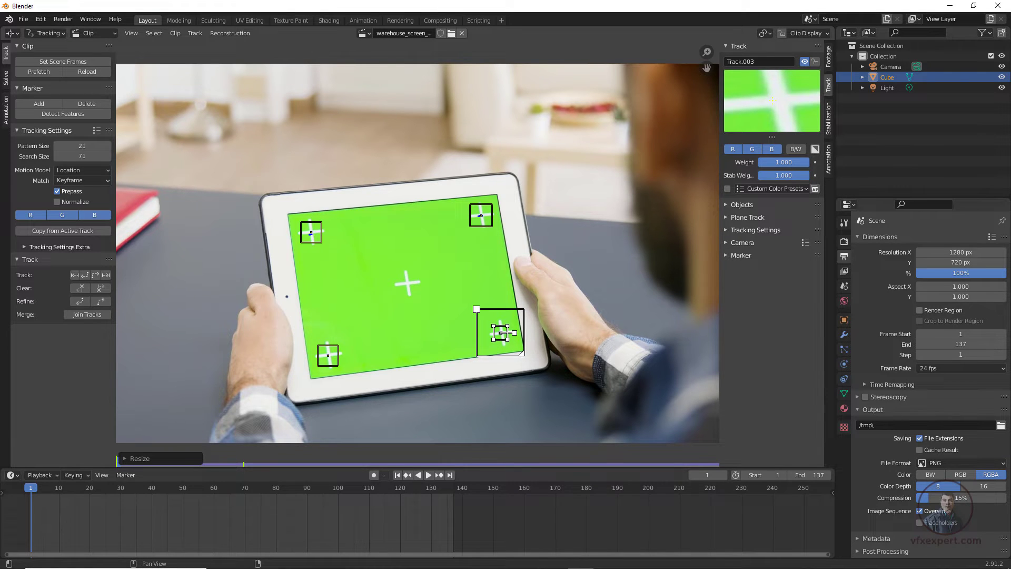
Track both lower cross markers together forward through the whole clip and return to the first frame.
{"action": "left_click", "coordinate": [335, 368], "text": "shift"}
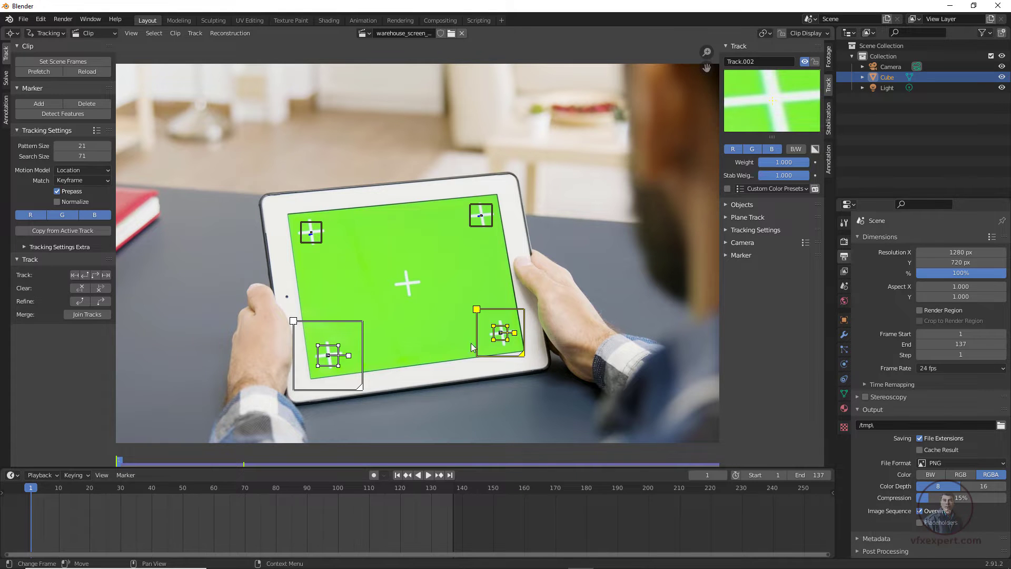
{"action": "left_click", "coordinate": [94, 277]}
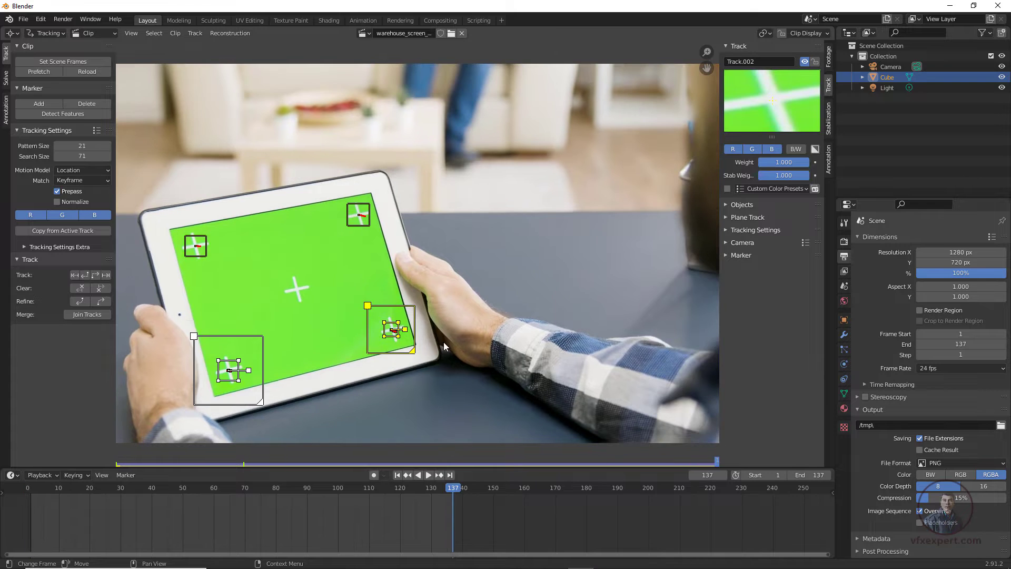
{"action": "left_click", "coordinate": [397, 475]}
Play the clip to check that all four markers follow their crosses, and return to the first frame.
{"action": "left_click", "coordinate": [431, 476]}
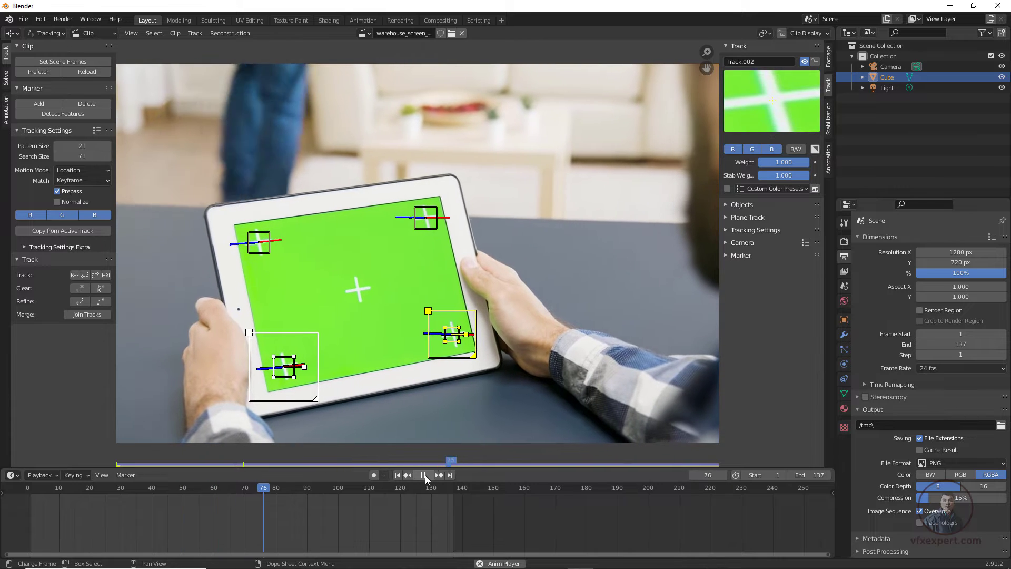
{"action": "left_click", "coordinate": [423, 475]}
{"action": "left_click", "coordinate": [397, 475]}
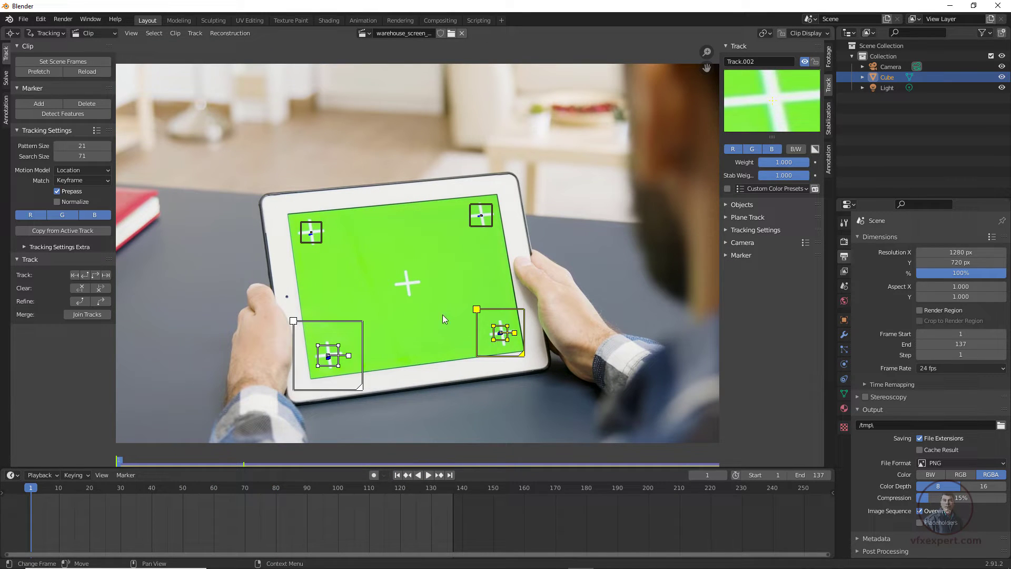
Create a plane track from all four corner cross markers.
{"action": "left_click", "coordinate": [6, 82]}
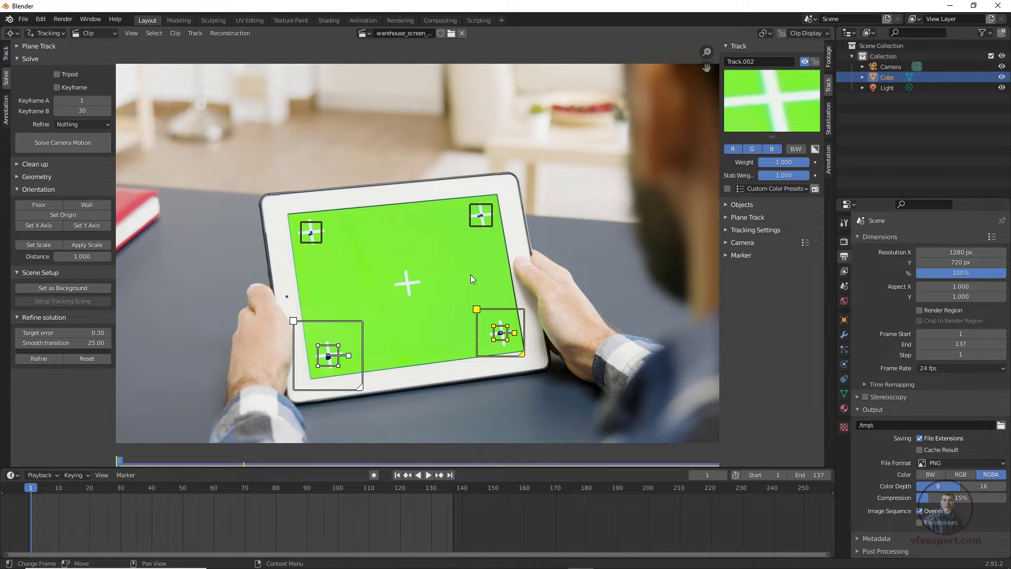
{"action": "left_click", "coordinate": [19, 47]}
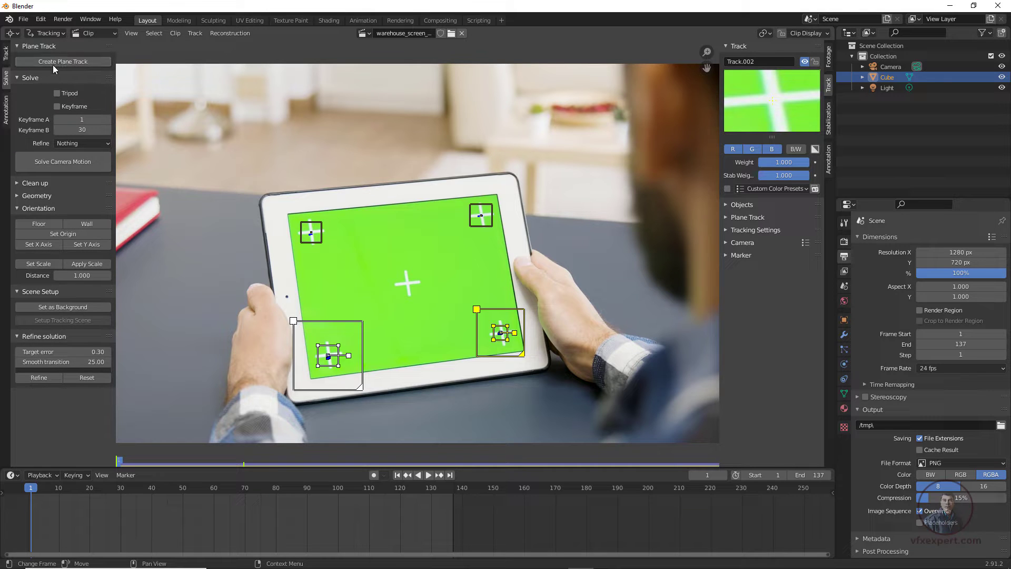
{"action": "left_click", "coordinate": [85, 61]}
{"action": "left_click", "coordinate": [241, 247]}
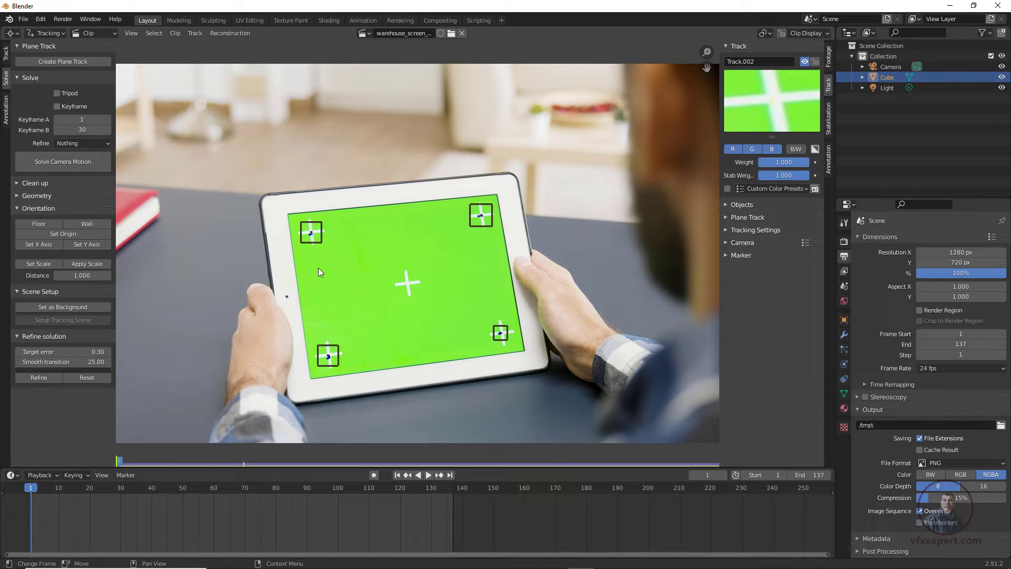
{"action": "key", "text": "a"}
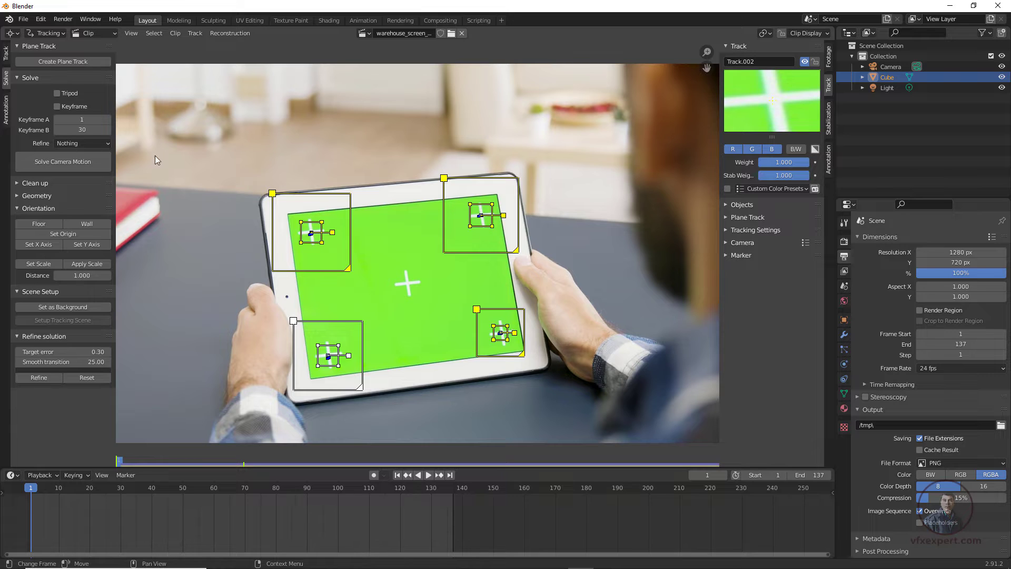
{"action": "left_click", "coordinate": [66, 62]}
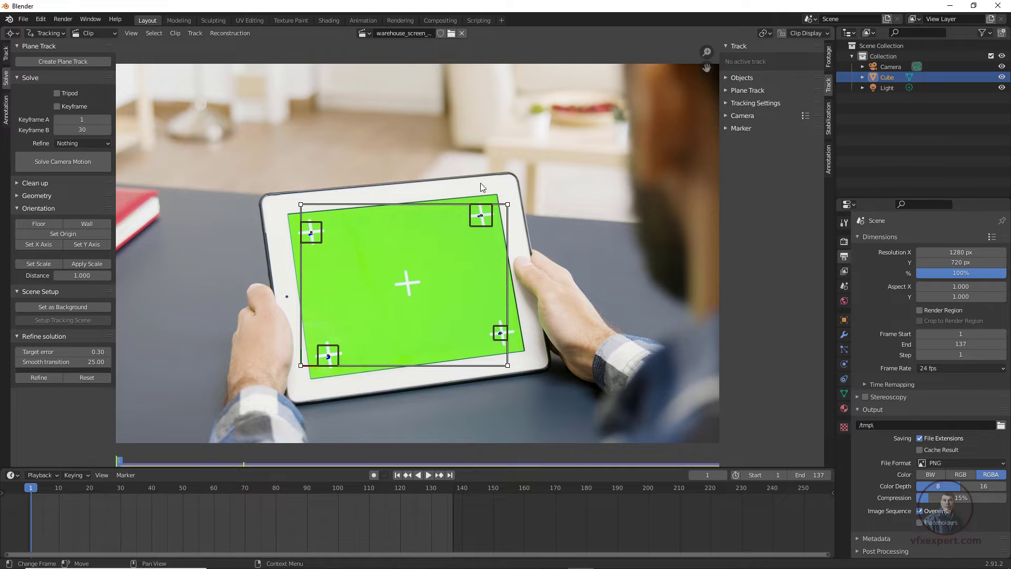
Fit the four corners of the plane track to the corners of the tablet's green screen.
{"action": "scroll", "coordinate": [301, 375], "scroll_direction": "up", "scroll_amount": 2}
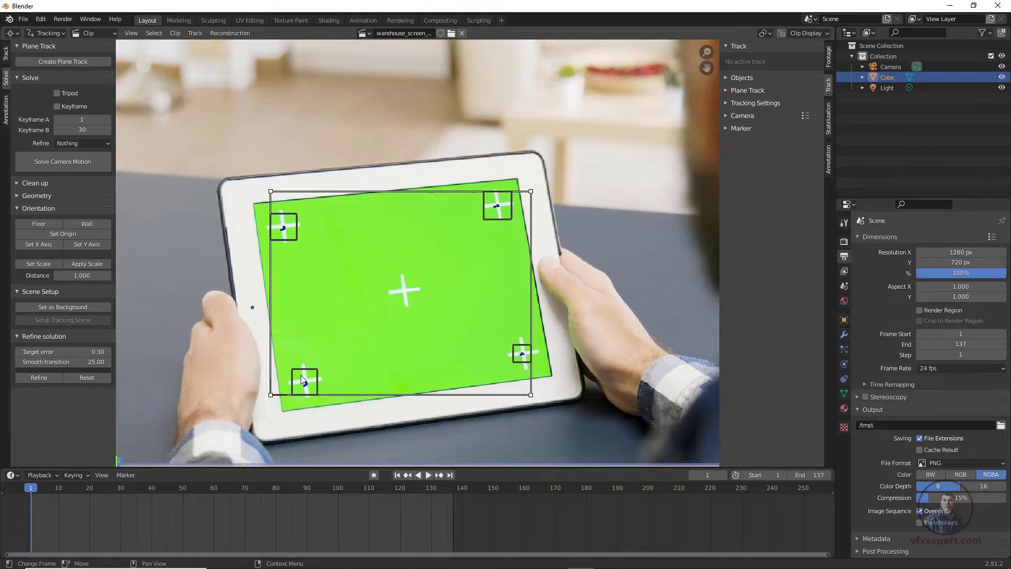
{"action": "middle_click_drag", "start_coordinate": [364, 379], "coordinate": [434, 270]}
{"action": "scroll", "coordinate": [433, 270], "scroll_direction": "up", "scroll_amount": 1}
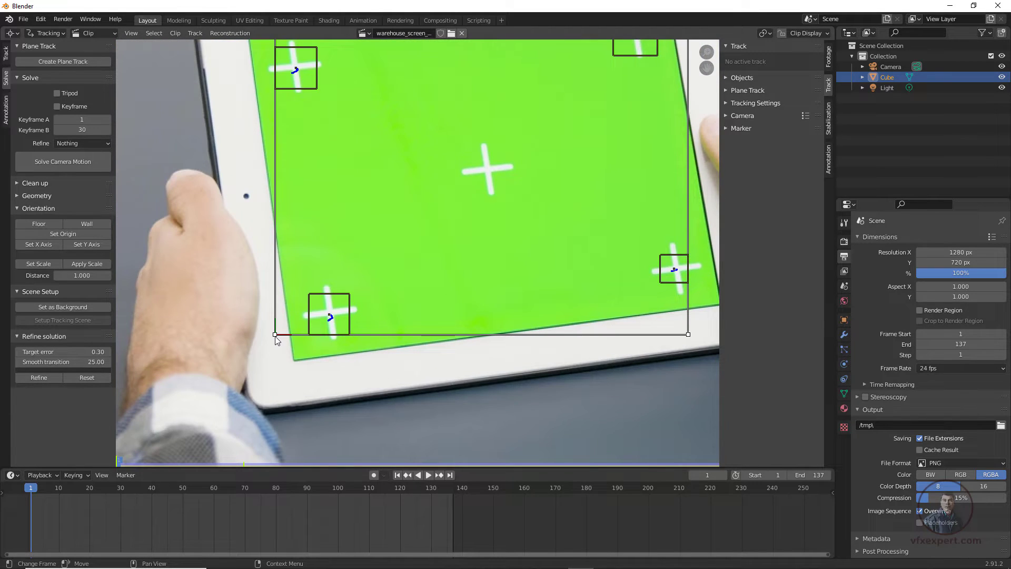
{"action": "left_click_drag", "start_coordinate": [276, 335], "coordinate": [294, 361]}
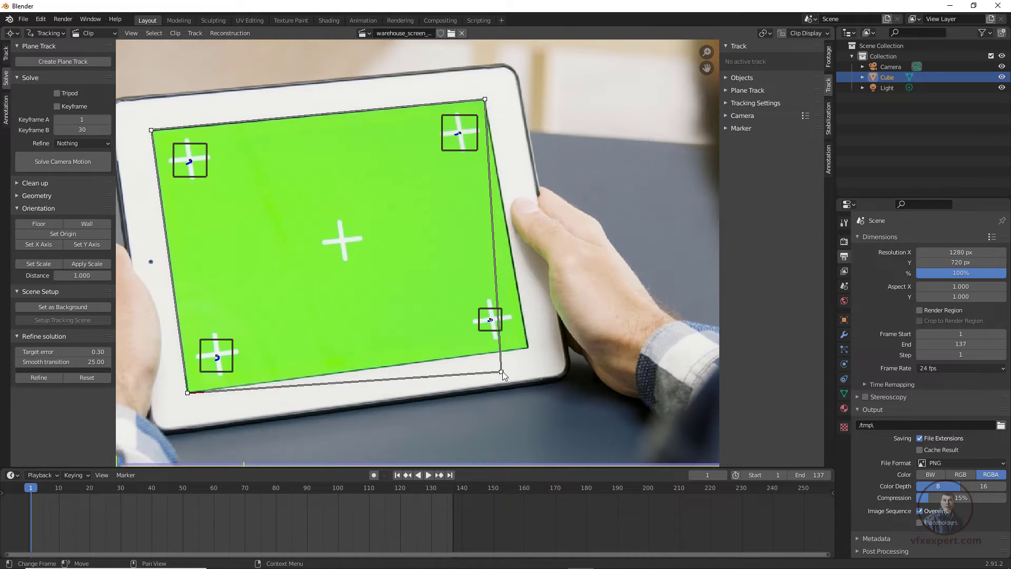
{"action": "left_click_drag", "start_coordinate": [502, 371], "coordinate": [528, 349]}
{"action": "left_click_drag", "start_coordinate": [485, 99], "coordinate": [485, 98]}
{"action": "left_click_drag", "start_coordinate": [188, 393], "coordinate": [188, 395]}
Play the clip to check that the plane track follows the green screen, and return to the first frame.
{"action": "scroll", "coordinate": [389, 343], "scroll_direction": "down", "scroll_amount": 4}
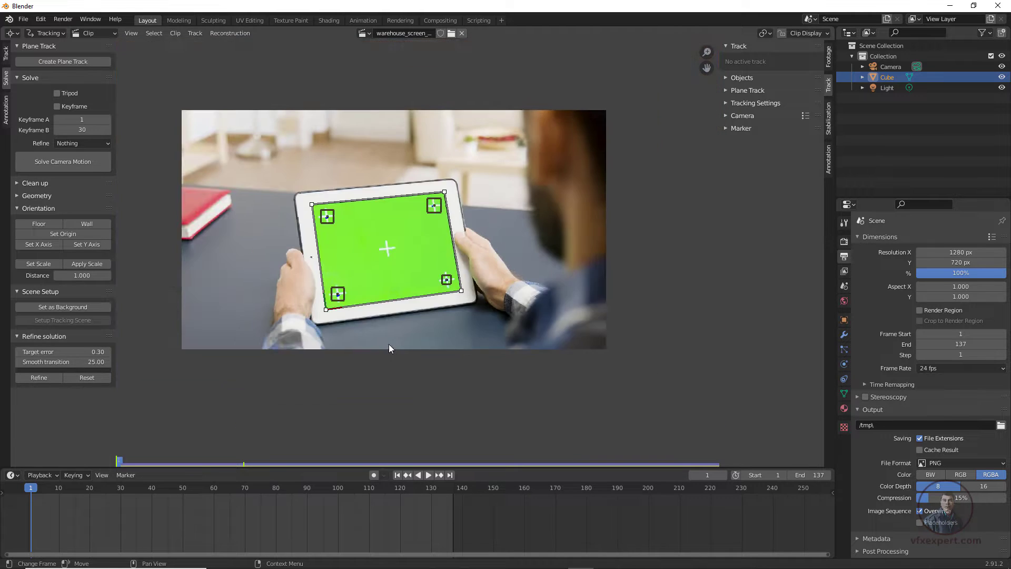
{"action": "scroll", "coordinate": [388, 344], "scroll_direction": "up", "scroll_amount": 2}
{"action": "left_click", "coordinate": [428, 475]}
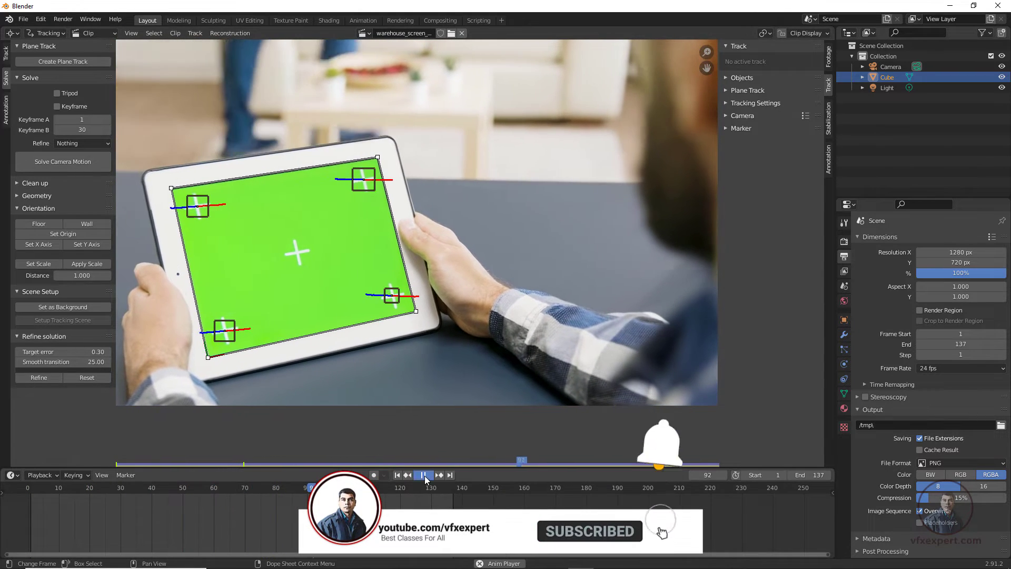
{"action": "left_click", "coordinate": [423, 475]}
{"action": "left_click", "coordinate": [398, 475]}
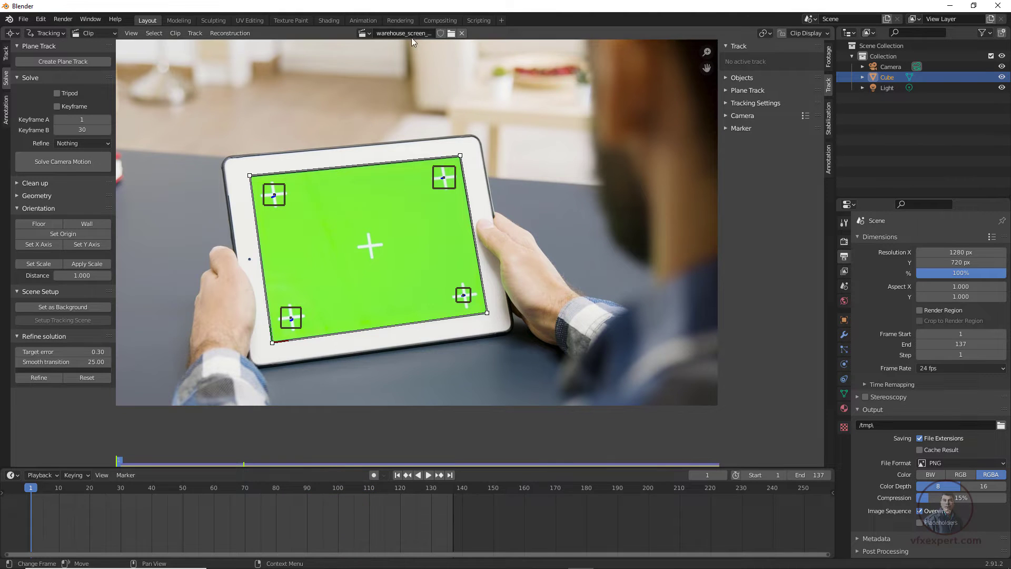
Switch to the Compositing workspace, enable nodes and delete the Render Layers node, leaving only Composite.
{"action": "left_click", "coordinate": [446, 23]}
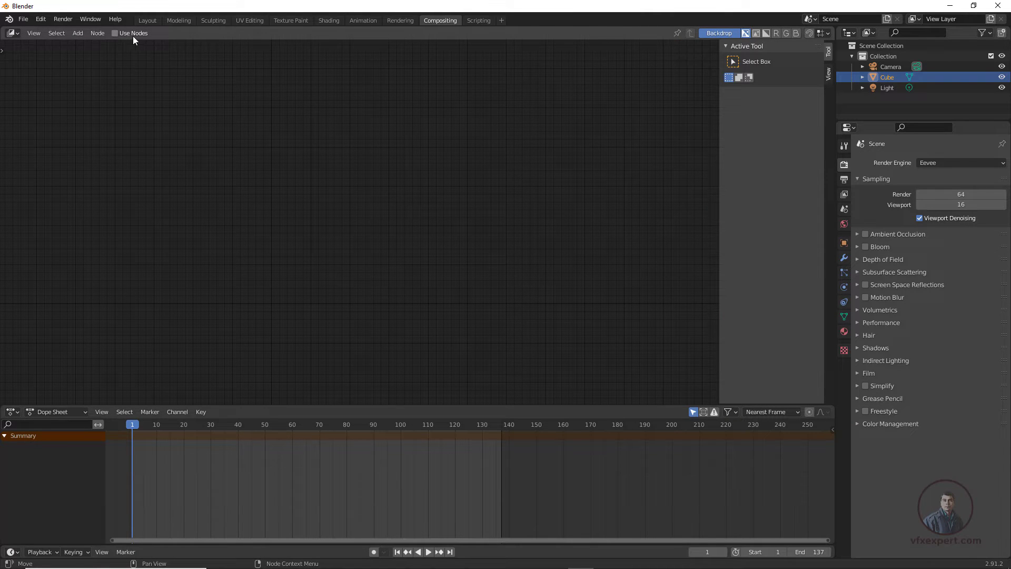
{"action": "left_click", "coordinate": [115, 33]}
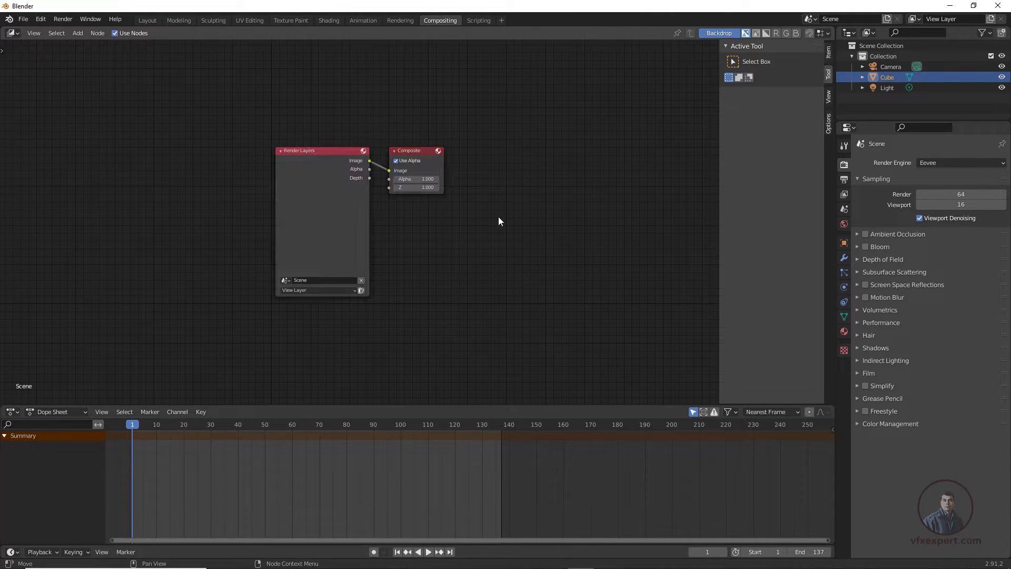
{"action": "left_click_drag", "start_coordinate": [416, 151], "coordinate": [458, 151]}
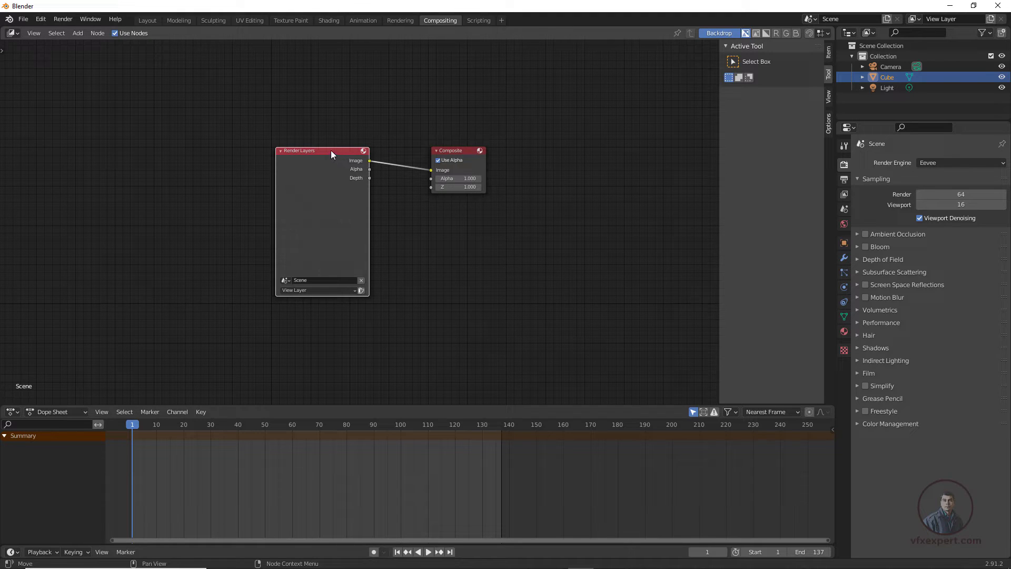
{"action": "key", "text": "x"}
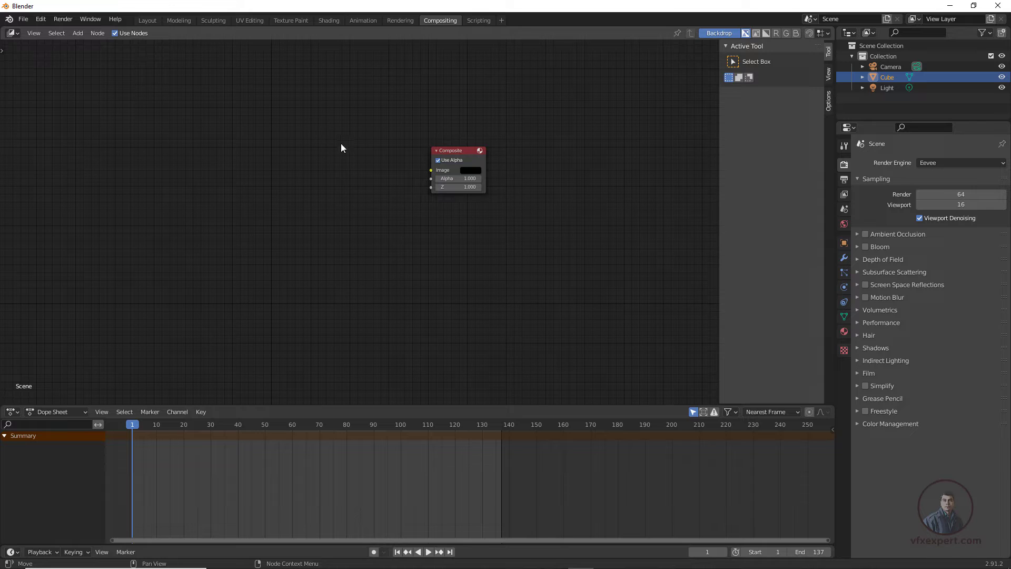
Add a Movie Clip input node beside the Composite node and load warehouse_screen_00001.png into it.
{"action": "left_click", "coordinate": [78, 34]}
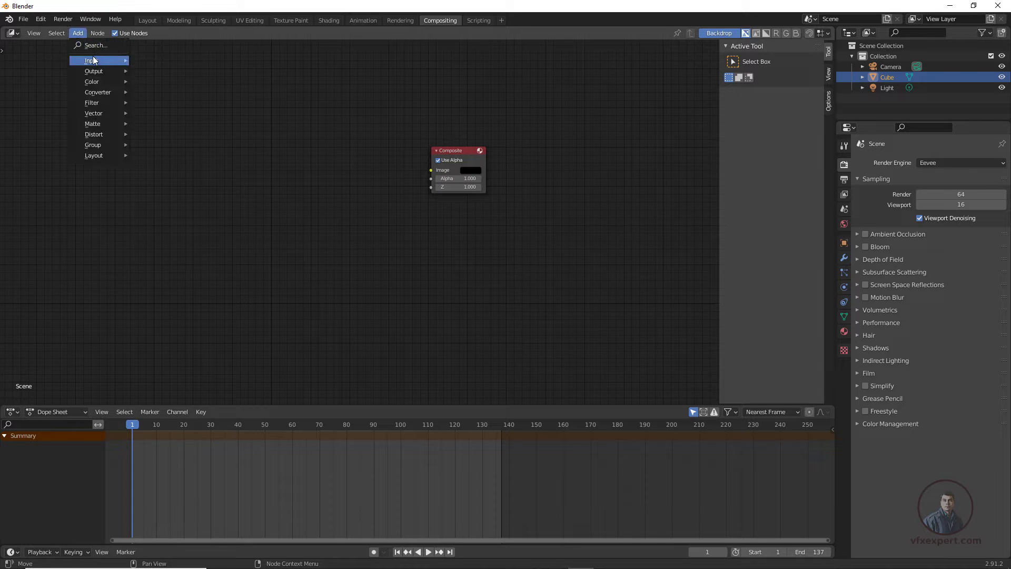
{"action": "mouse_move", "coordinate": [97, 62]}
{"action": "left_click", "coordinate": [159, 95]}
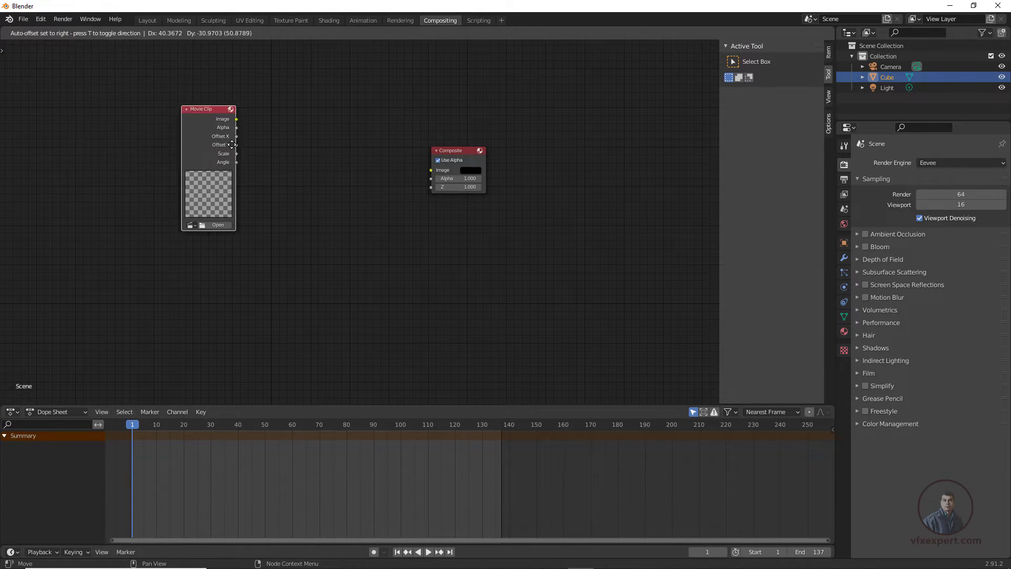
{"action": "left_click", "coordinate": [272, 285]}
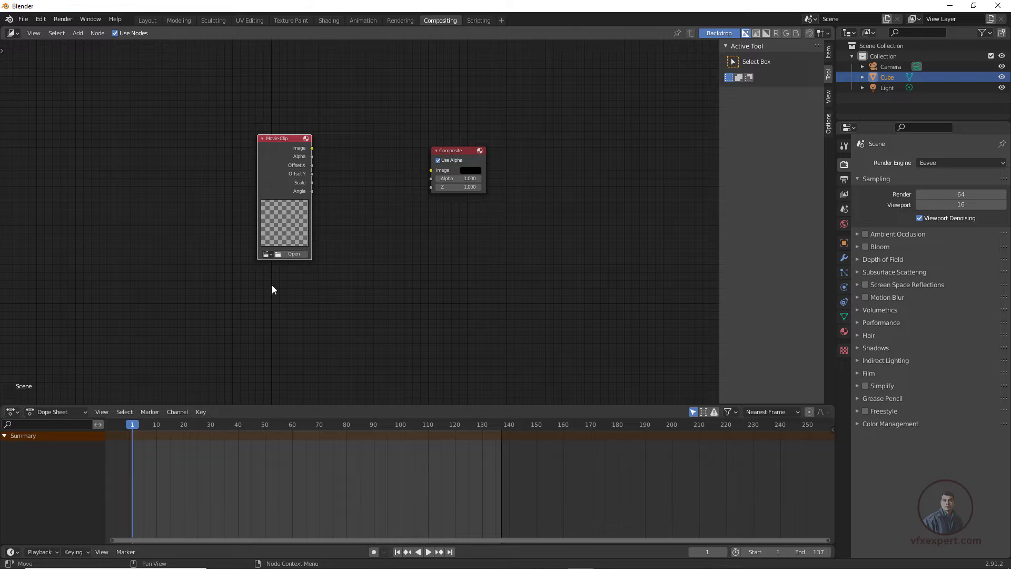
{"action": "left_click", "coordinate": [270, 256]}
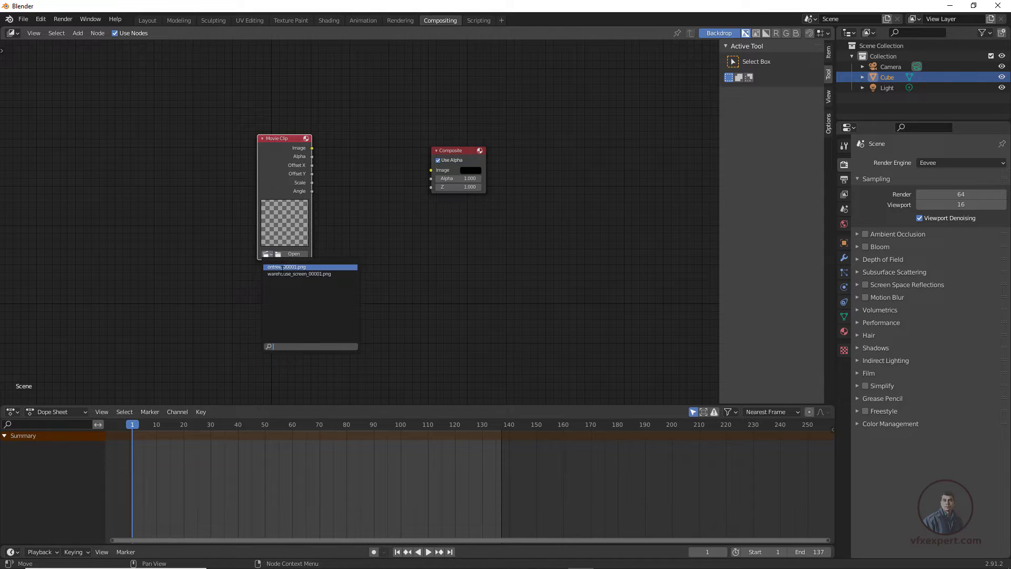
{"action": "left_click", "coordinate": [285, 274]}
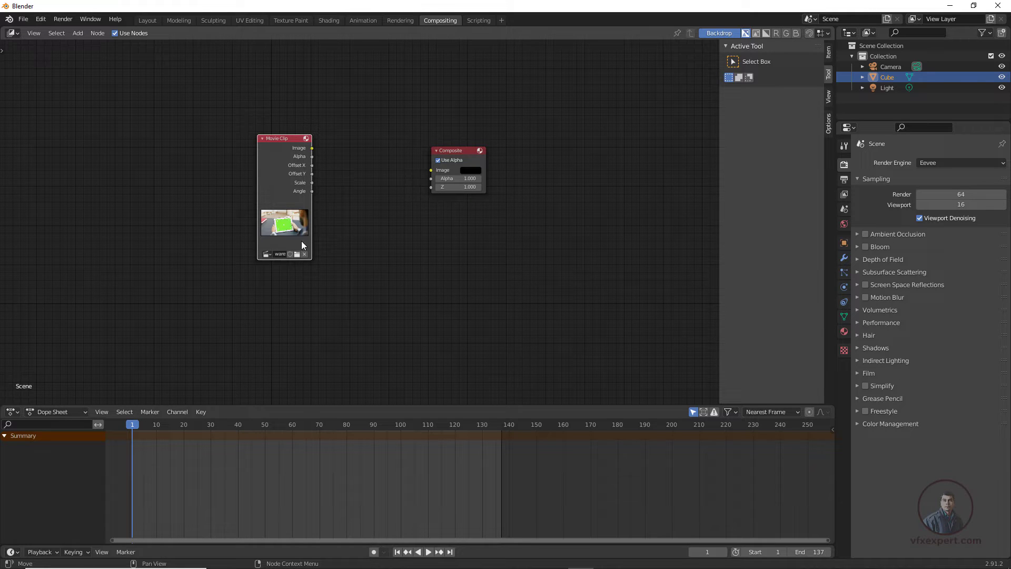
{"action": "left_click", "coordinate": [268, 253]}
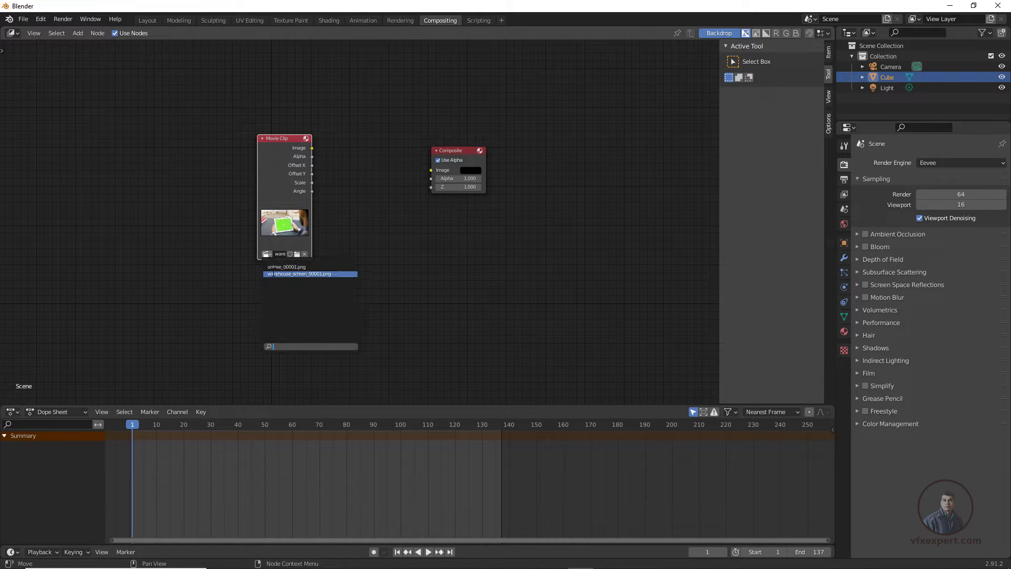
{"action": "left_click", "coordinate": [274, 274]}
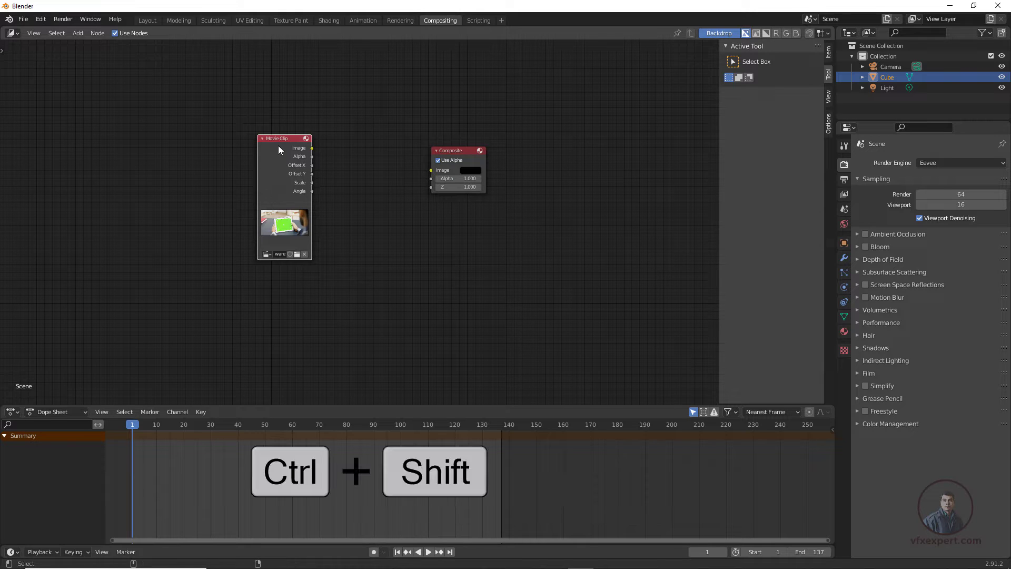
Preview the Movie Clip node through a Viewer node and spread out the Movie Clip, Viewer and Composite nodes.
{"action": "left_click", "coordinate": [280, 160], "text": "ctrl+shift"}
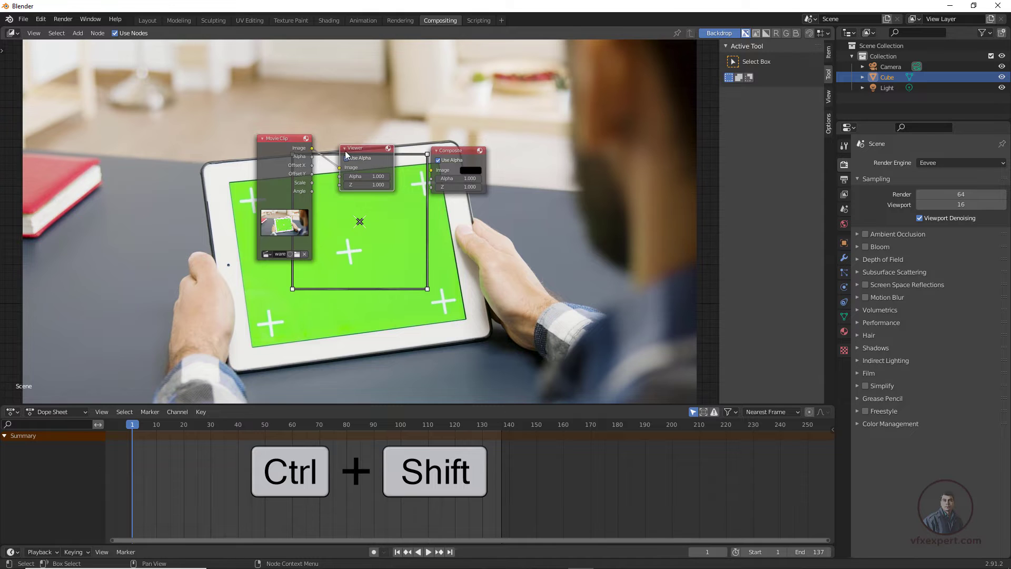
{"action": "left_click_drag", "start_coordinate": [439, 146], "coordinate": [407, 96]}
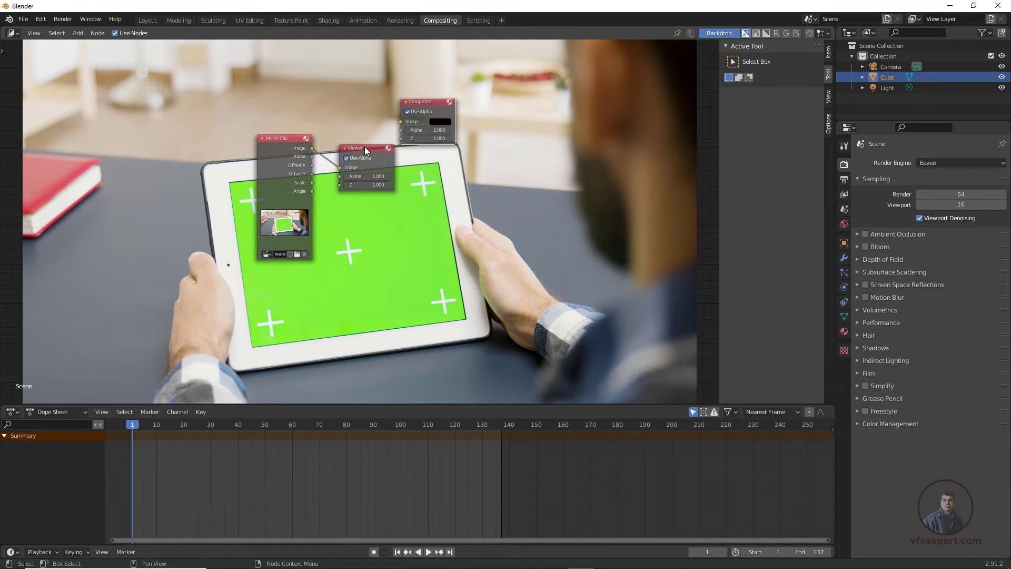
{"action": "left_click_drag", "start_coordinate": [365, 147], "coordinate": [473, 182]}
{"action": "left_click_drag", "start_coordinate": [284, 141], "coordinate": [246, 167]}
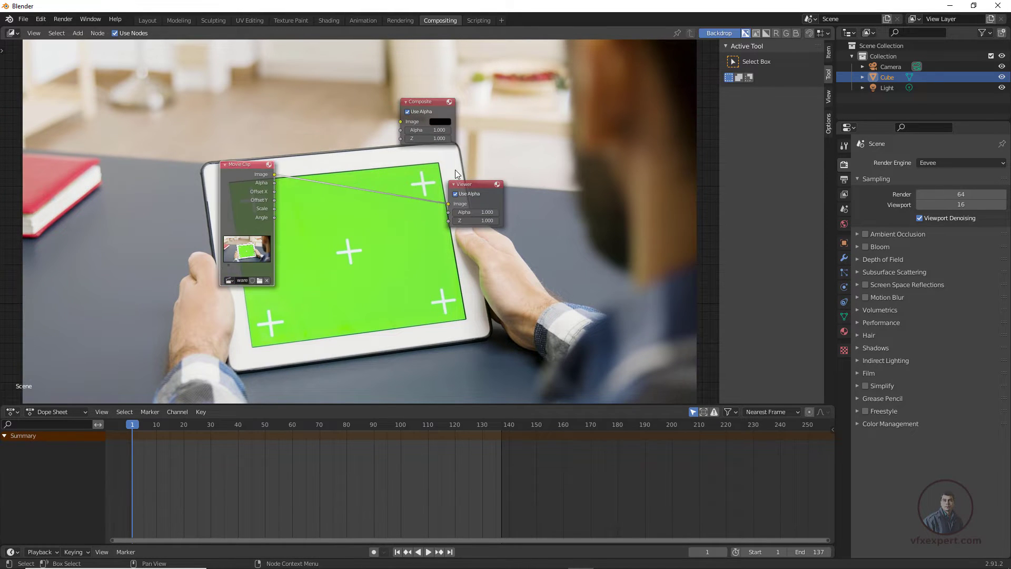
{"action": "left_click_drag", "start_coordinate": [473, 180], "coordinate": [482, 177]}
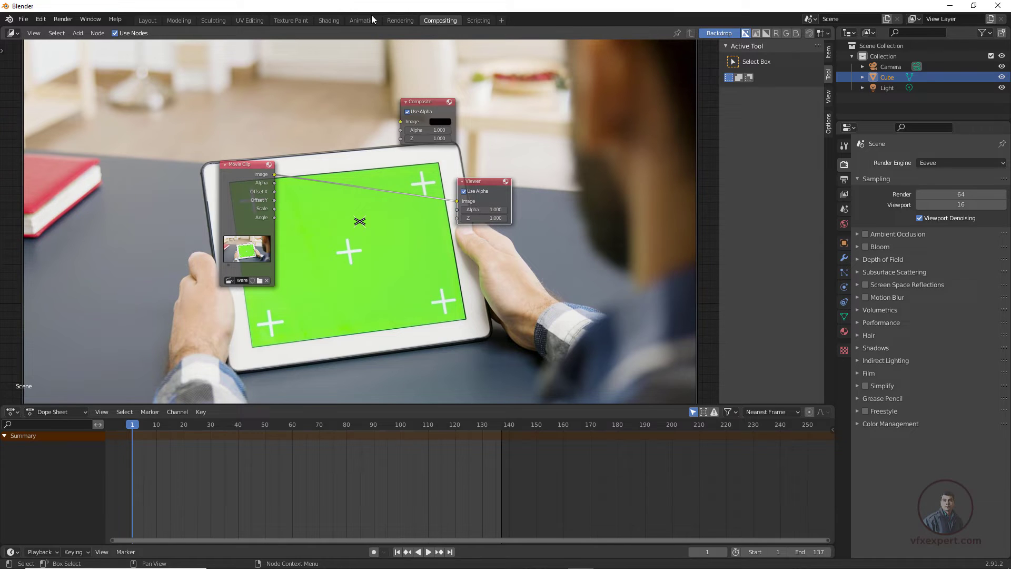
{"action": "left_click", "coordinate": [534, 275]}
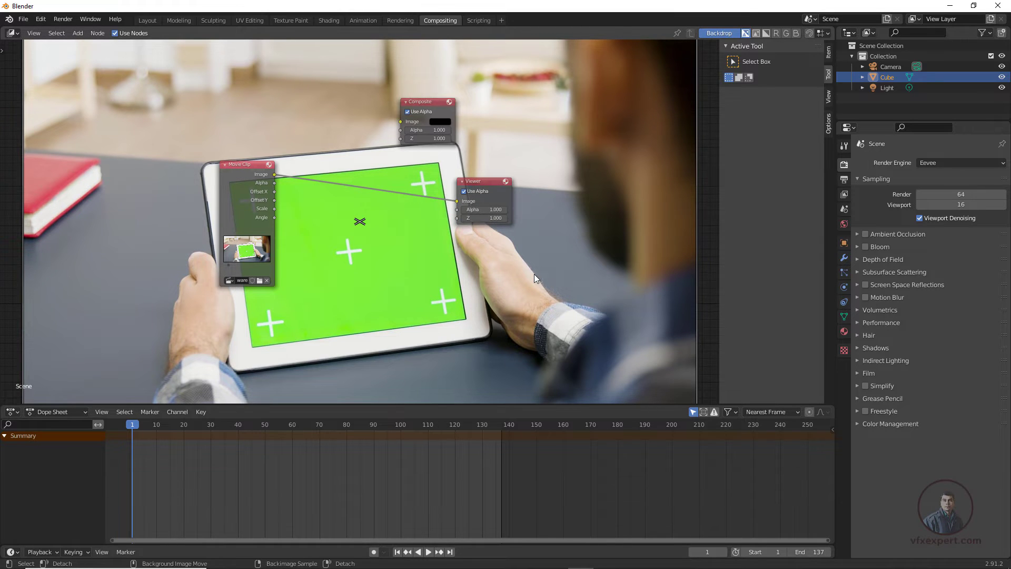
Fit the backdrop image within the node editor and reposition the Movie Clip and Viewer nodes below the Composite node.
{"action": "key", "text": "alt+Home"}
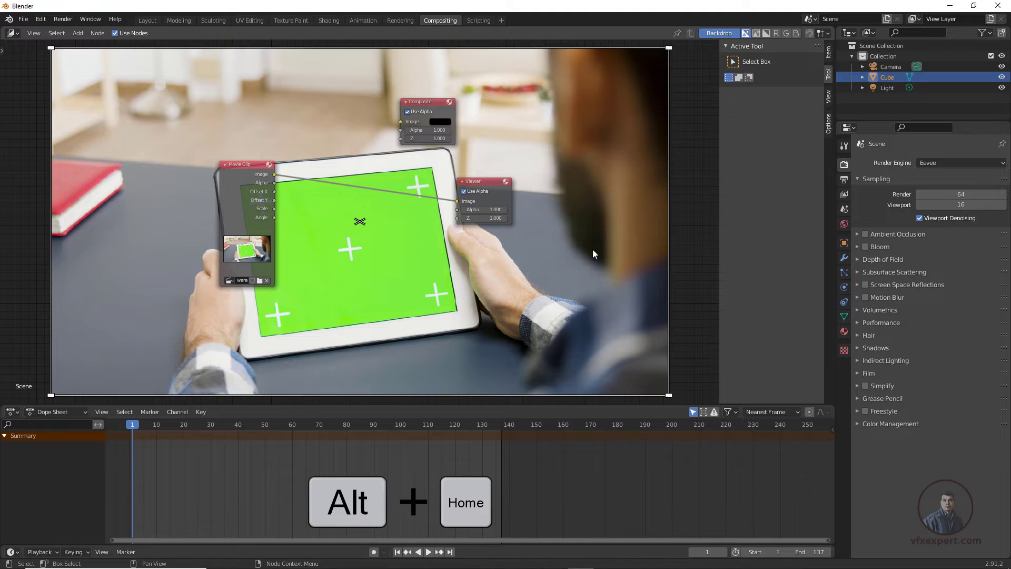
{"action": "left_click_drag", "start_coordinate": [244, 165], "coordinate": [201, 181]}
{"action": "left_click_drag", "start_coordinate": [482, 184], "coordinate": [428, 182]}
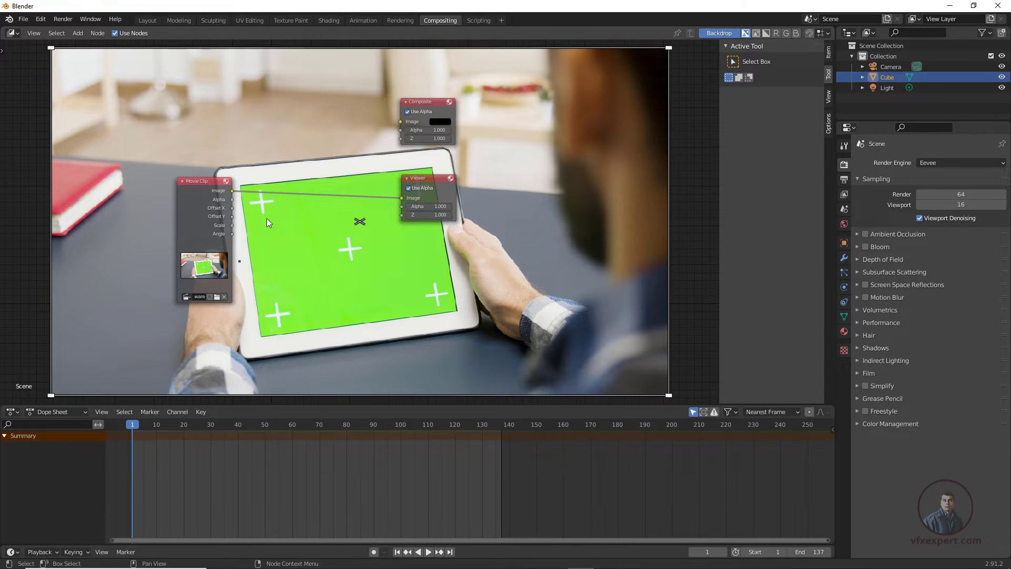
Add a second Movie Clip input node and load people_00000.png from the people walking folder into it.
{"action": "left_click", "coordinate": [77, 34]}
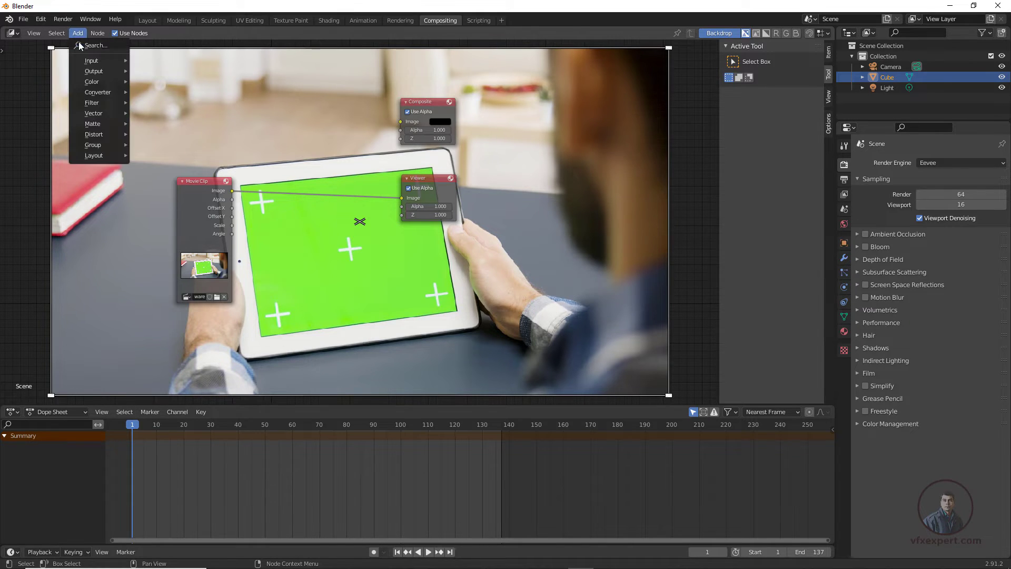
{"action": "mouse_move", "coordinate": [96, 61]}
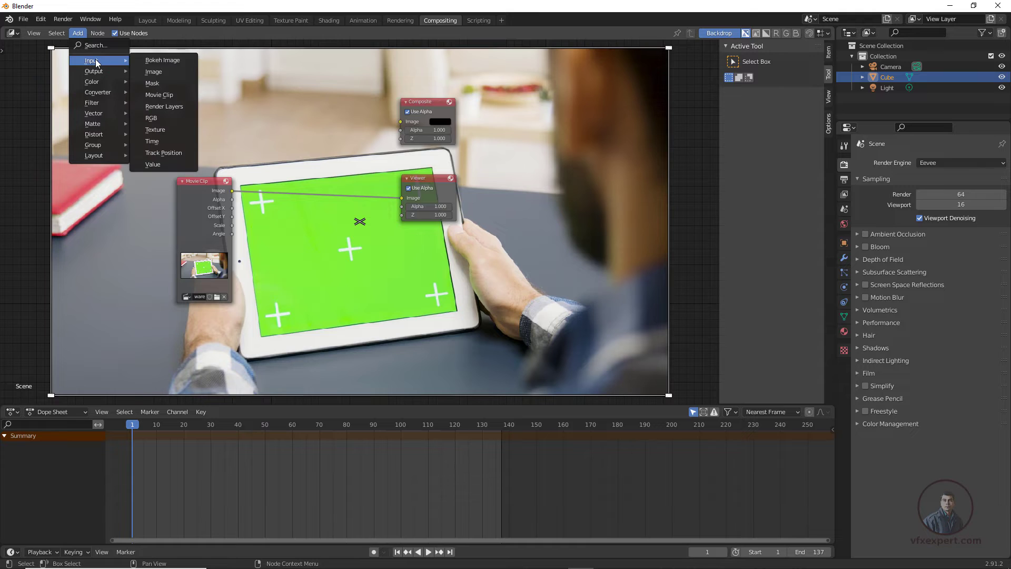
{"action": "left_click", "coordinate": [160, 94]}
{"action": "left_click", "coordinate": [248, 260]}
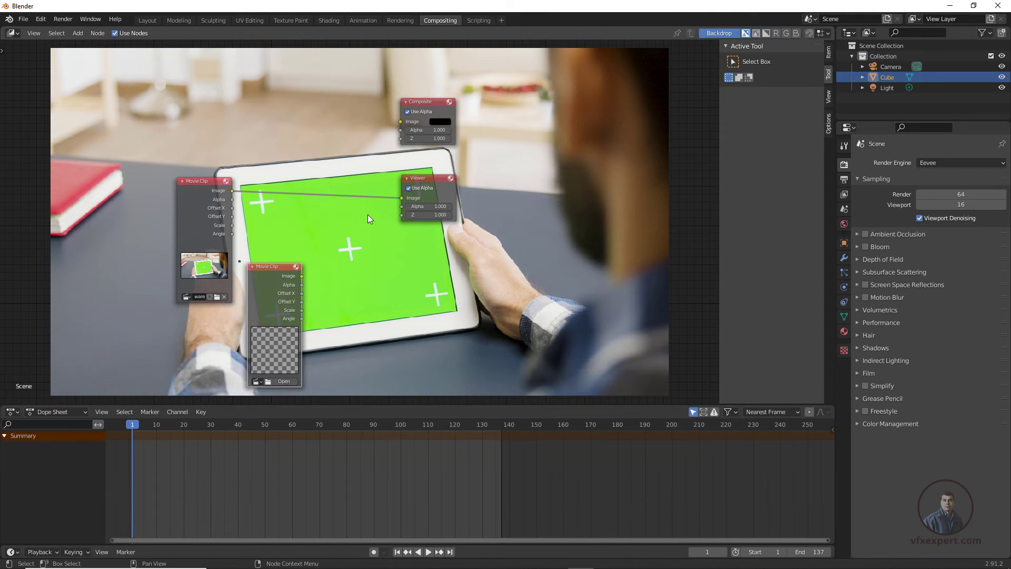
{"action": "left_click", "coordinate": [283, 381]}
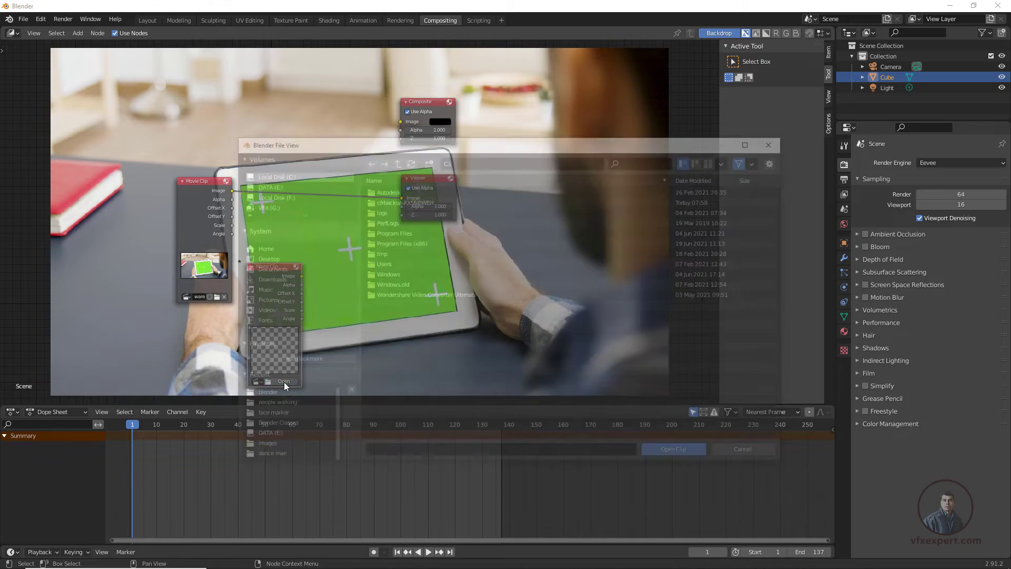
{"action": "left_click", "coordinate": [296, 406]}
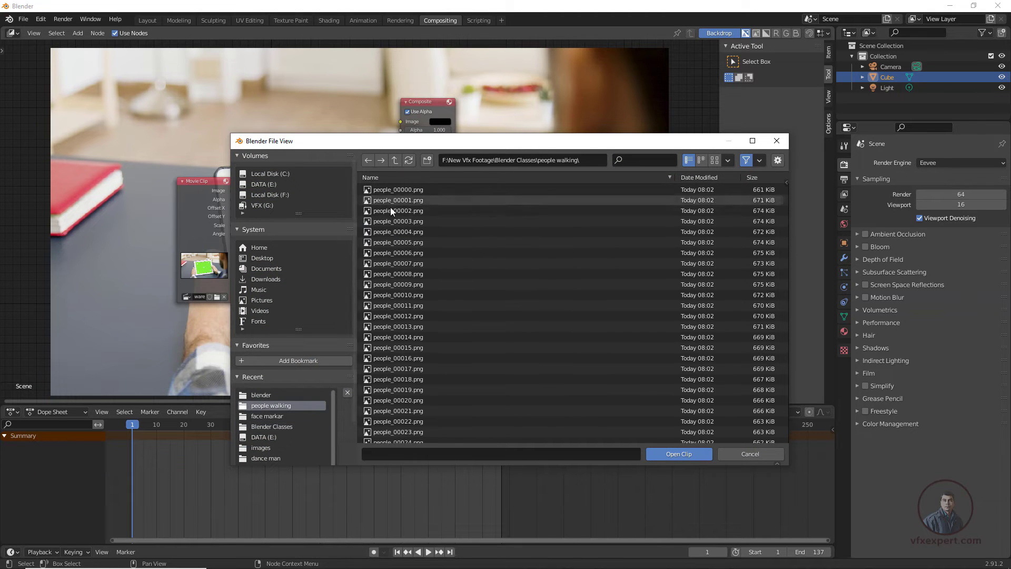
{"action": "left_click", "coordinate": [403, 190]}
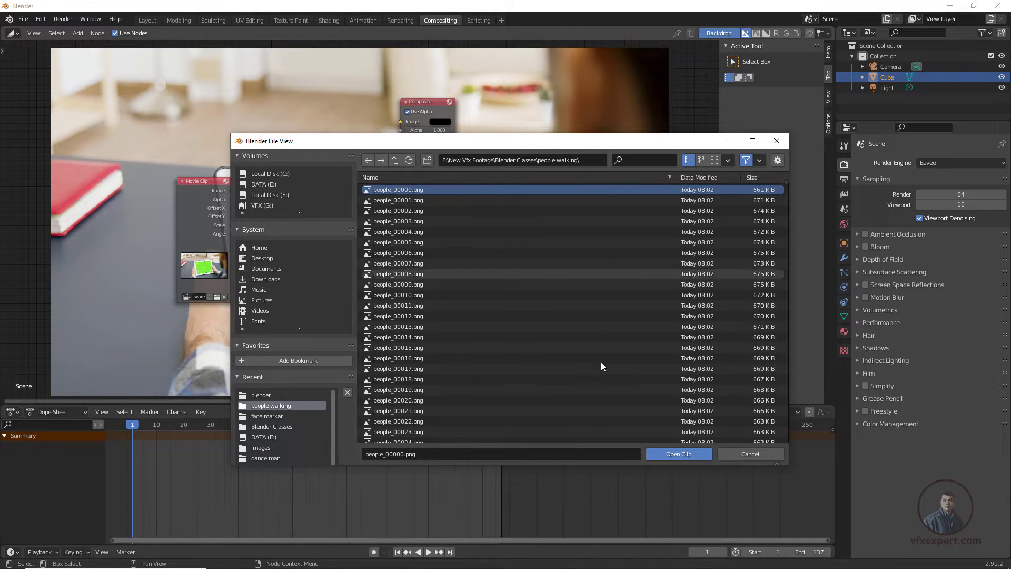
{"action": "left_click", "coordinate": [673, 456]}
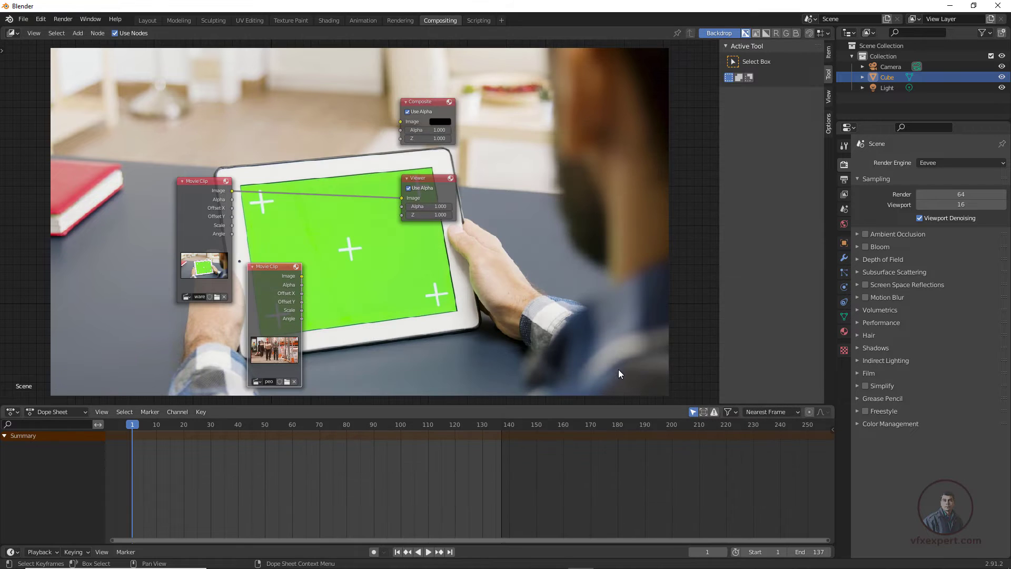
Preview the people clip and the tablet clip through the Viewer, and space out the two Movie Clip nodes and the Viewer.
{"action": "left_click", "coordinate": [270, 292], "text": "ctrl+shift"}
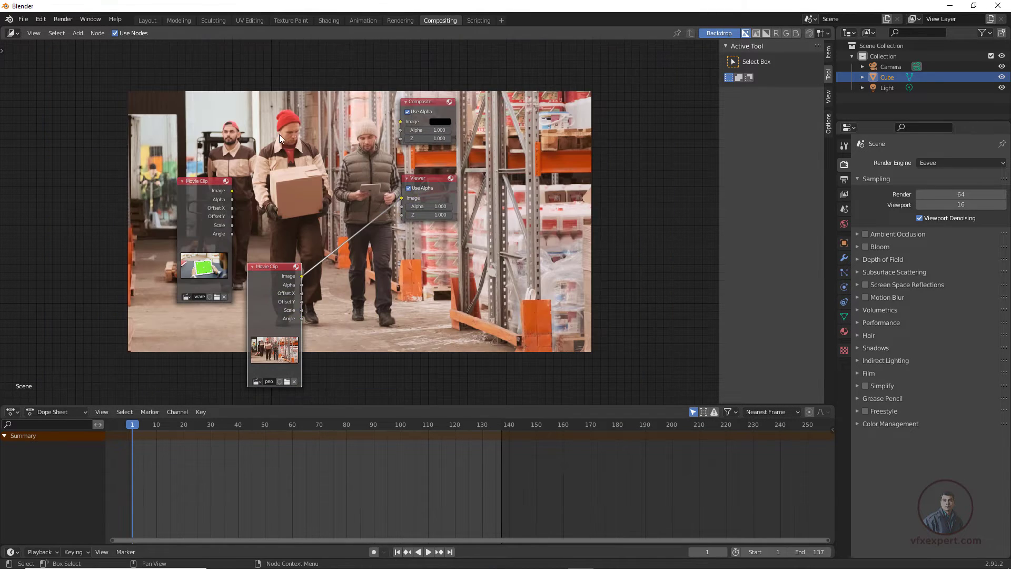
{"action": "left_click", "coordinate": [203, 208], "text": "ctrl+shift"}
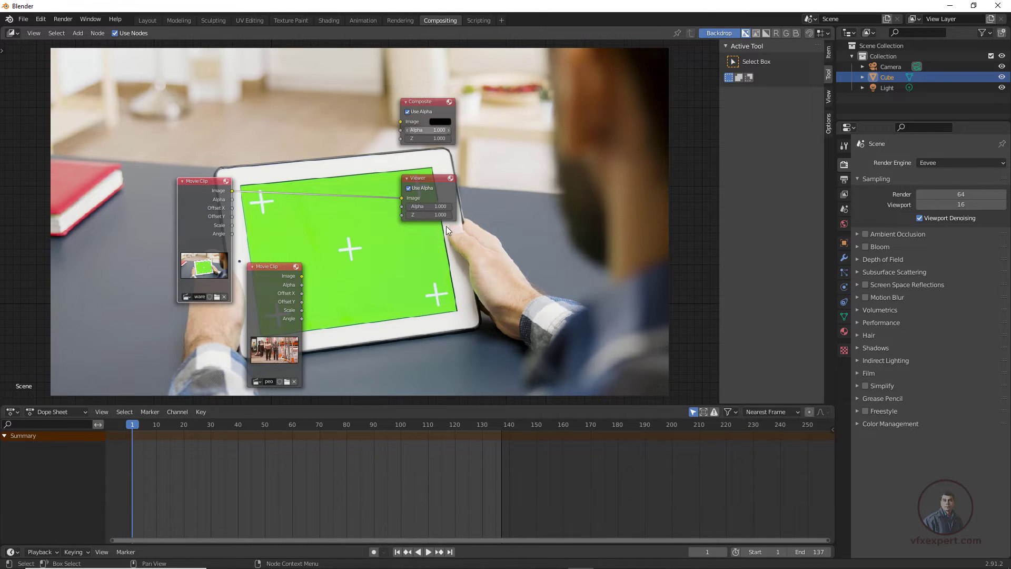
{"action": "left_click_drag", "start_coordinate": [438, 178], "coordinate": [487, 173]}
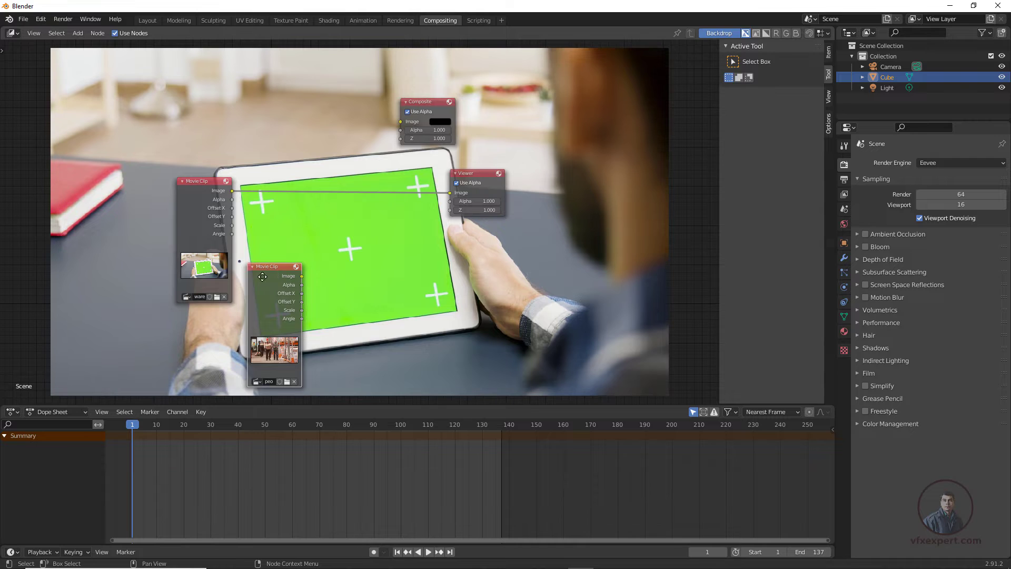
{"action": "left_click_drag", "start_coordinate": [286, 271], "coordinate": [255, 283]}
{"action": "left_click_drag", "start_coordinate": [197, 187], "coordinate": [200, 167]}
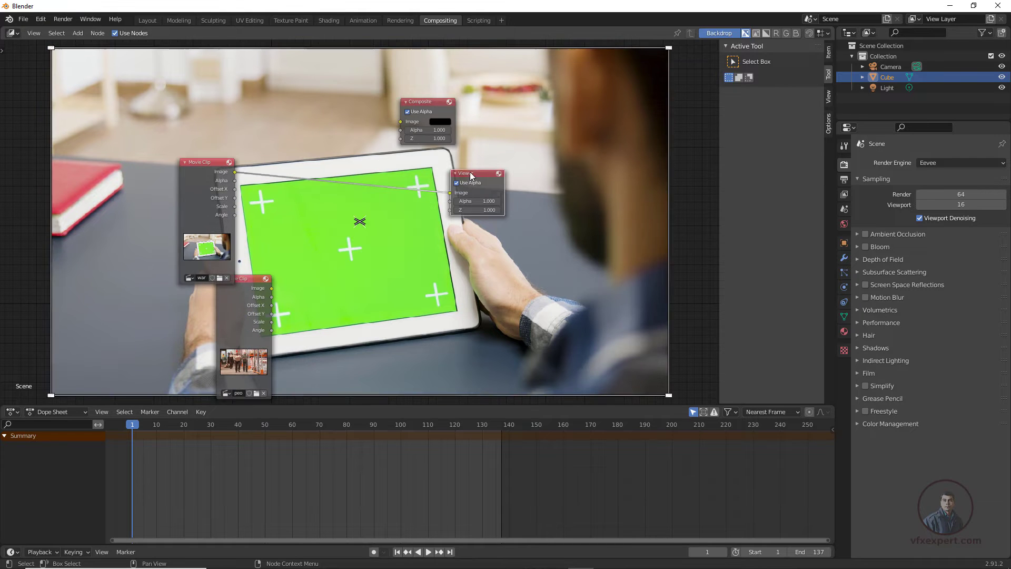
{"action": "left_click_drag", "start_coordinate": [457, 187], "coordinate": [457, 176]}
{"action": "left_click_drag", "start_coordinate": [266, 278], "coordinate": [238, 293]}
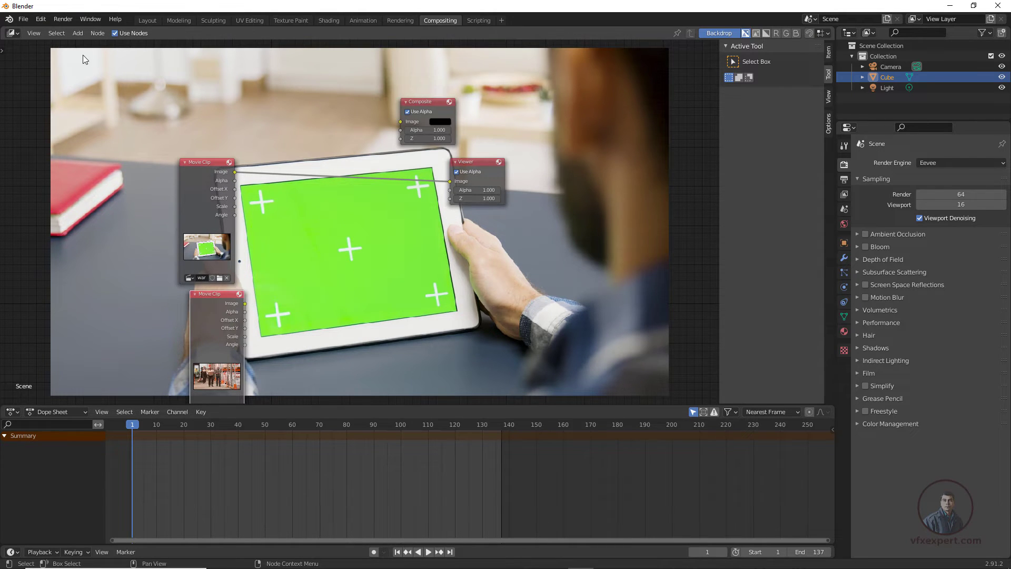
Add an Alpha Over color node between the Movie Clip nodes and the Viewer.
{"action": "left_click", "coordinate": [80, 33]}
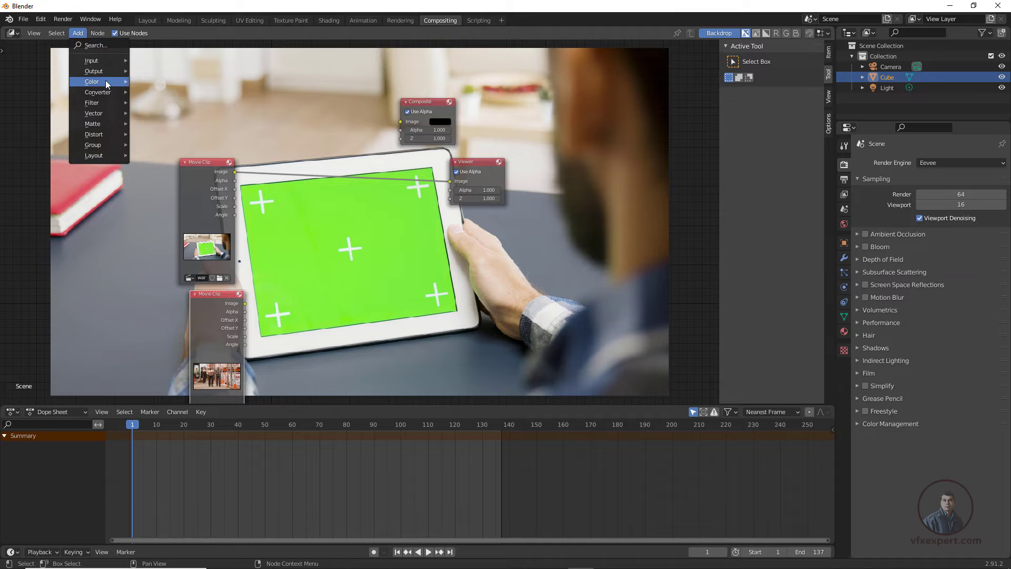
{"action": "mouse_move", "coordinate": [102, 85]}
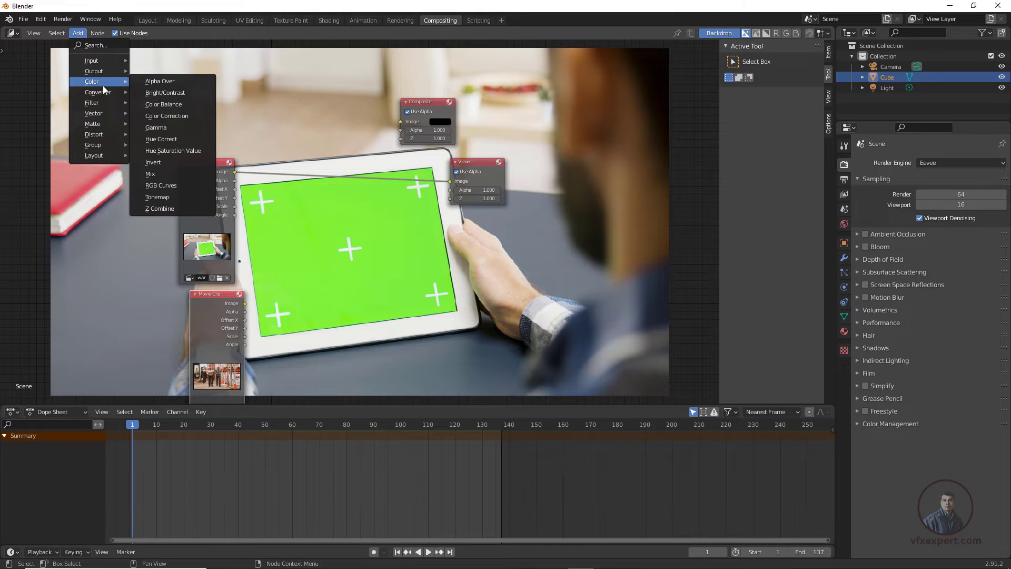
{"action": "left_click", "coordinate": [177, 82]}
{"action": "left_click", "coordinate": [323, 333]}
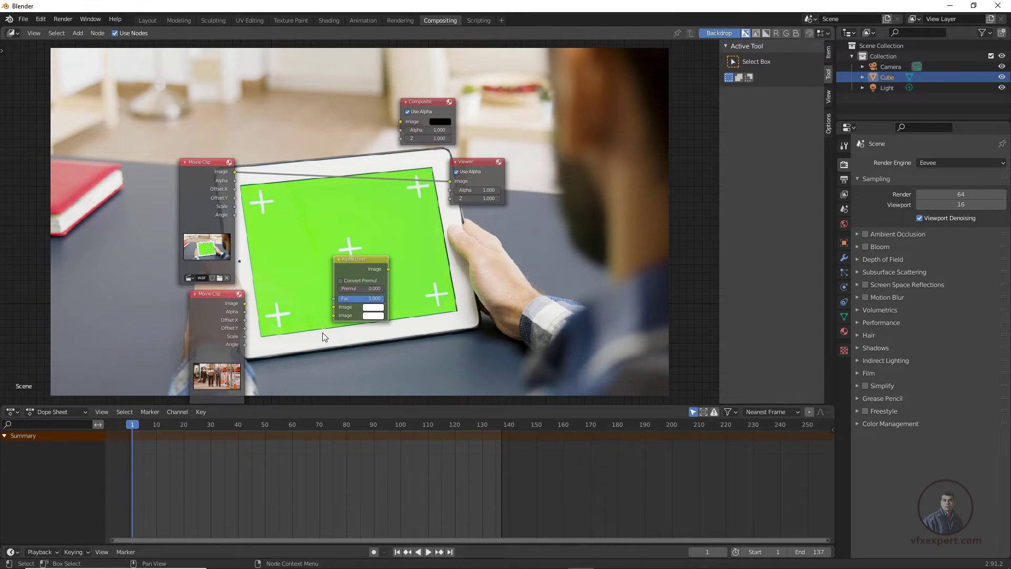
{"action": "scroll", "coordinate": [322, 340], "scroll_direction": "up", "scroll_amount": 2}
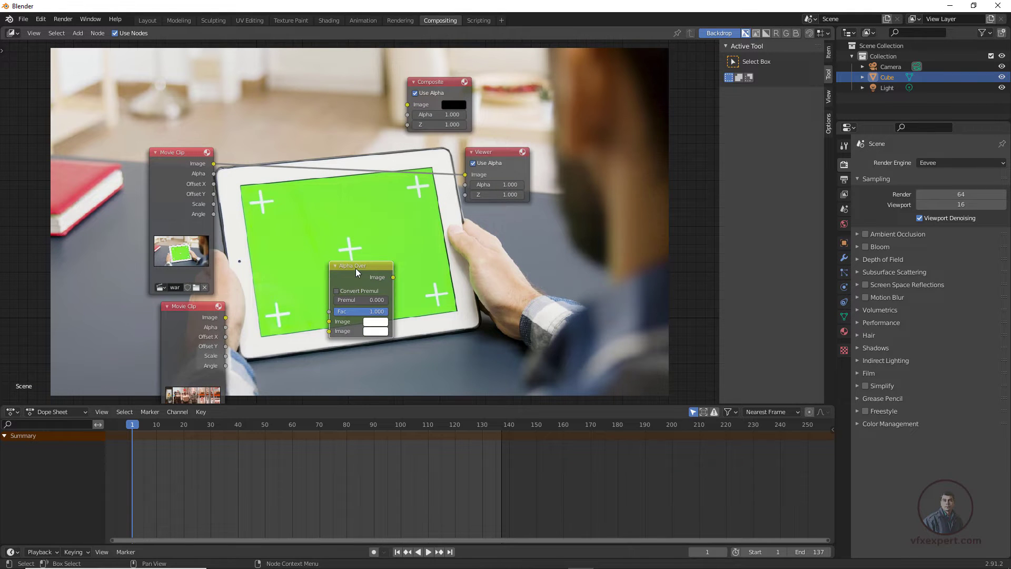
{"action": "left_click_drag", "start_coordinate": [356, 269], "coordinate": [358, 266]}
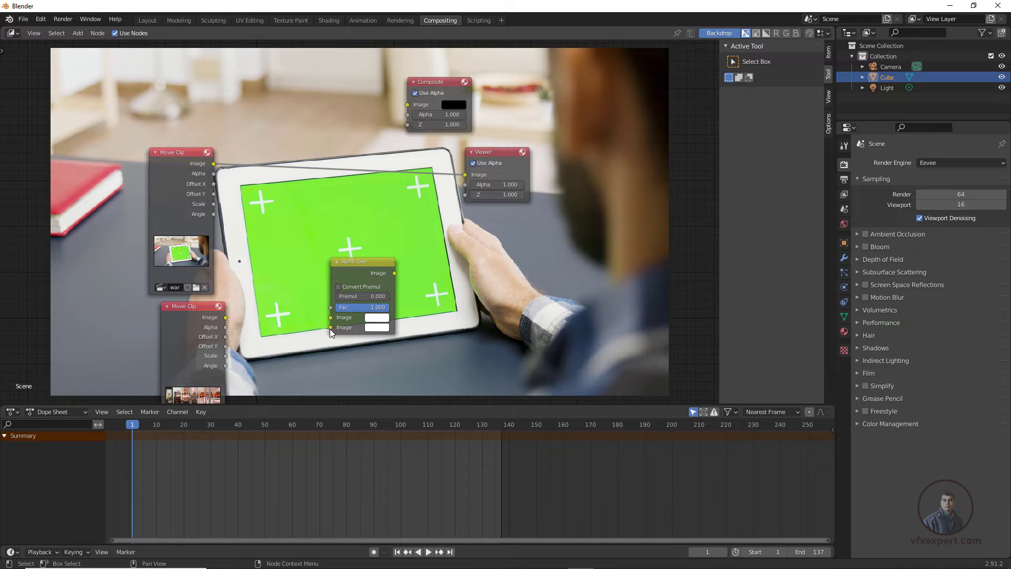
Connect the tablet clip to Alpha Over's first Image input and the people clip to its second, and spread out the nodes.
{"action": "left_click_drag", "start_coordinate": [330, 327], "coordinate": [291, 337]}
{"action": "left_click_drag", "start_coordinate": [214, 164], "coordinate": [329, 319]}
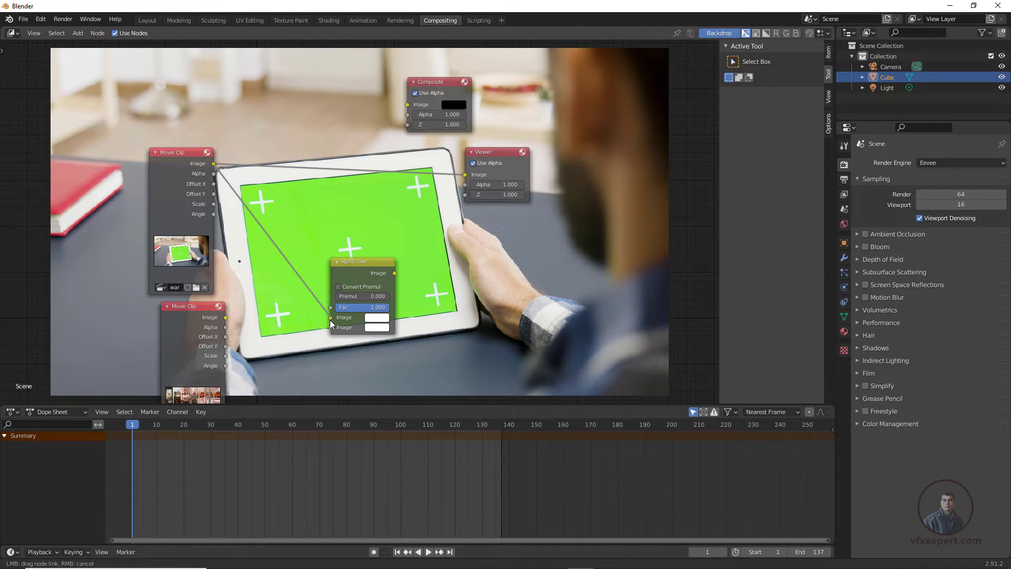
{"action": "left_click_drag", "start_coordinate": [204, 306], "coordinate": [197, 298]}
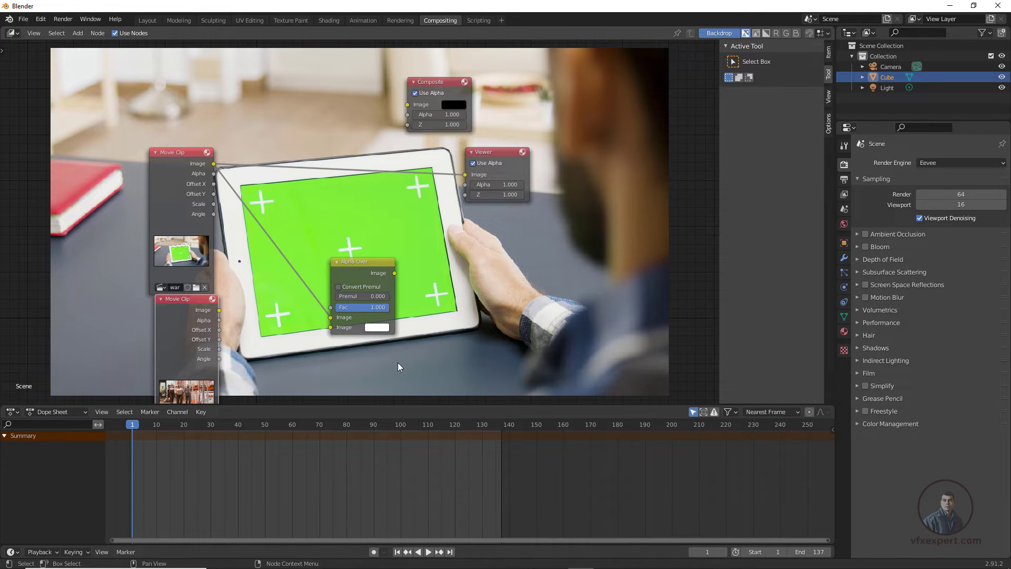
{"action": "left_click_drag", "start_coordinate": [375, 267], "coordinate": [459, 227]}
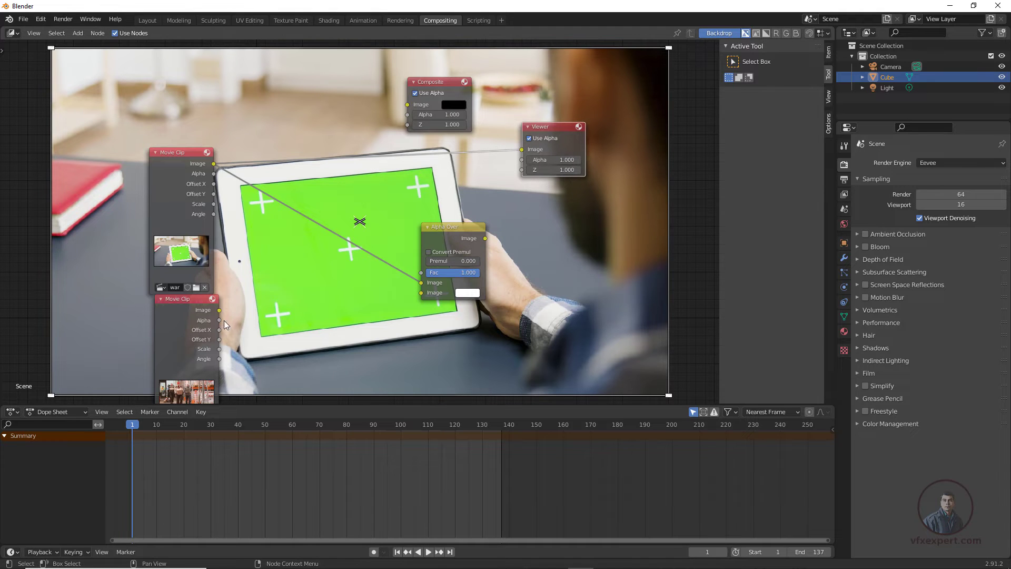
{"action": "left_click_drag", "start_coordinate": [219, 310], "coordinate": [421, 292]}
{"action": "left_click_drag", "start_coordinate": [457, 229], "coordinate": [509, 210]}
{"action": "left_click_drag", "start_coordinate": [177, 156], "coordinate": [189, 121]}
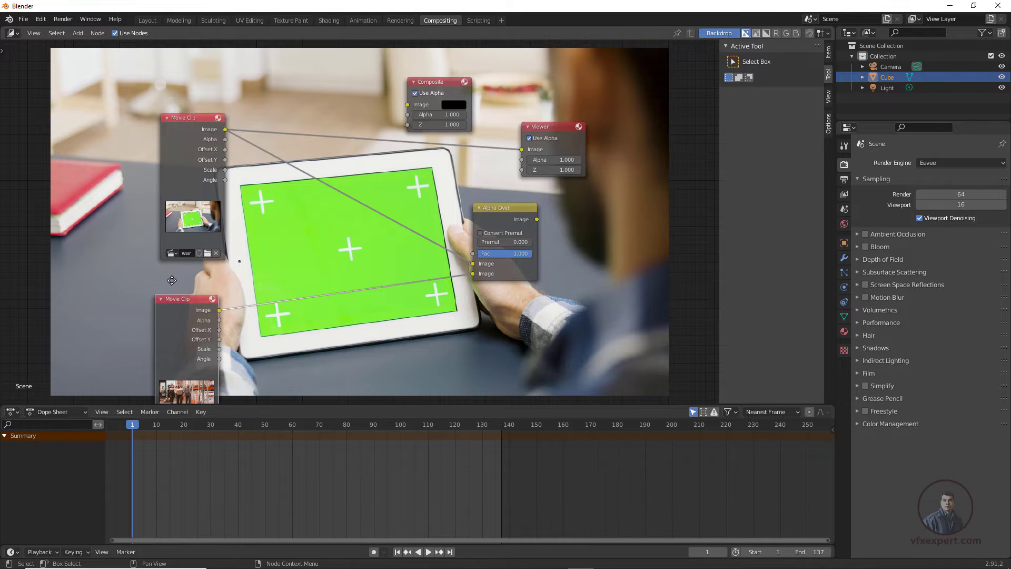
{"action": "left_click_drag", "start_coordinate": [179, 299], "coordinate": [156, 276]}
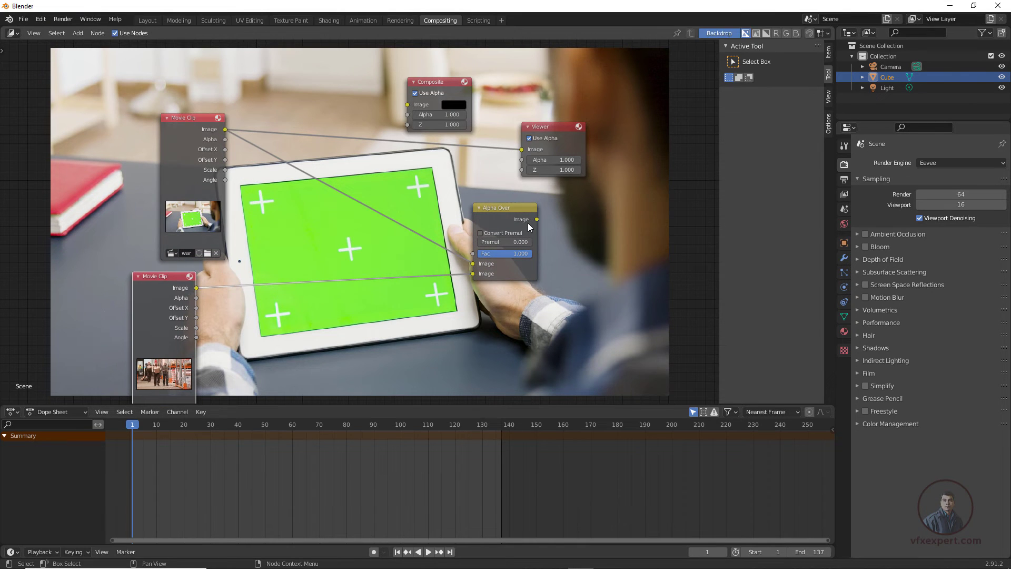
Link the Alpha Over output to the Viewer and compare its result with the tablet clip alone.
{"action": "left_click", "coordinate": [504, 209], "text": "ctrl+shift"}
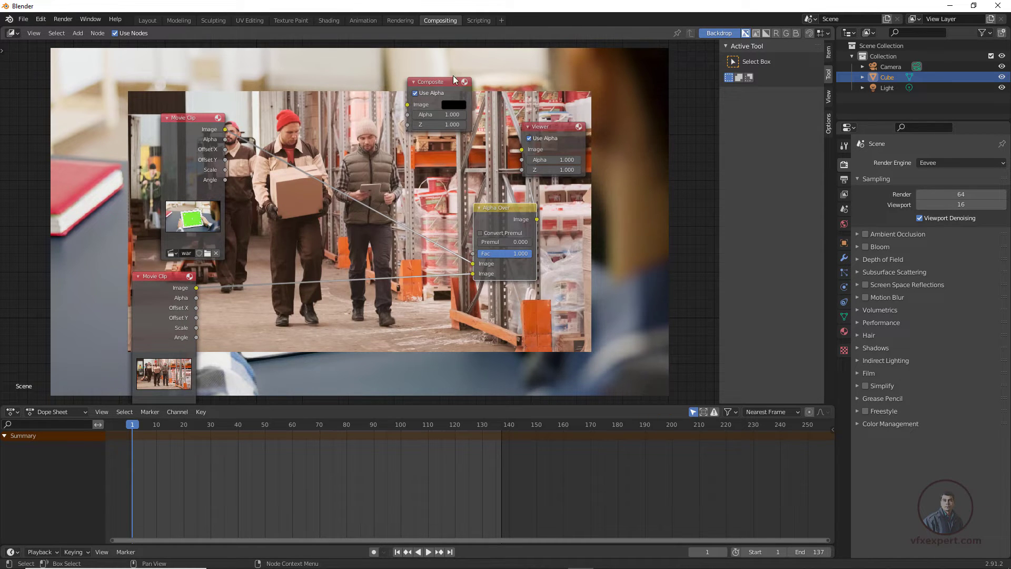
{"action": "left_click", "coordinate": [179, 171], "text": "ctrl+shift"}
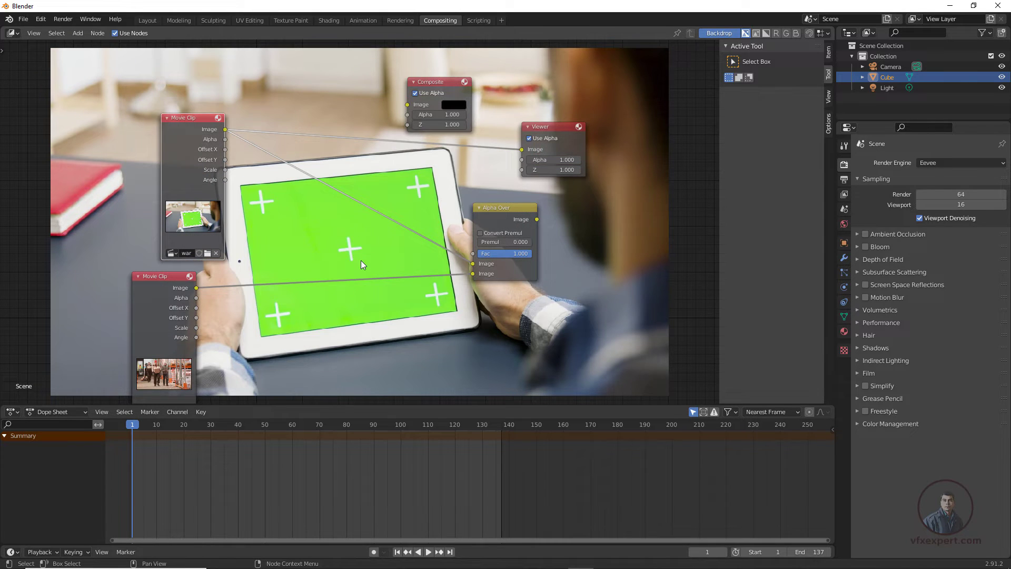
{"action": "left_click", "coordinate": [515, 211], "text": "ctrl+shift"}
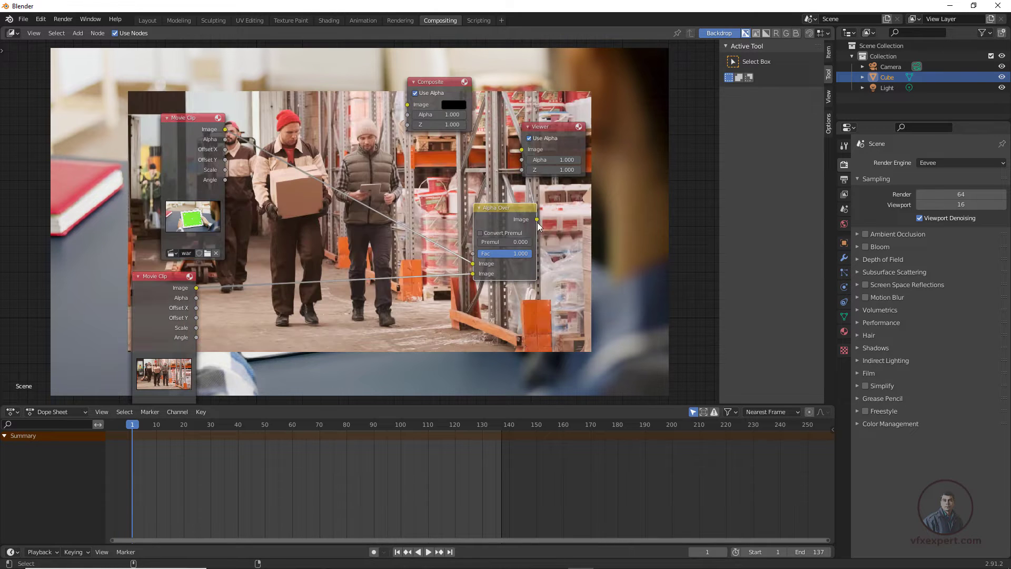
Make room beside Alpha Over and insert a Plane Track Deform node on the link from the people clip.
{"action": "left_click_drag", "start_coordinate": [514, 210], "coordinate": [601, 221]}
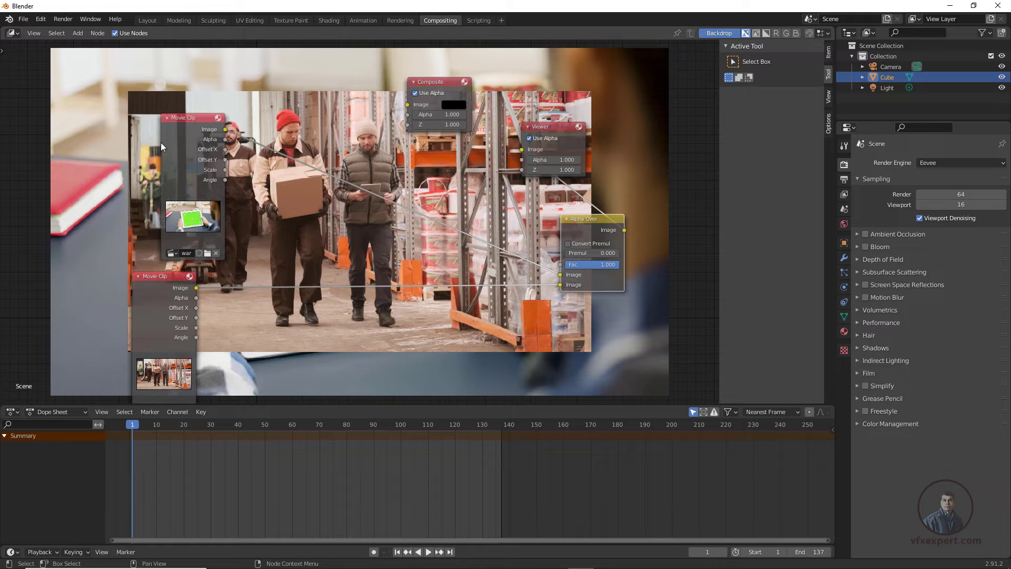
{"action": "left_click", "coordinate": [78, 33]}
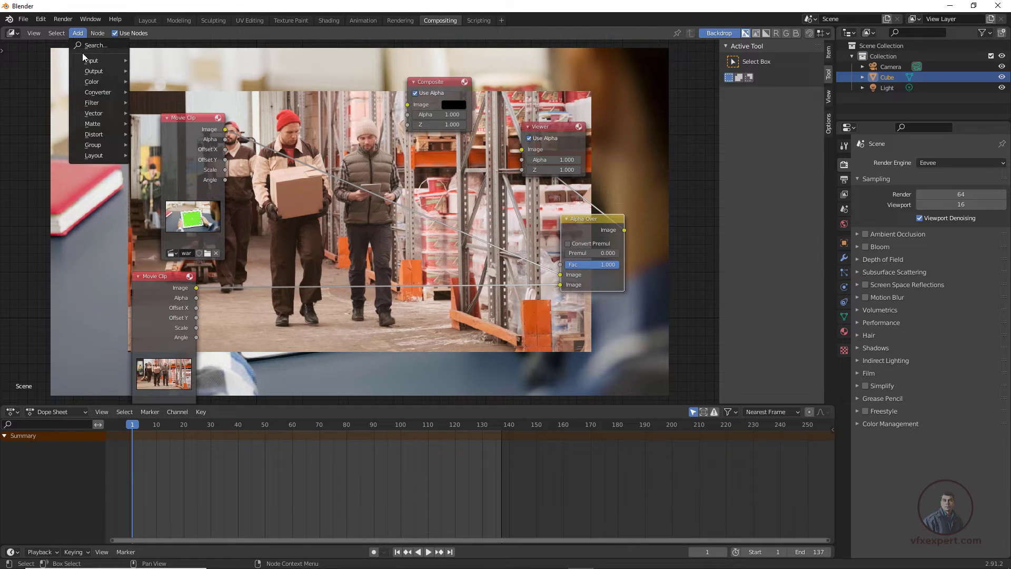
{"action": "mouse_move", "coordinate": [100, 134]}
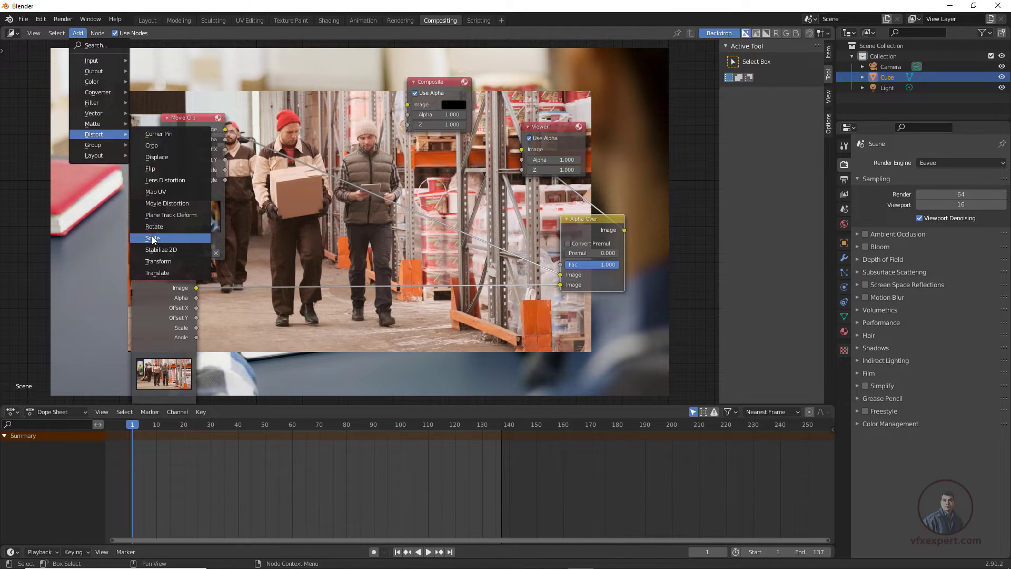
{"action": "left_click", "coordinate": [194, 214]}
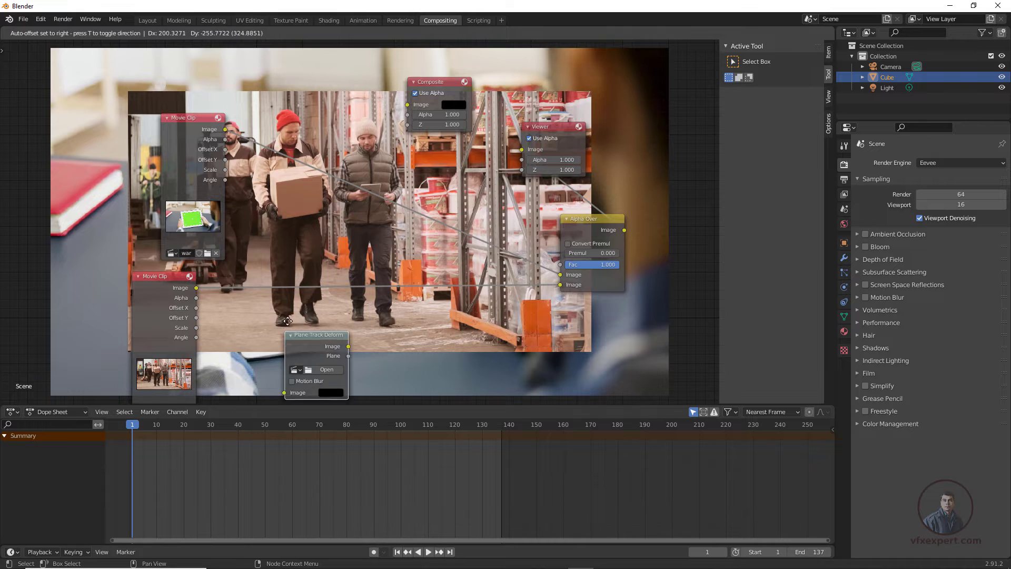
{"action": "left_click", "coordinate": [297, 282]}
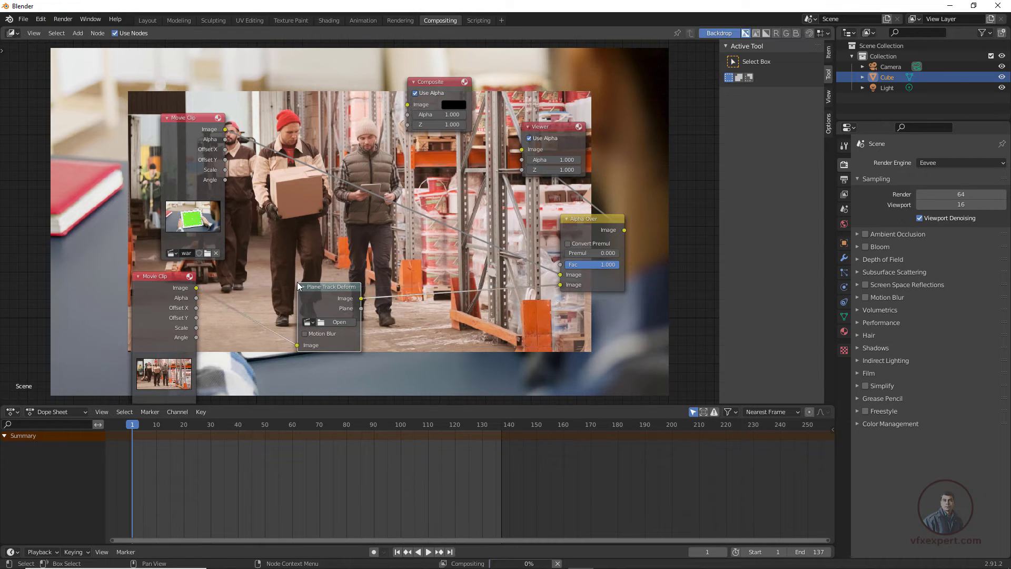
Set the Plane Track Deform node to use the warehouse_screen_00001.png clip, the Camera object and the Plane Track.
{"action": "left_click", "coordinate": [314, 323]}
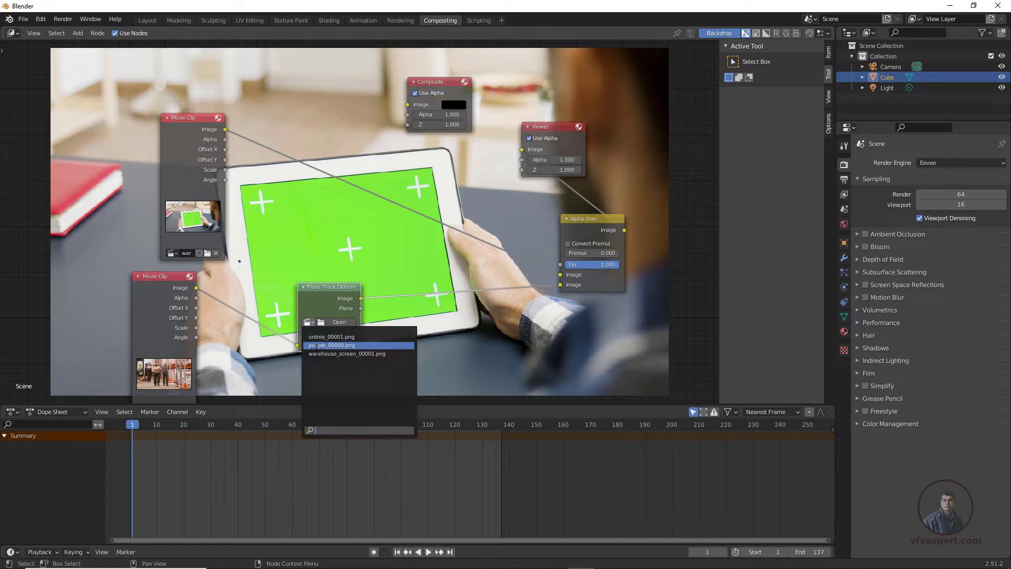
{"action": "left_click", "coordinate": [345, 353]}
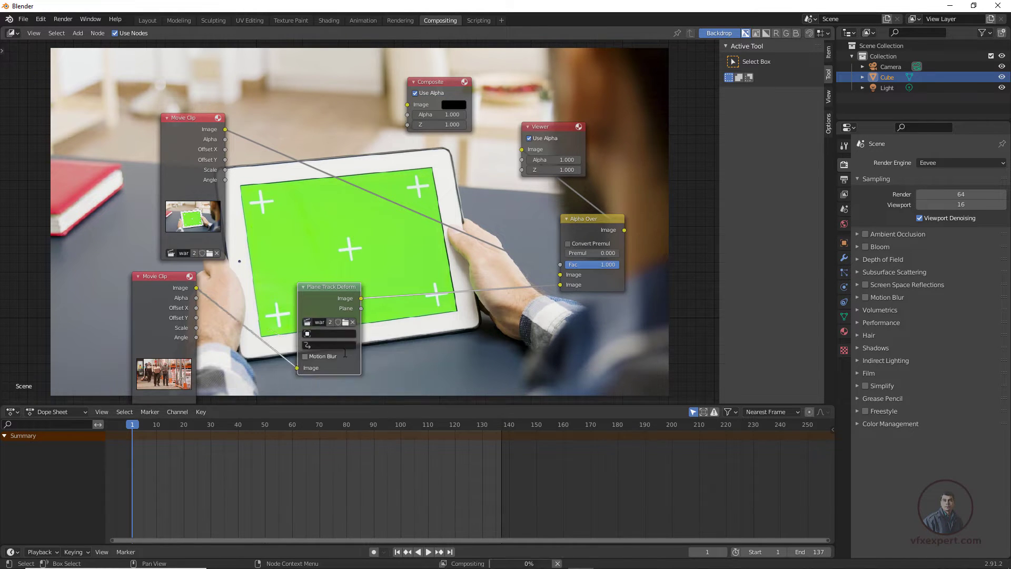
{"action": "left_click", "coordinate": [315, 332]}
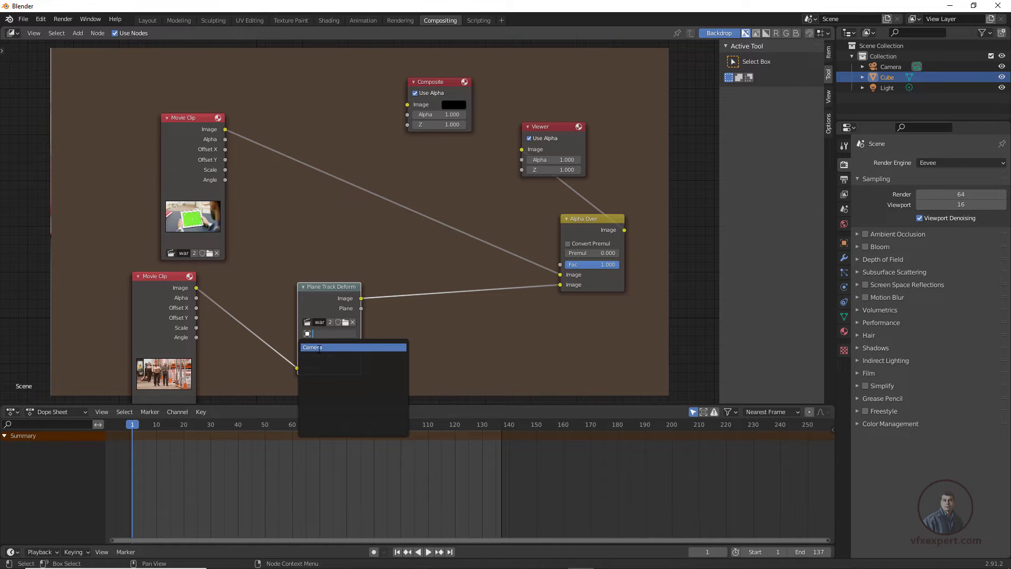
{"action": "left_click", "coordinate": [319, 348]}
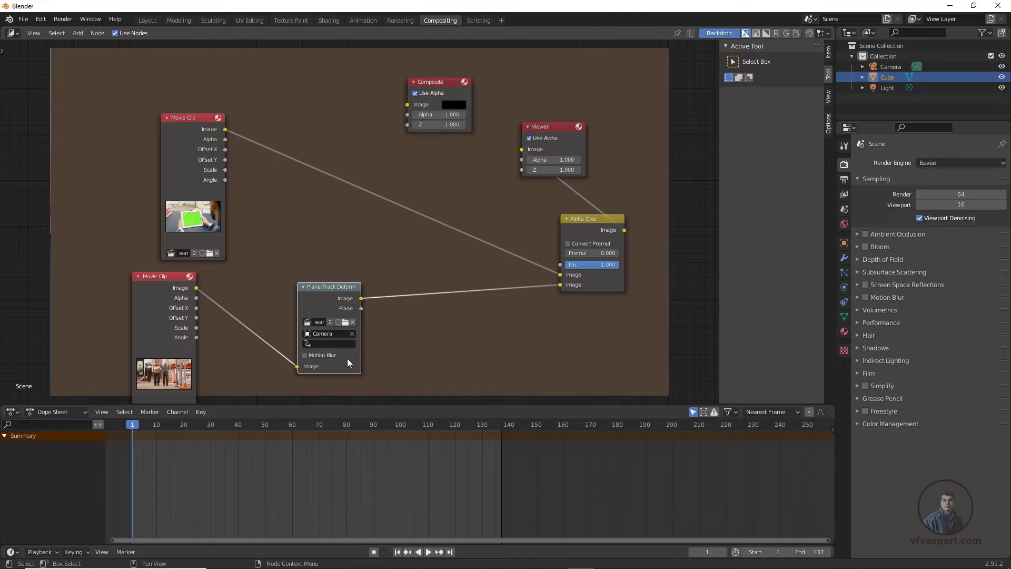
{"action": "left_click", "coordinate": [322, 343]}
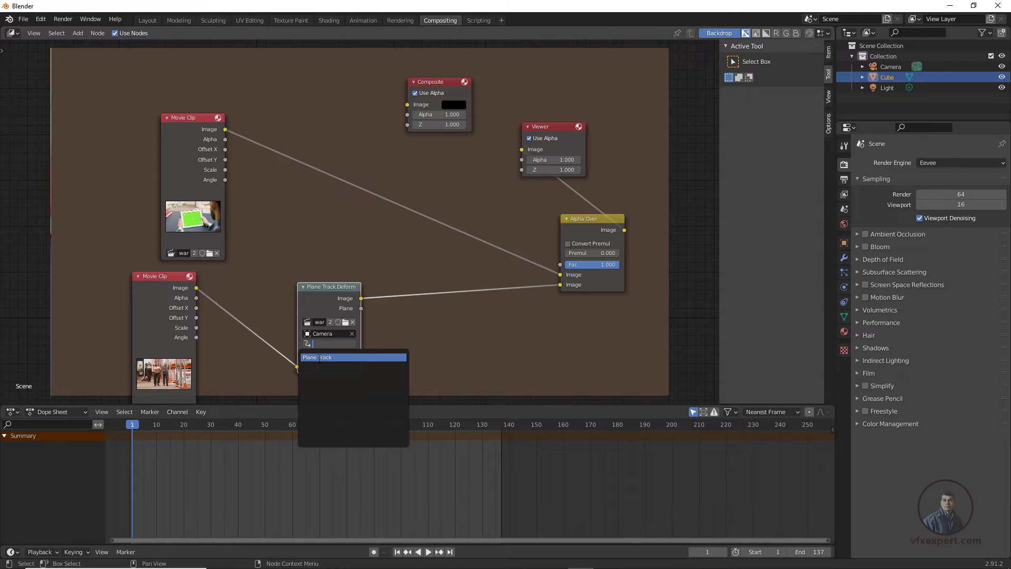
{"action": "left_click", "coordinate": [319, 357]}
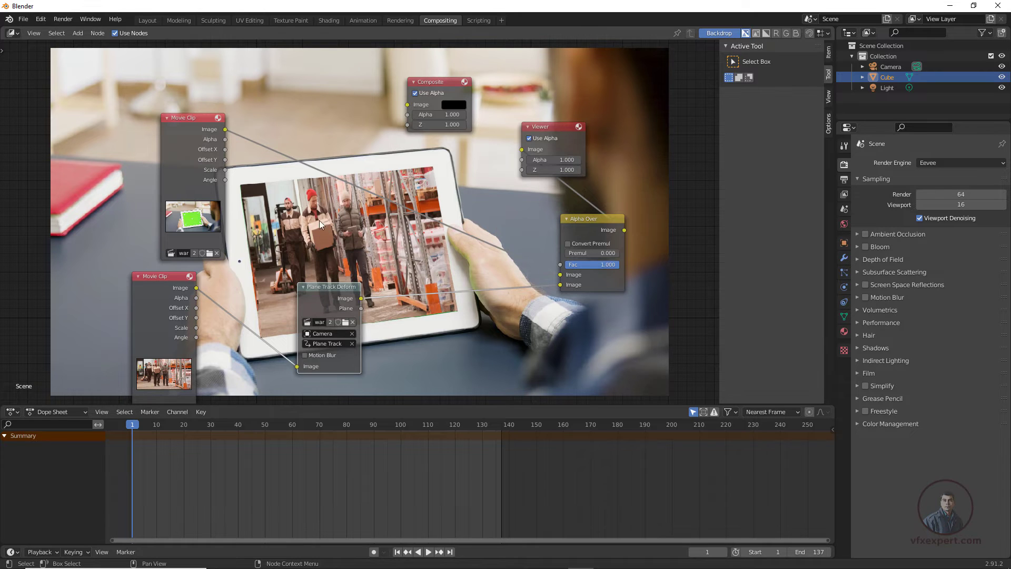
Move the Plane Track Deform node toward Alpha Over and insert a Scale node on the link from the people clip.
{"action": "left_click_drag", "start_coordinate": [337, 286], "coordinate": [378, 286]}
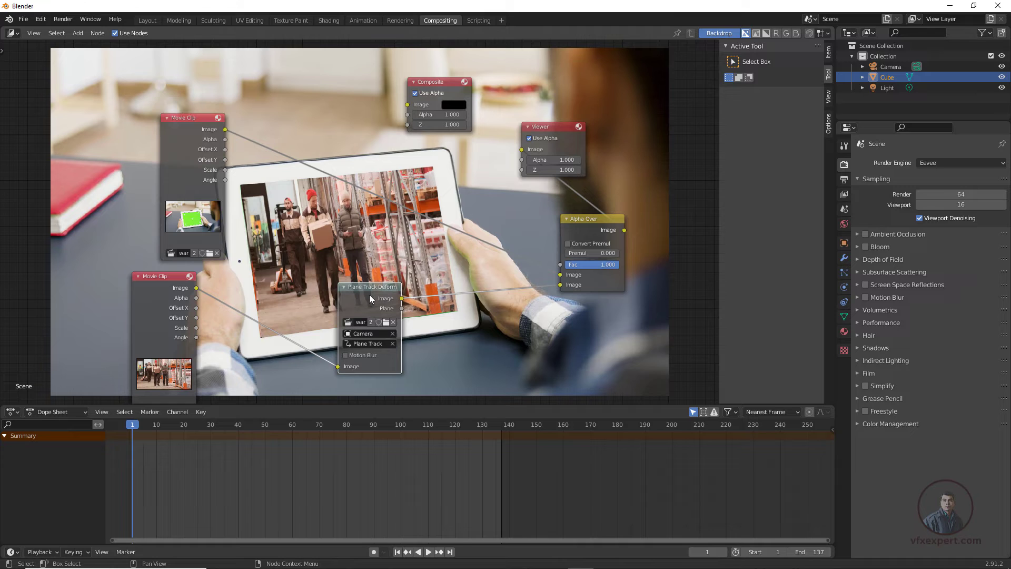
{"action": "left_click_drag", "start_coordinate": [371, 289], "coordinate": [415, 279]}
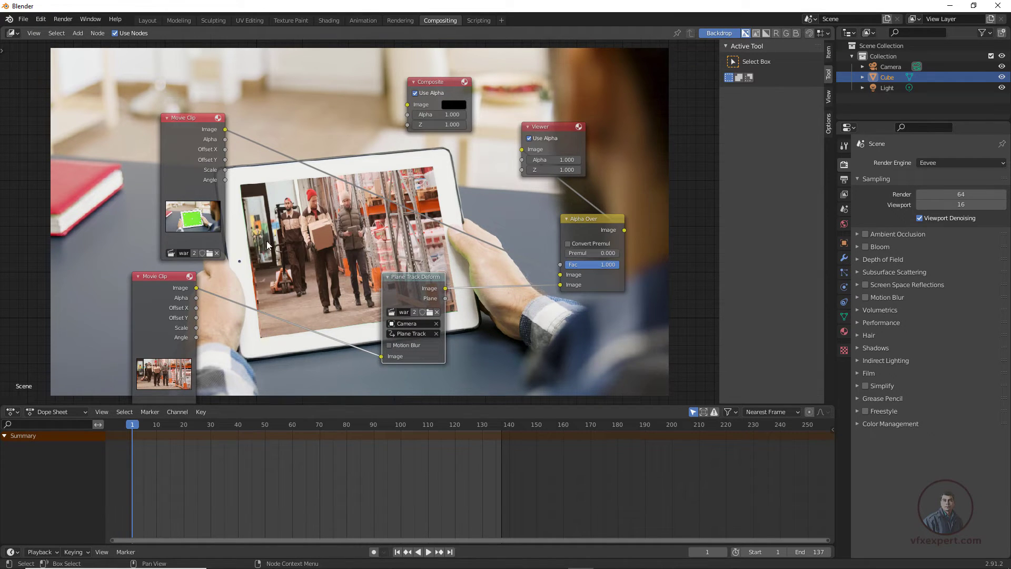
{"action": "left_click", "coordinate": [78, 33]}
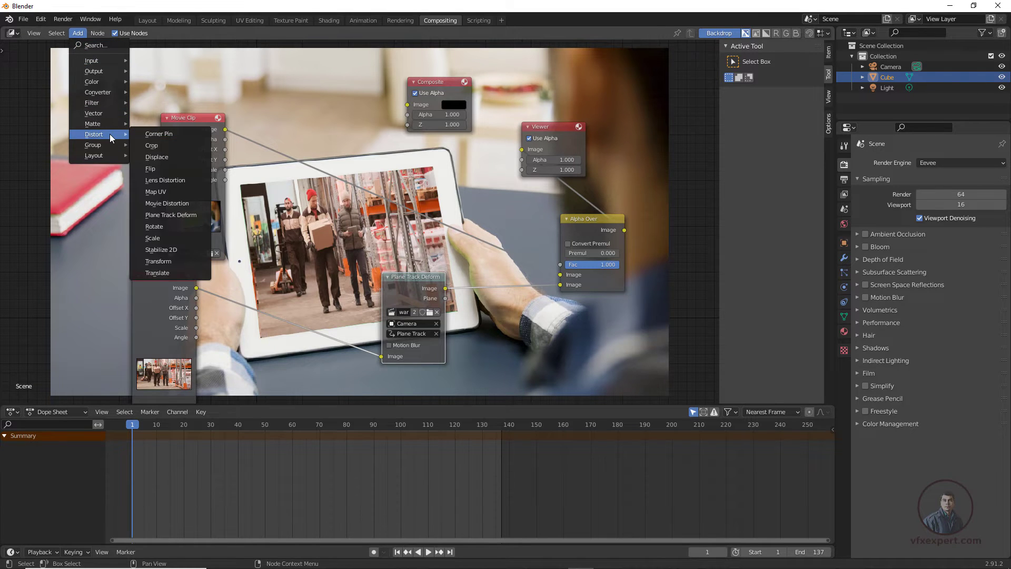
{"action": "left_click", "coordinate": [163, 239]}
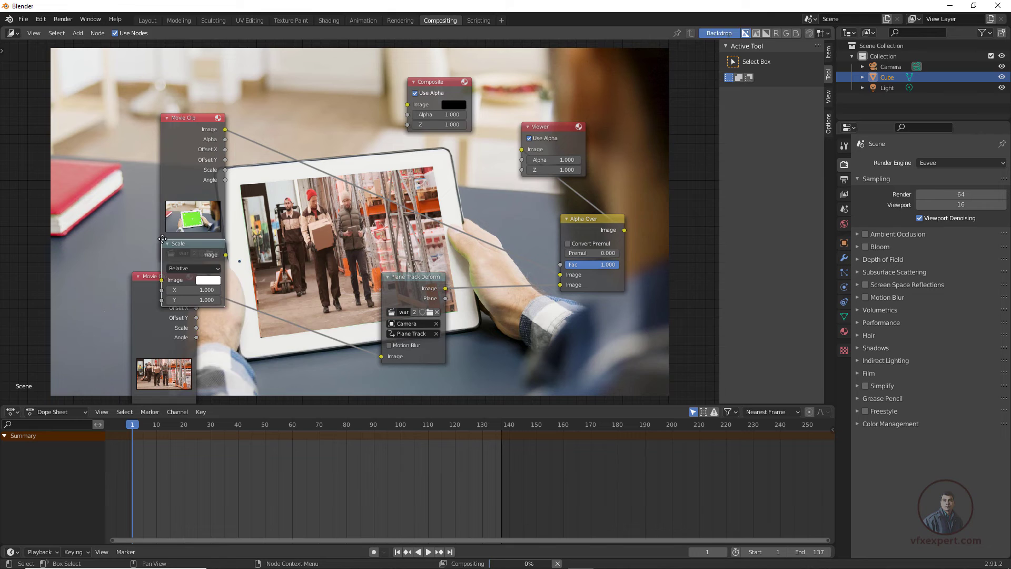
{"action": "left_click", "coordinate": [267, 313]}
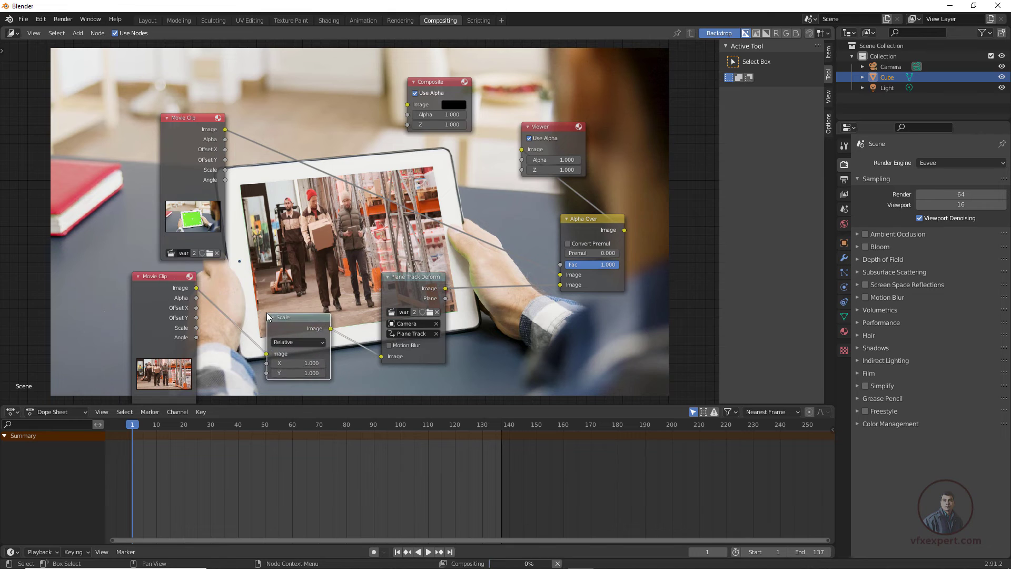
Widen the people clip with the Scale node, trying an X factor of 1.2 and settling on 1.3.
{"action": "left_click", "coordinate": [286, 365]}
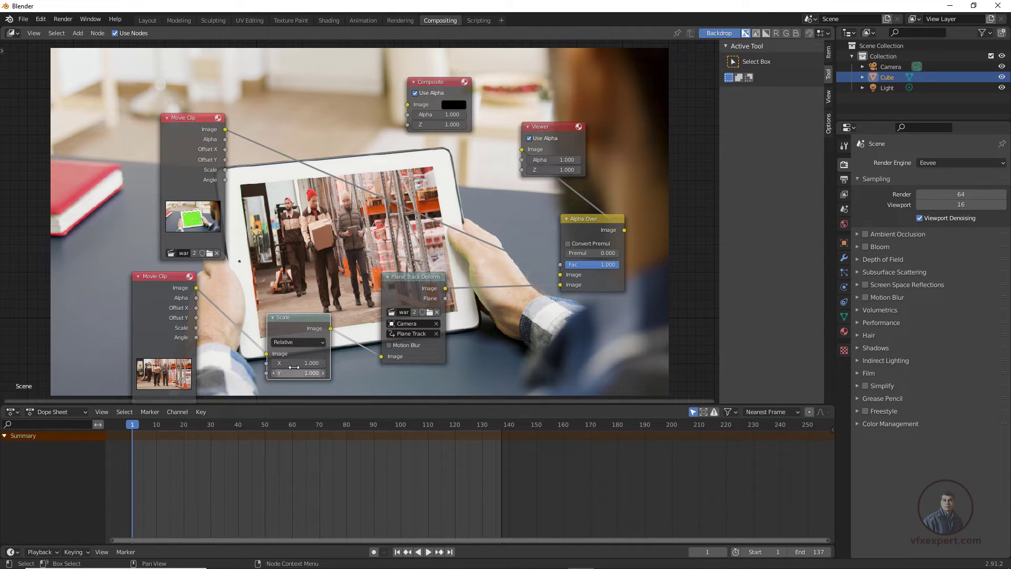
{"action": "type", "text": "1"}
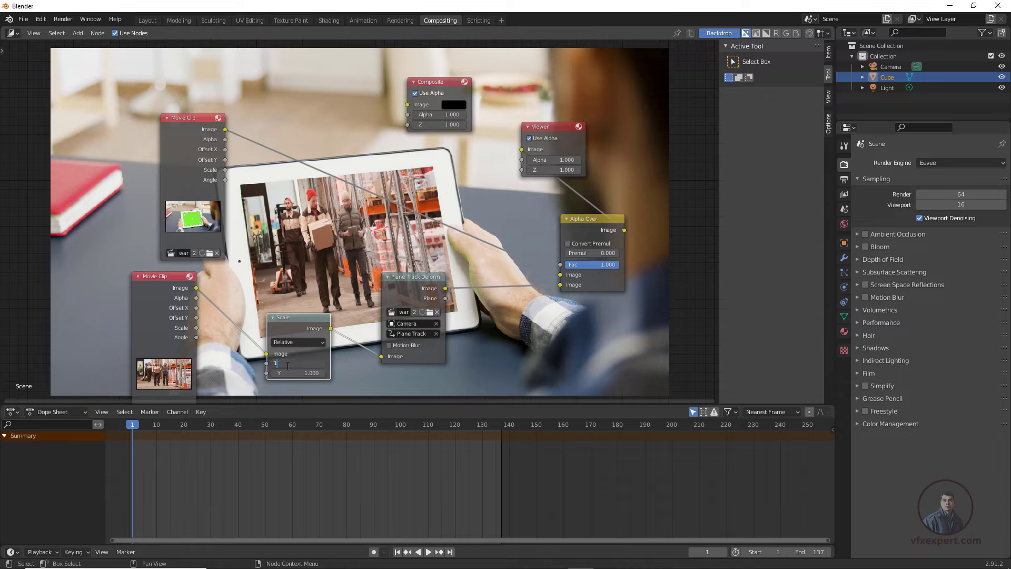
{"action": "type", "text": ".02"}
{"action": "key", "text": "Return"}
{"action": "left_click", "coordinate": [287, 363]}
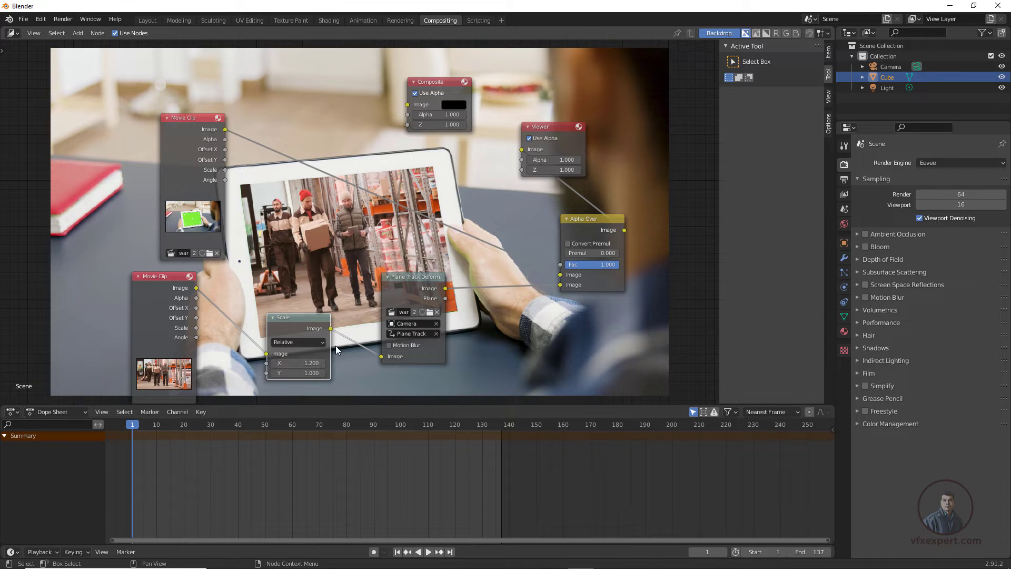
{"action": "type", "text": "1"}
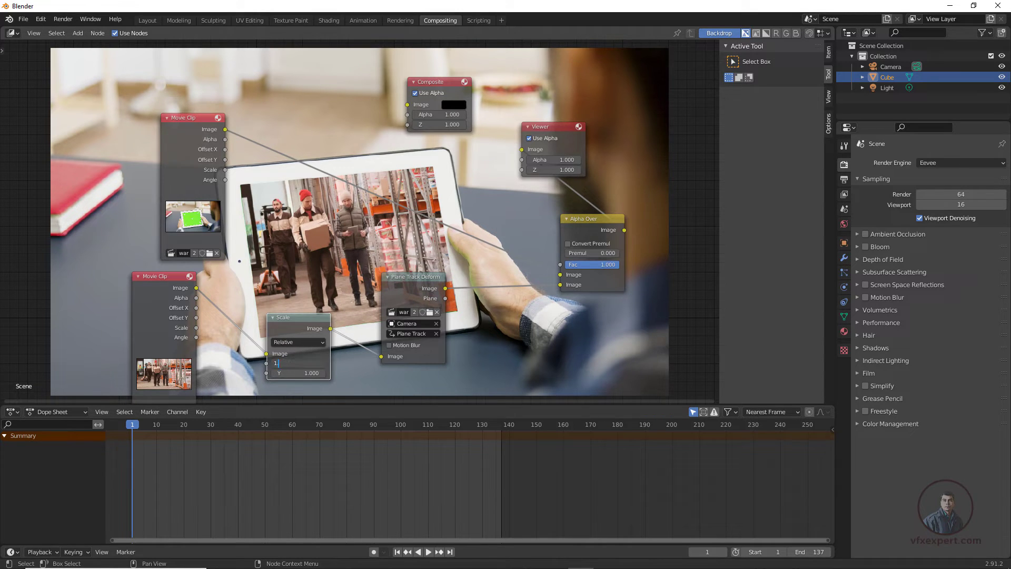
{"action": "type", "text": ".3"}
{"action": "key", "text": "Return"}
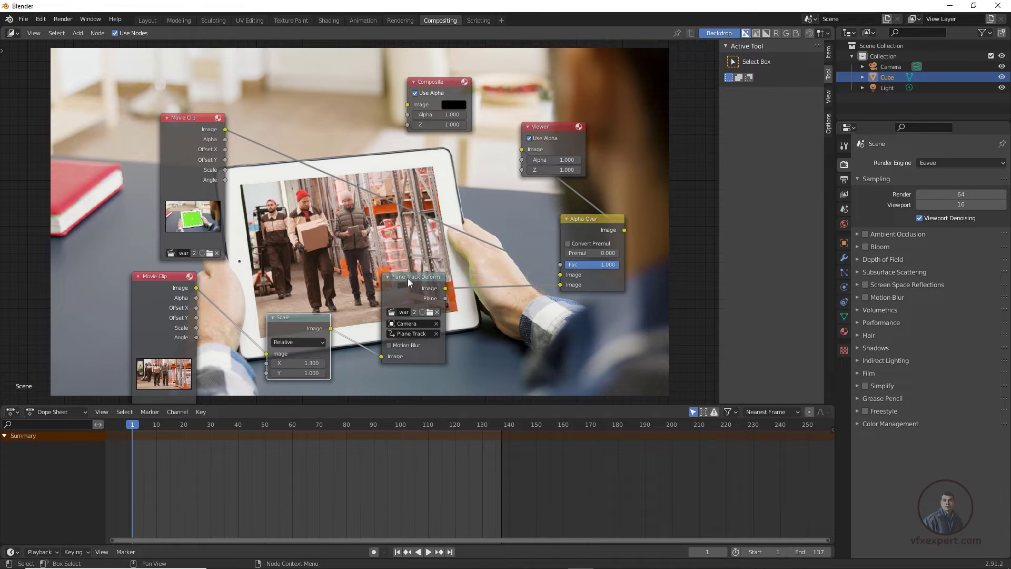
Tidy the node layout by placing the Viewer node beside the Alpha Over node's output.
{"action": "scroll", "coordinate": [399, 297], "scroll_direction": "down", "scroll_amount": 1}
{"action": "scroll", "coordinate": [383, 255], "scroll_direction": "down", "scroll_amount": 1}
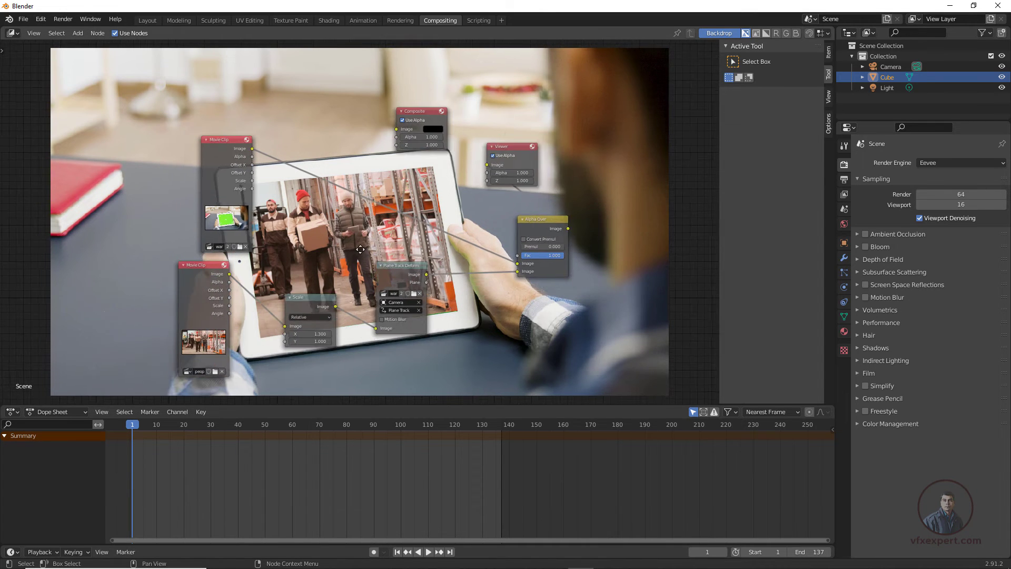
{"action": "middle_click_drag", "start_coordinate": [385, 256], "coordinate": [317, 234]}
{"action": "left_click_drag", "start_coordinate": [456, 127], "coordinate": [564, 200]}
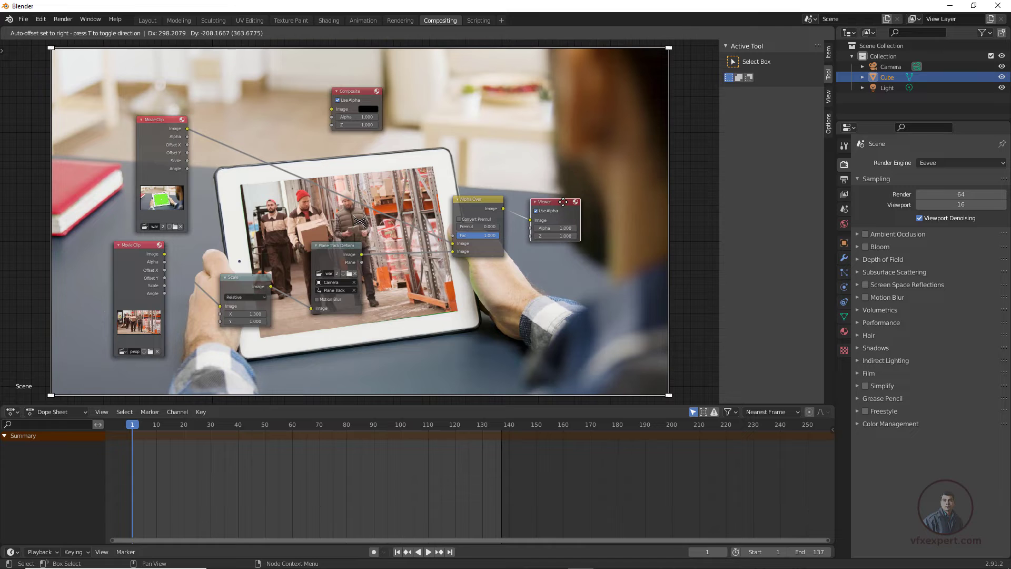
{"action": "middle_click_drag", "start_coordinate": [366, 342], "coordinate": [382, 353]}
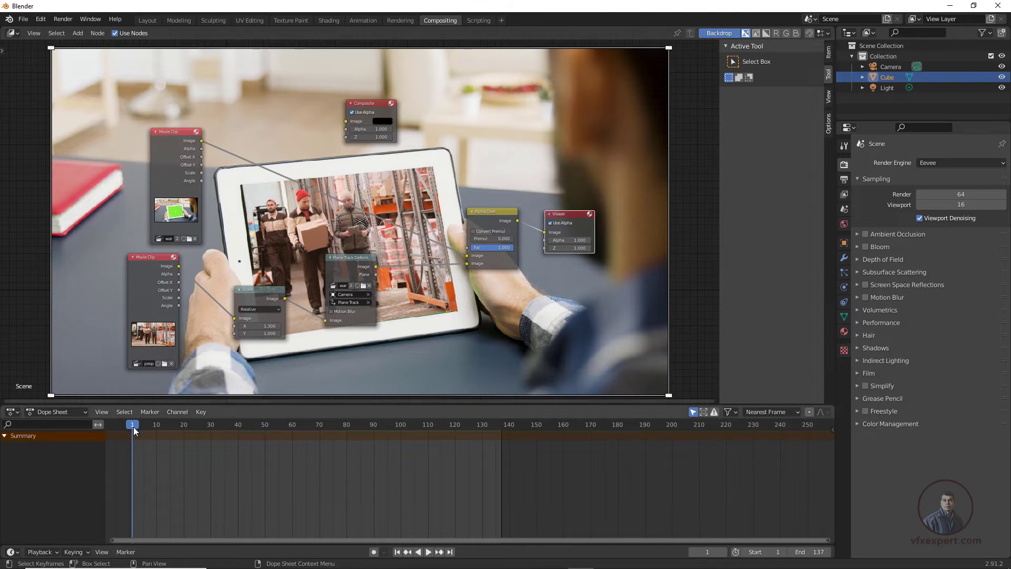
Play and scrub through the timeline to check how the people clip follows the tablet, stopping at frame 35.
{"action": "key", "text": "space"}
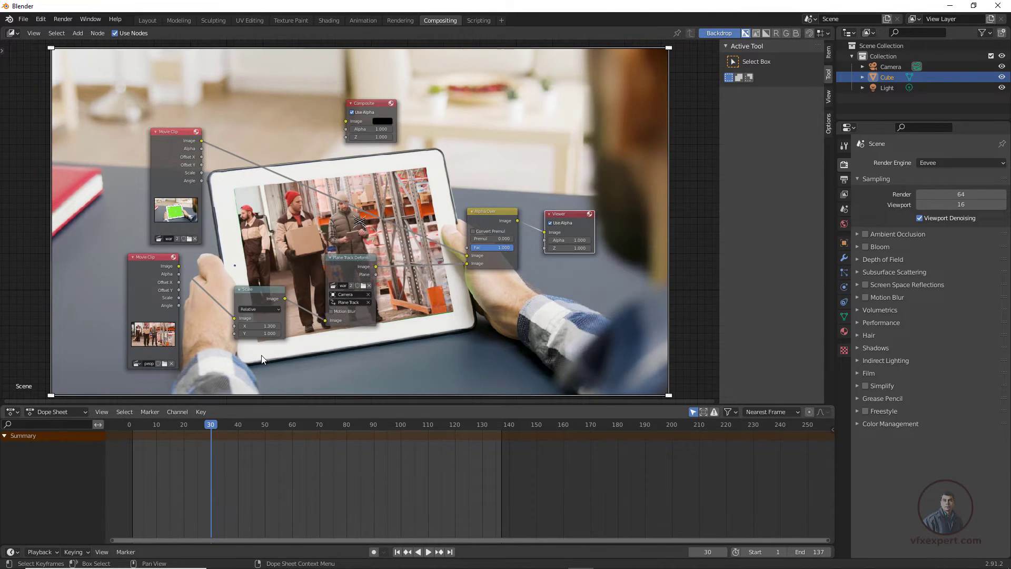
{"action": "left_click", "coordinate": [296, 431]}
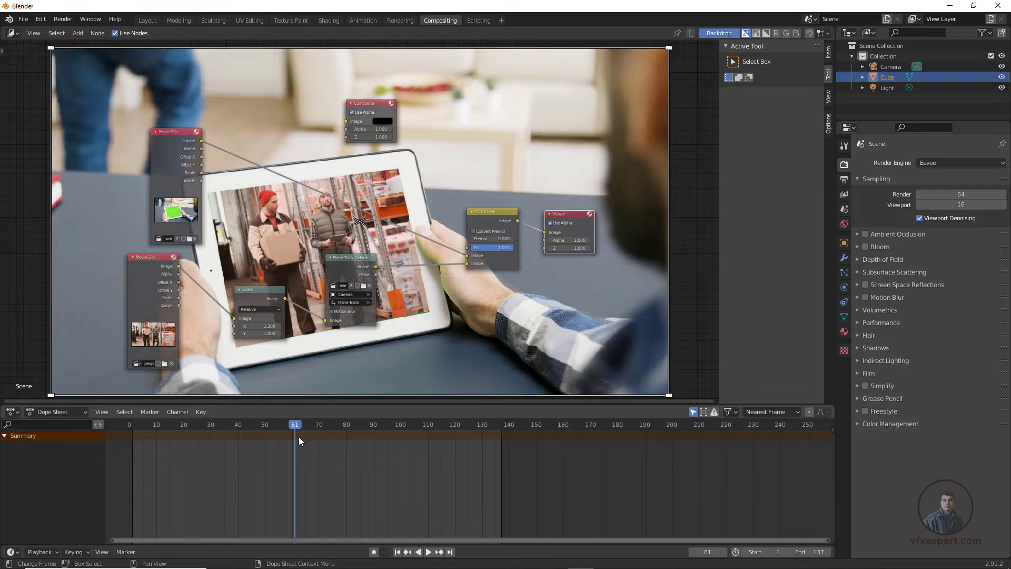
{"action": "left_click", "coordinate": [362, 435]}
{"action": "key", "text": "space"}
{"action": "left_click_drag", "start_coordinate": [362, 435], "coordinate": [224, 433]}
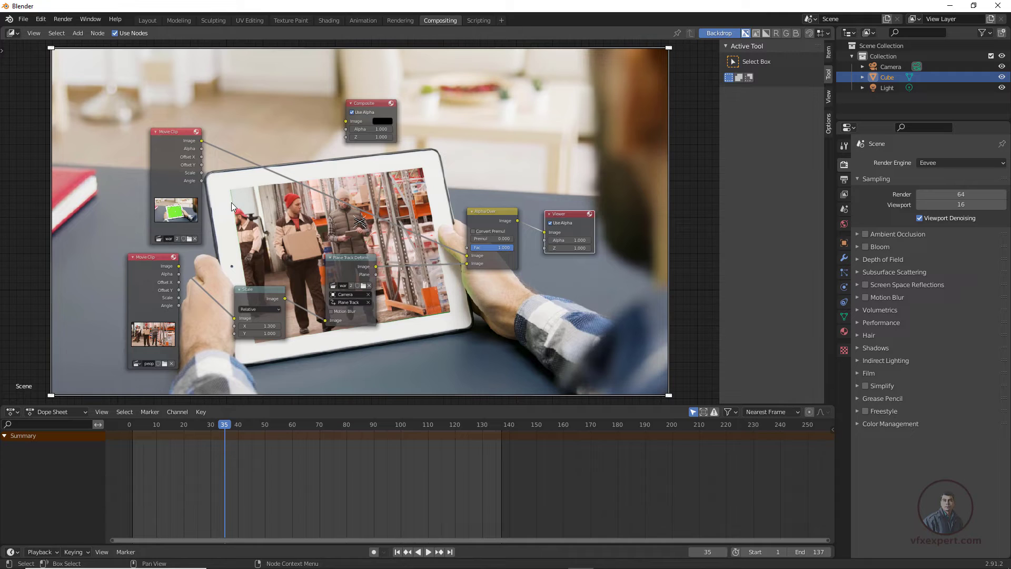
Switch the node area to the Movie Clip Editor and load the warehouse_screen clip.
{"action": "left_click", "coordinate": [15, 33]}
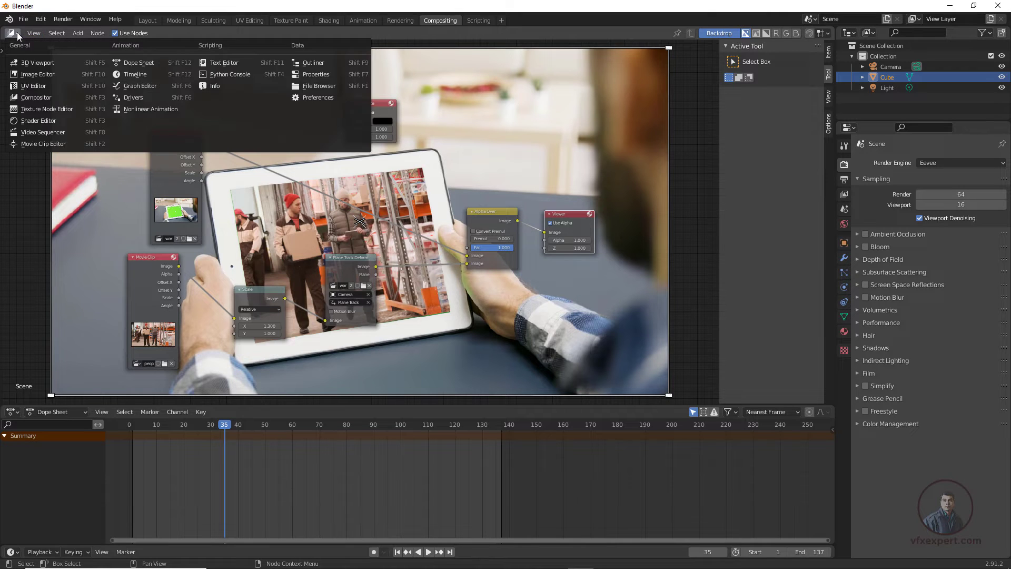
{"action": "left_click", "coordinate": [30, 144]}
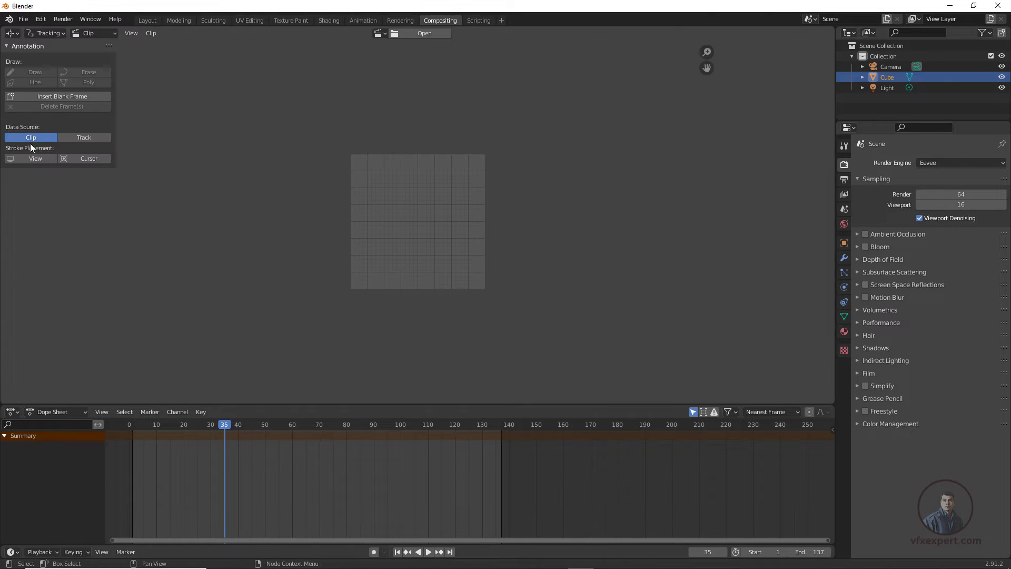
{"action": "left_click", "coordinate": [380, 34]}
{"action": "left_click", "coordinate": [400, 71]}
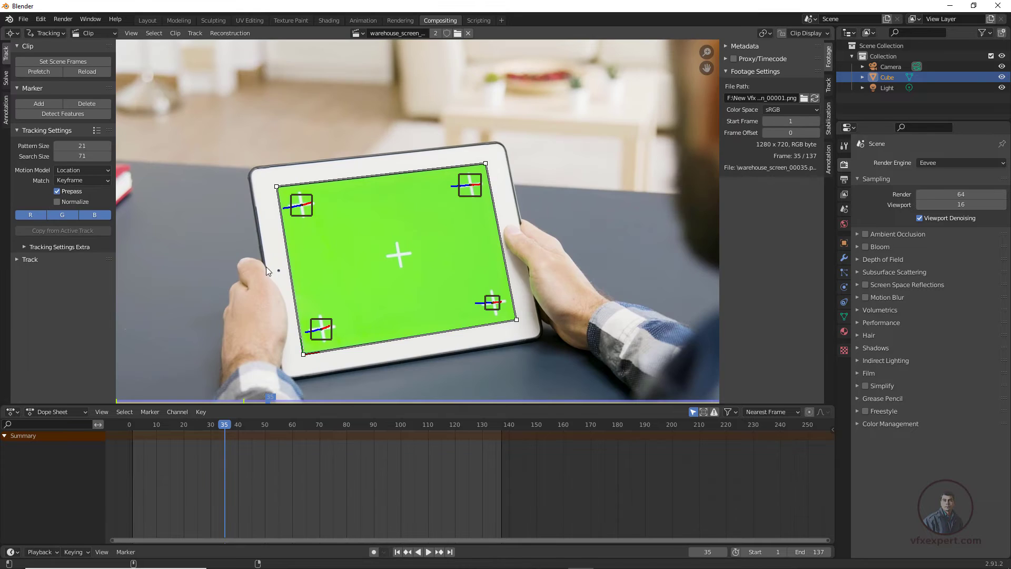
Nudge the plane track's upper-left corner slightly outward at the green screen's edge and inspect the lower-left corner.
{"action": "scroll", "coordinate": [266, 267], "scroll_direction": "up", "scroll_amount": 3}
{"action": "middle_click_drag", "start_coordinate": [135, 153], "coordinate": [334, 182]}
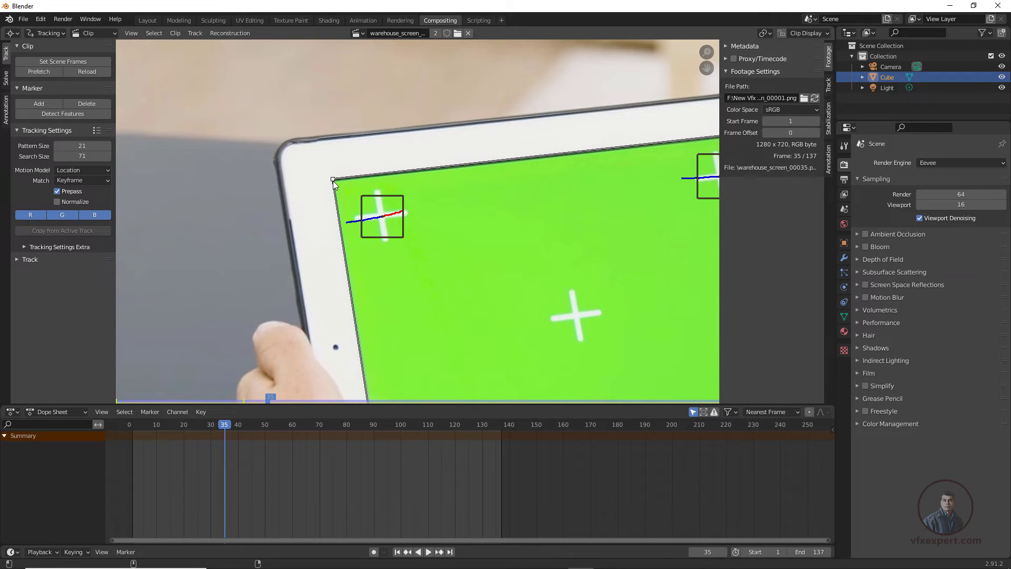
{"action": "scroll", "coordinate": [331, 179], "scroll_direction": "up", "scroll_amount": 1}
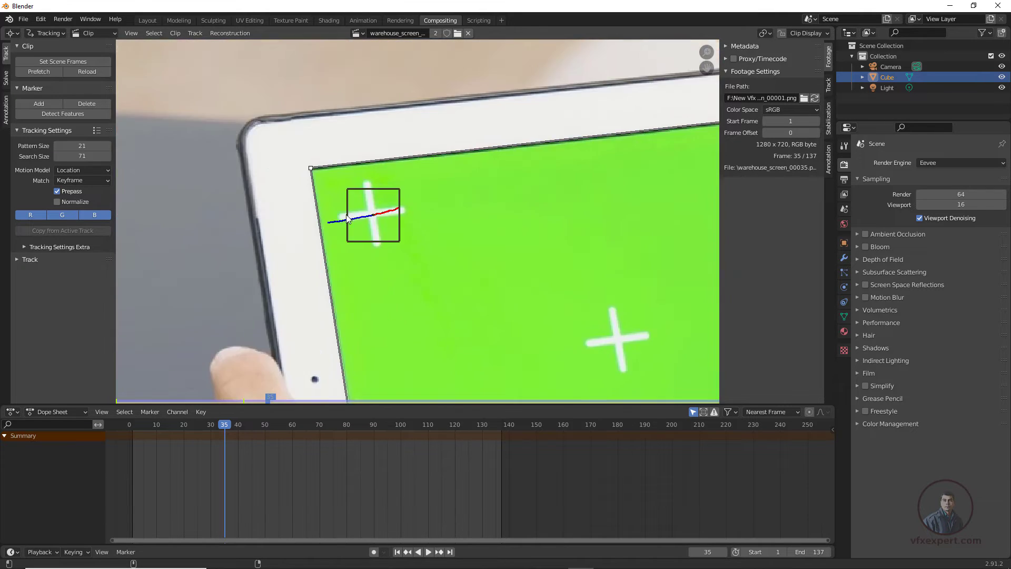
{"action": "left_click_drag", "start_coordinate": [312, 170], "coordinate": [310, 169]}
{"action": "scroll", "coordinate": [312, 170], "scroll_direction": "down", "scroll_amount": 2}
{"action": "middle_click_drag", "start_coordinate": [408, 375], "coordinate": [471, 208]}
{"action": "scroll", "coordinate": [391, 306], "scroll_direction": "up", "scroll_amount": 2}
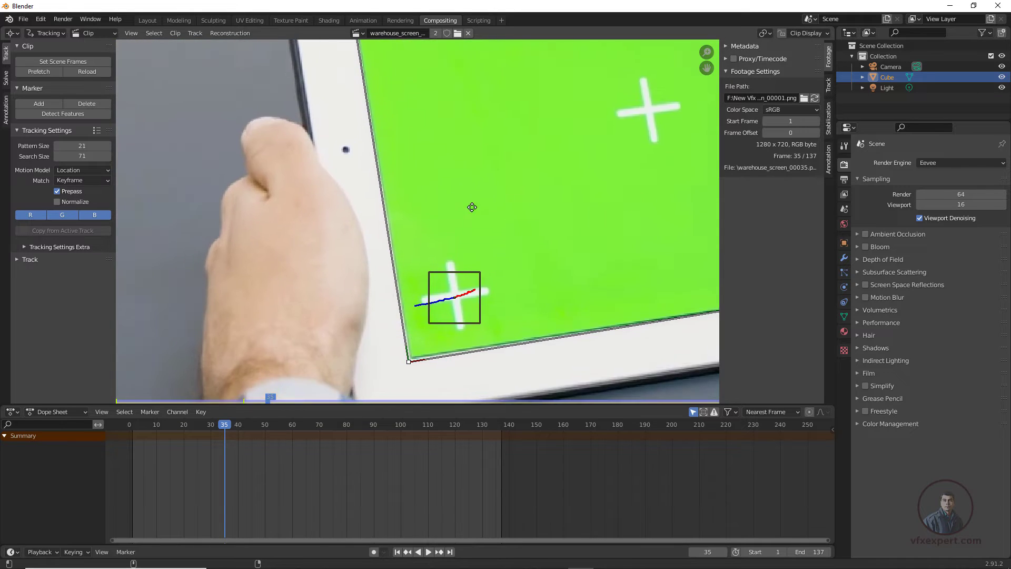
{"action": "scroll", "coordinate": [468, 295], "scroll_direction": "down", "scroll_amount": 1}
{"action": "middle_click_drag", "start_coordinate": [466, 305], "coordinate": [484, 286]}
{"action": "scroll", "coordinate": [460, 269], "scroll_direction": "down", "scroll_amount": 3}
{"action": "middle_click_drag", "start_coordinate": [468, 239], "coordinate": [337, 322]}
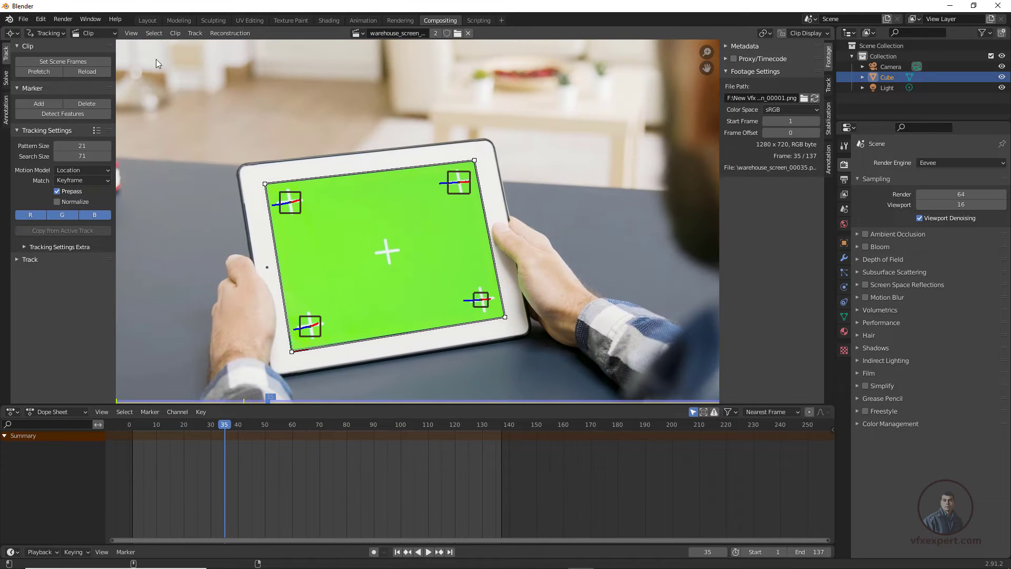
Return the area to the Compositor and review the composite up to frame 51.
{"action": "left_click", "coordinate": [16, 33]}
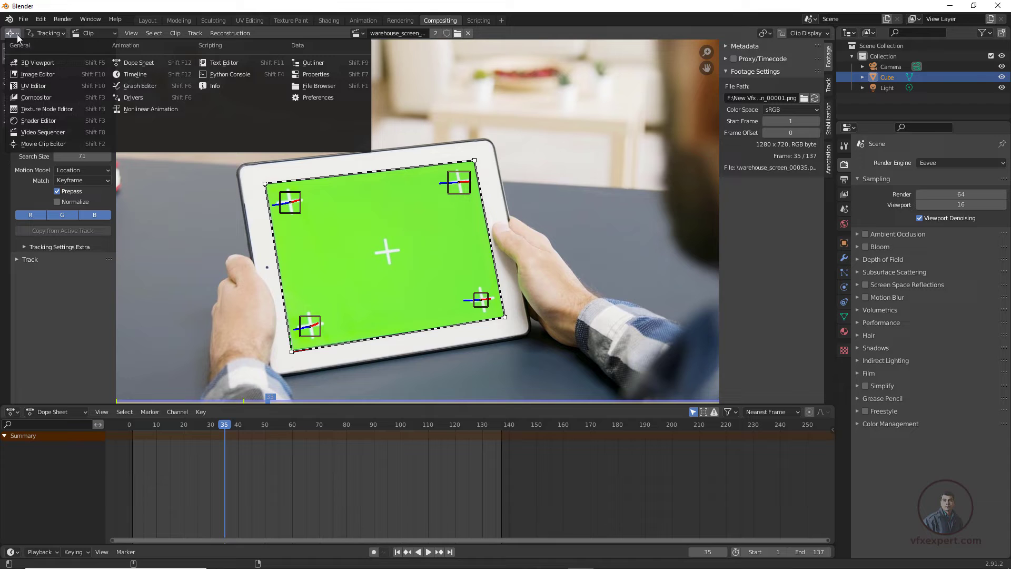
{"action": "left_click", "coordinate": [43, 98]}
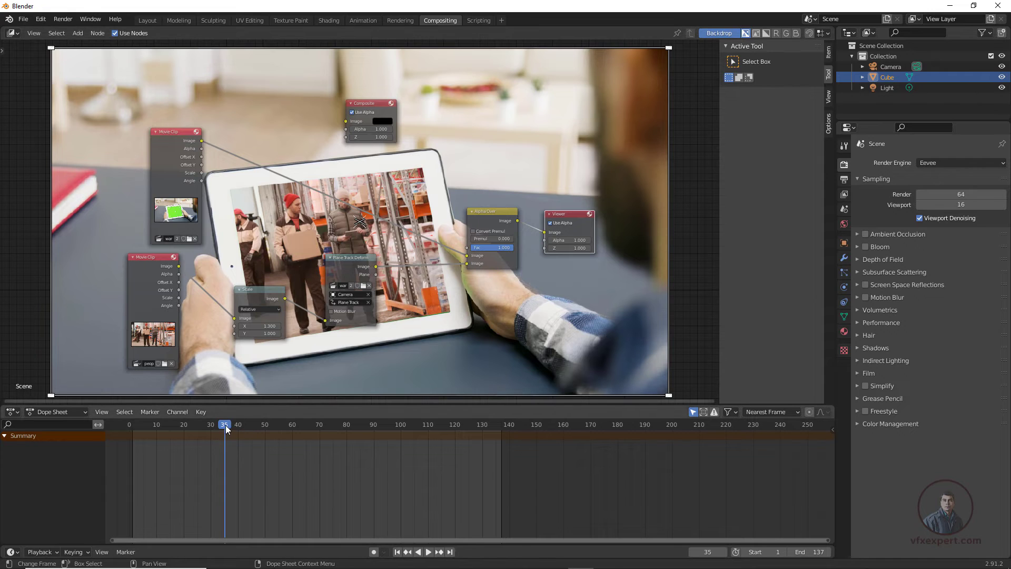
{"action": "left_click_drag", "start_coordinate": [225, 425], "coordinate": [268, 426]}
Insert an RGB Curves node on the link between Plane Track Deform and Alpha Over.
{"action": "left_click", "coordinate": [77, 33]}
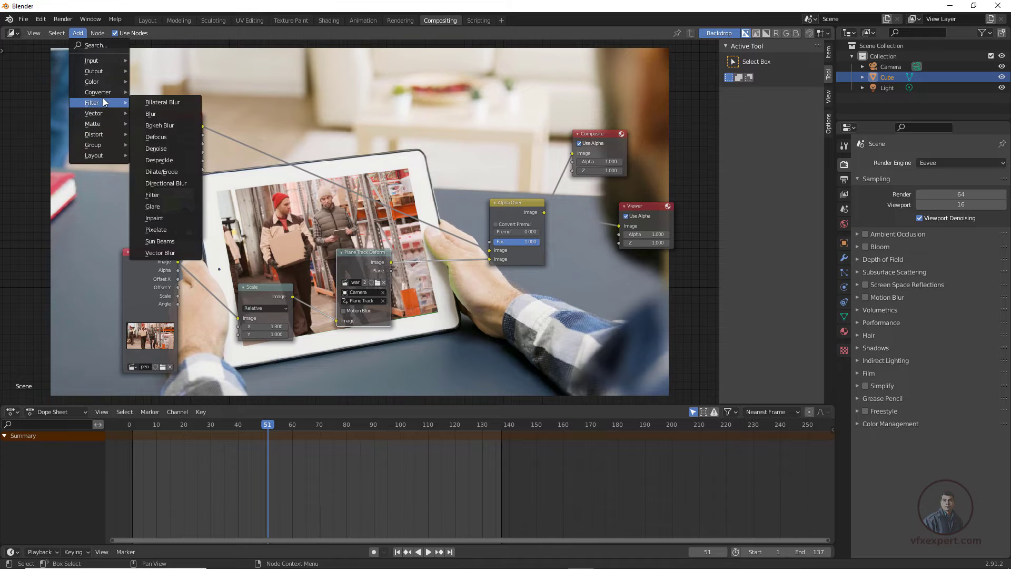
{"action": "mouse_move", "coordinate": [97, 81]}
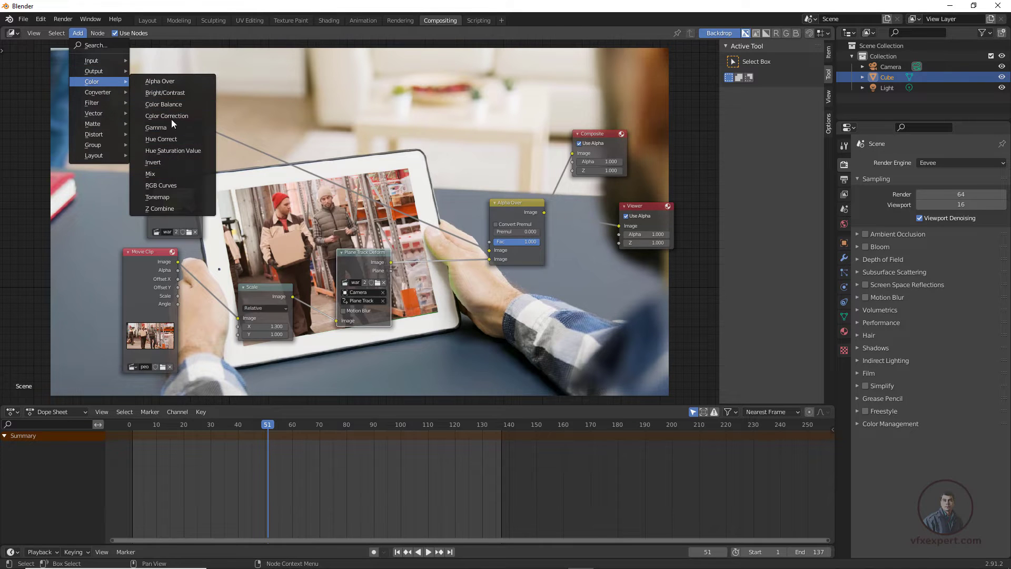
{"action": "left_click", "coordinate": [165, 185]}
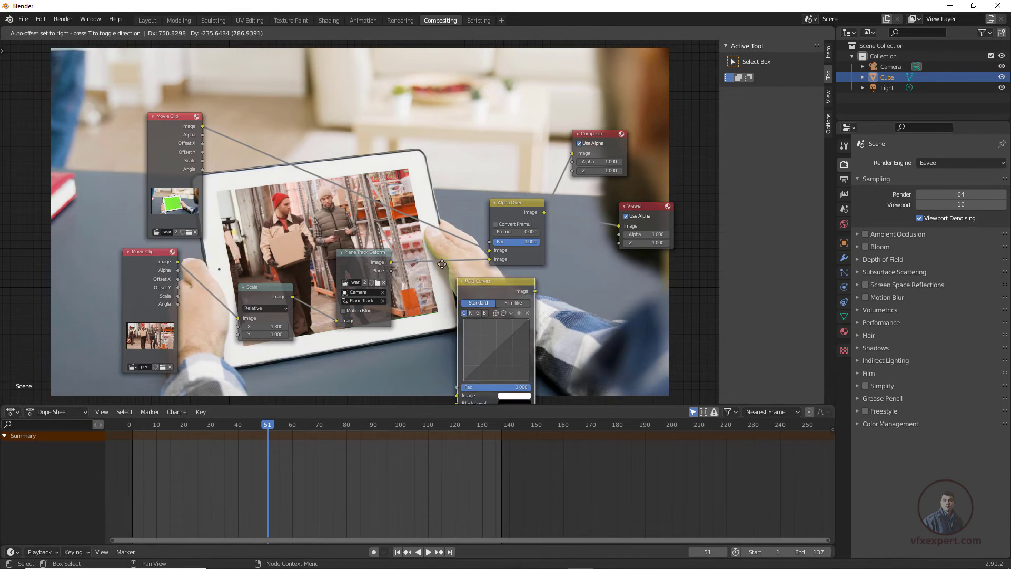
{"action": "left_click", "coordinate": [427, 248]}
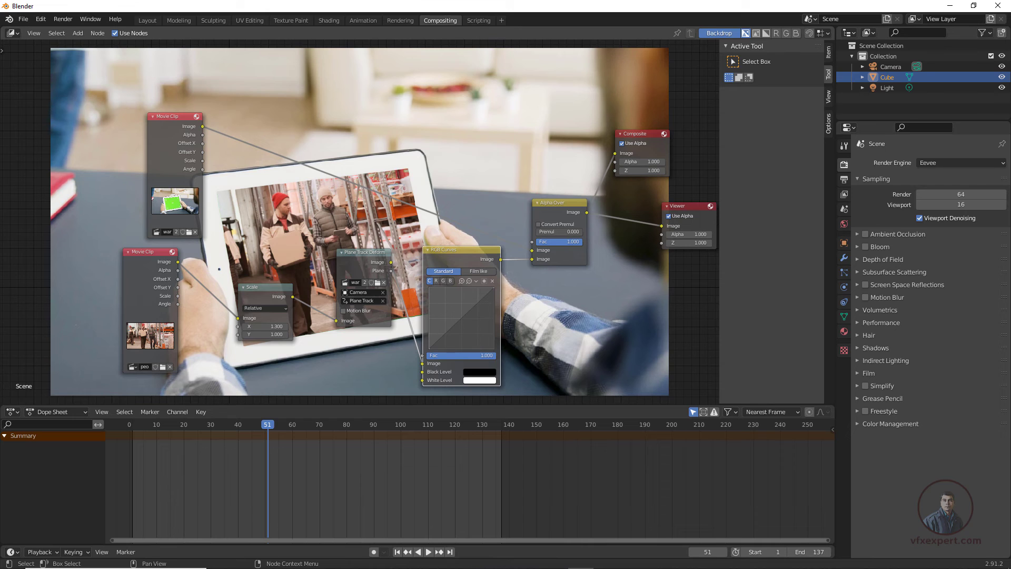
Raise the midtones with a curve point at X 0.43889, Y 0.53750 in the RGB Curves node and review the composite.
{"action": "mouse_move", "coordinate": [456, 322]}
{"action": "left_mouse_down"}
{"action": "mouse_move", "coordinate": [464, 327]}
{"action": "mouse_move", "coordinate": [457, 316]}
{"action": "left_mouse_up"}
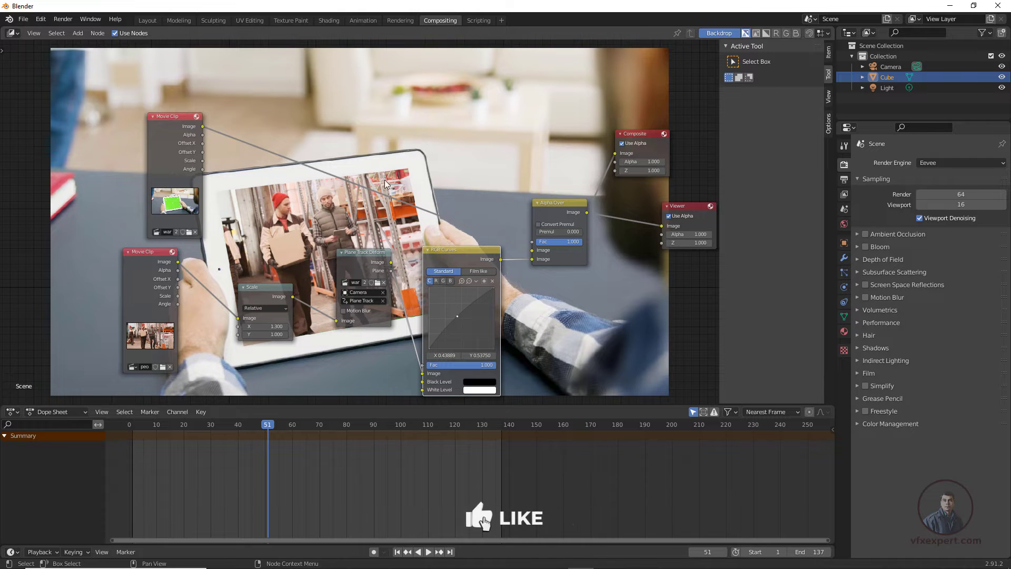
{"action": "scroll", "coordinate": [337, 263], "scroll_direction": "down", "scroll_amount": 2}
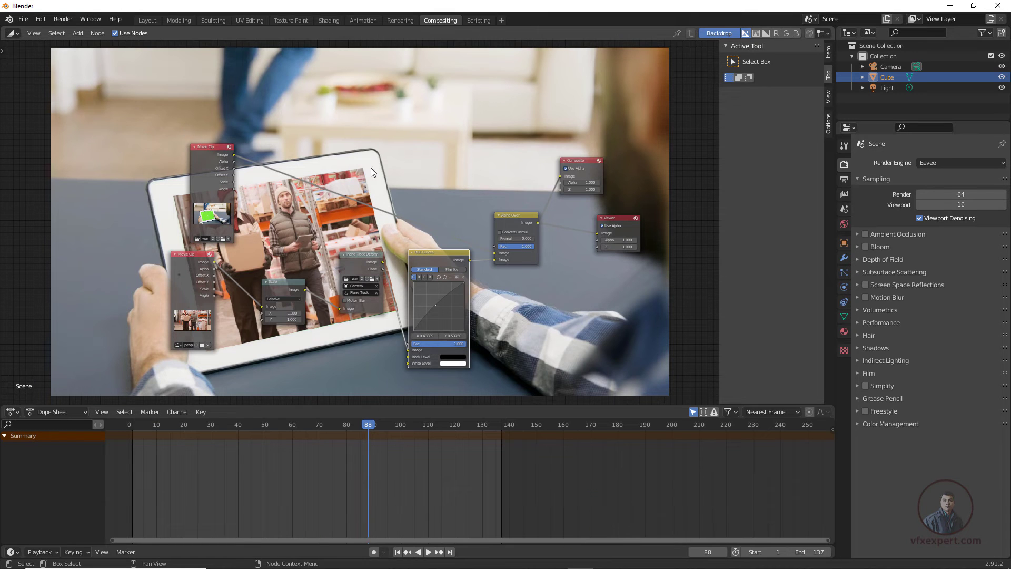
Switch the node area to the Movie Clip Editor and load the ontree_00001.png clip, fitting the whole frame in view.
{"action": "left_click", "coordinate": [12, 33]}
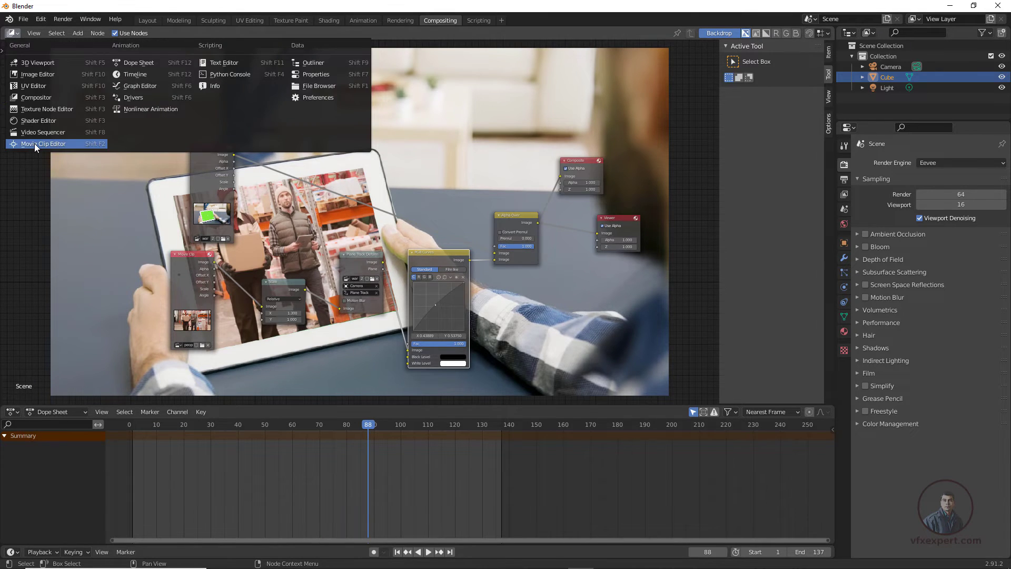
{"action": "left_click", "coordinate": [34, 143]}
{"action": "left_click", "coordinate": [358, 33]}
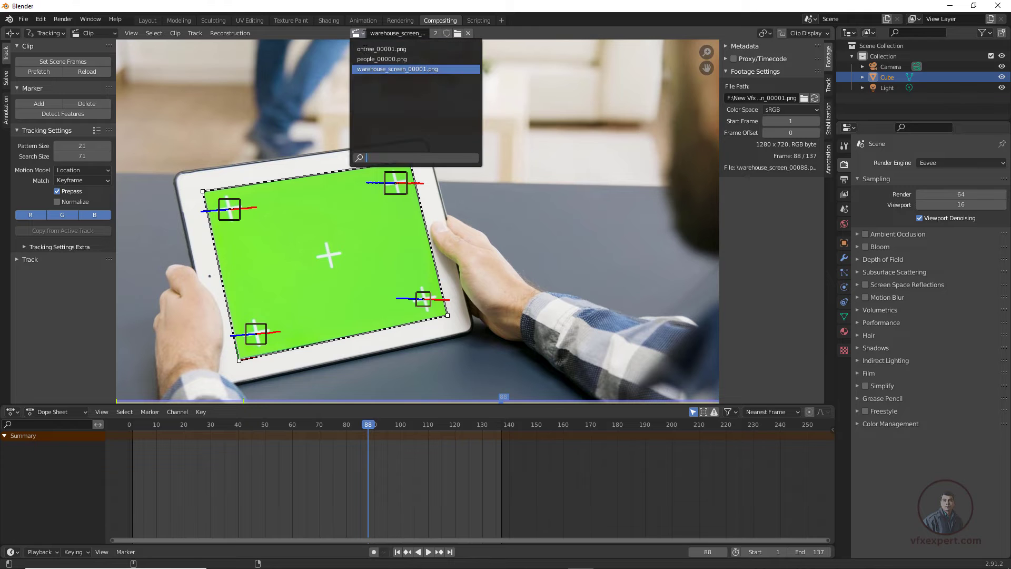
{"action": "key", "text": "Up"}
{"action": "key", "text": "Up"}
{"action": "key", "text": "Return"}
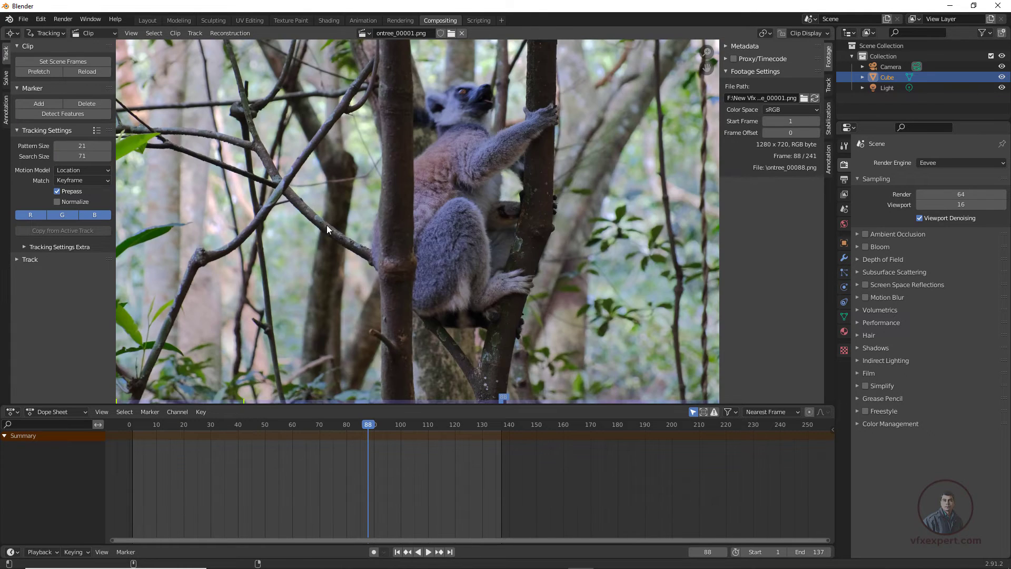
{"action": "scroll", "coordinate": [404, 211], "scroll_direction": "down", "scroll_amount": 3}
{"action": "scroll", "coordinate": [381, 369], "scroll_direction": "up", "scroll_amount": 2}
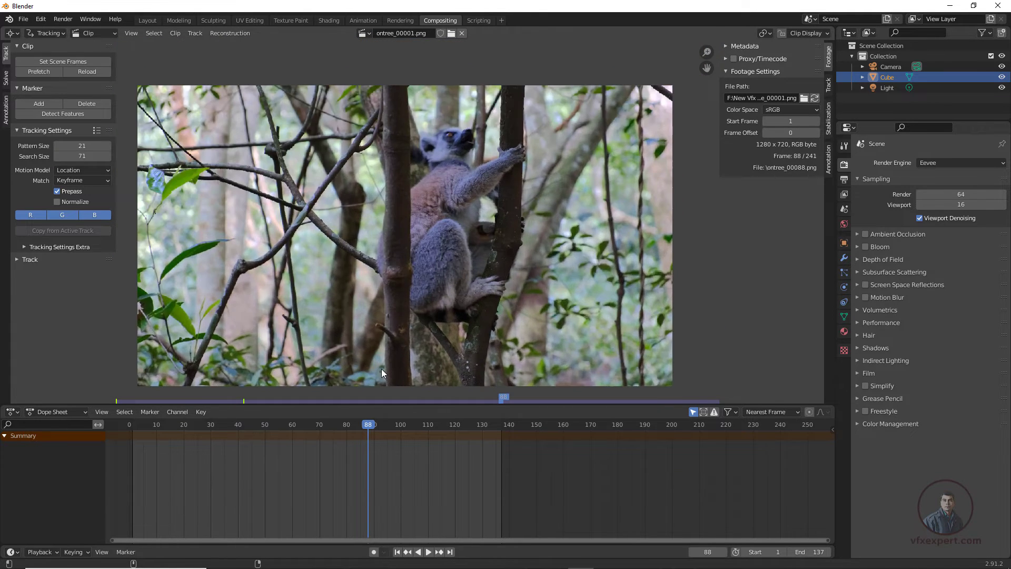
Play the ontree clip from frame 1 to check the camera movement, and return to the first frame.
{"action": "left_click", "coordinate": [397, 551]}
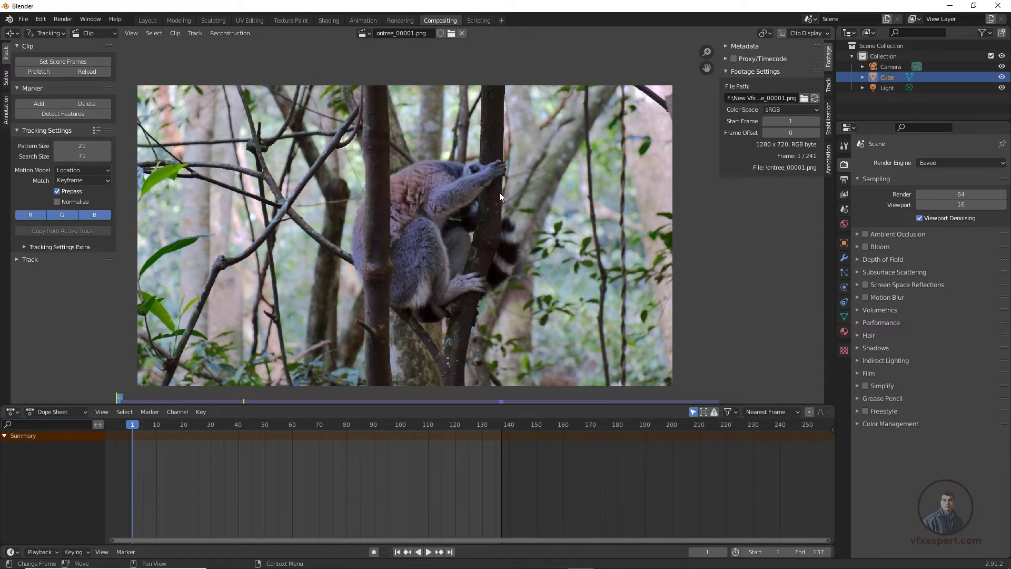
{"action": "key", "text": "space"}
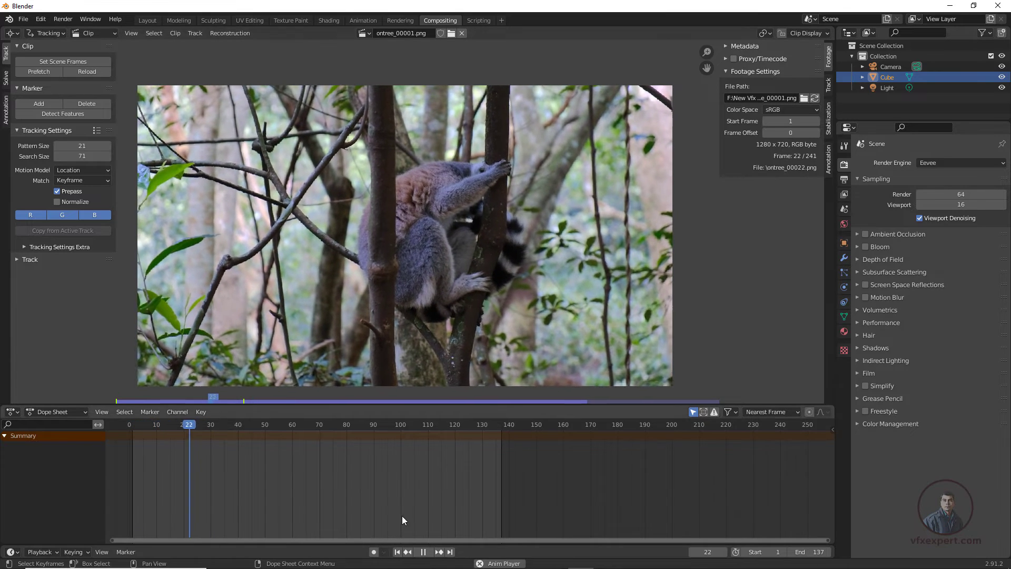
{"action": "left_click", "coordinate": [423, 552]}
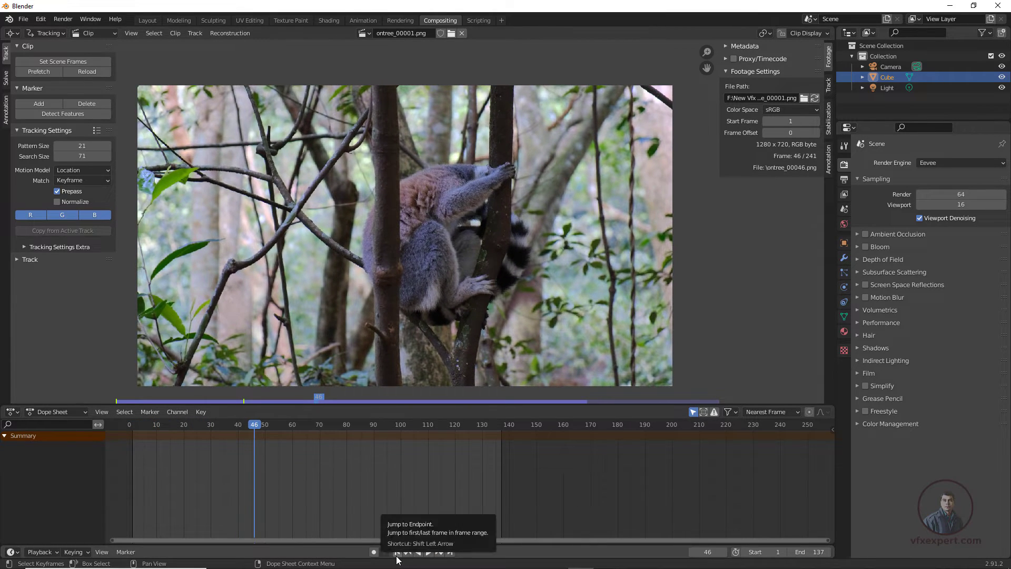
{"action": "left_click", "coordinate": [397, 551]}
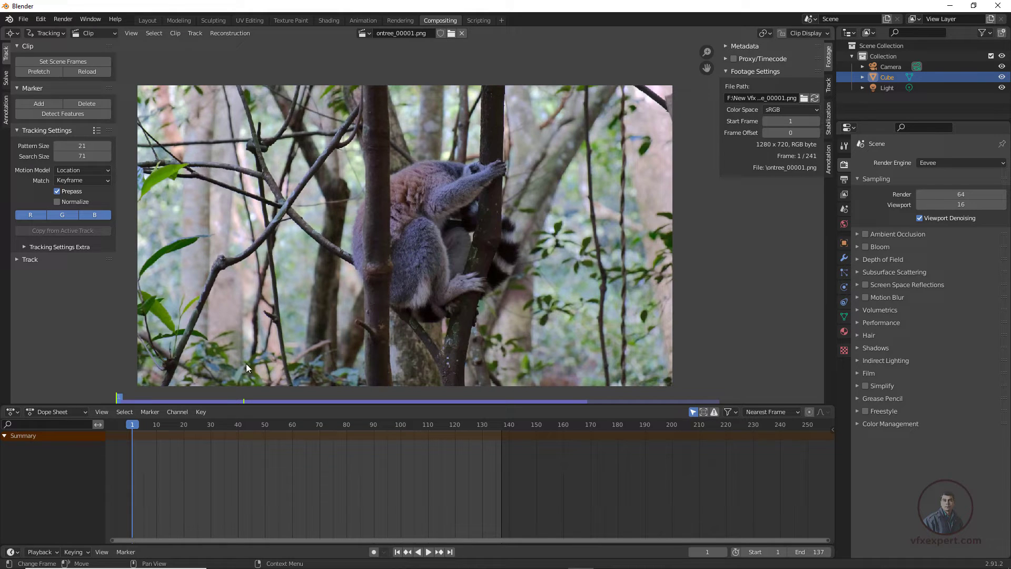
Place a tracking marker on the bend of the left-hand branch at frame 1 and enlarge its pattern and search areas.
{"action": "left_click", "coordinate": [222, 257], "text": "ctrl"}
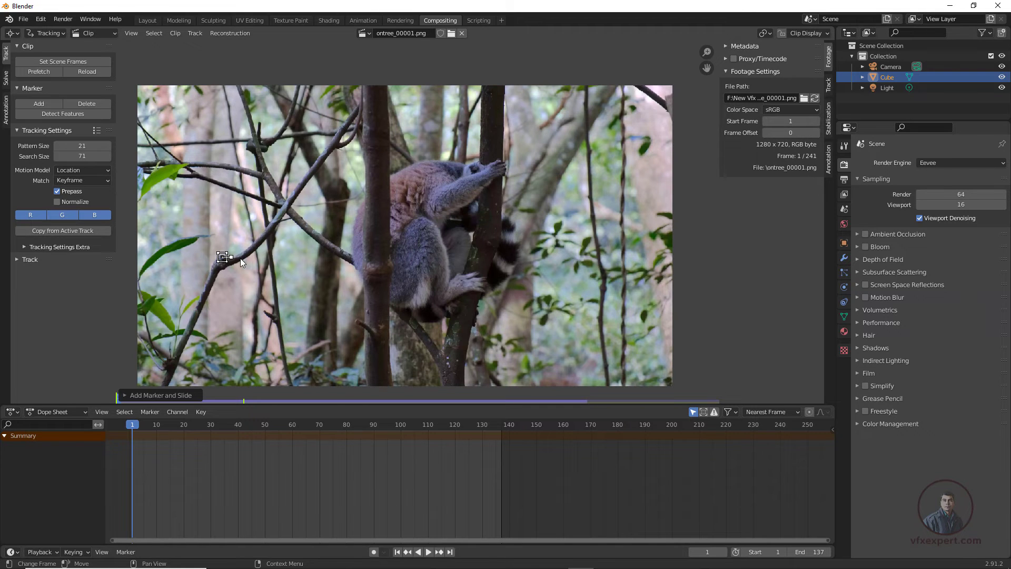
{"action": "key", "text": "s"}
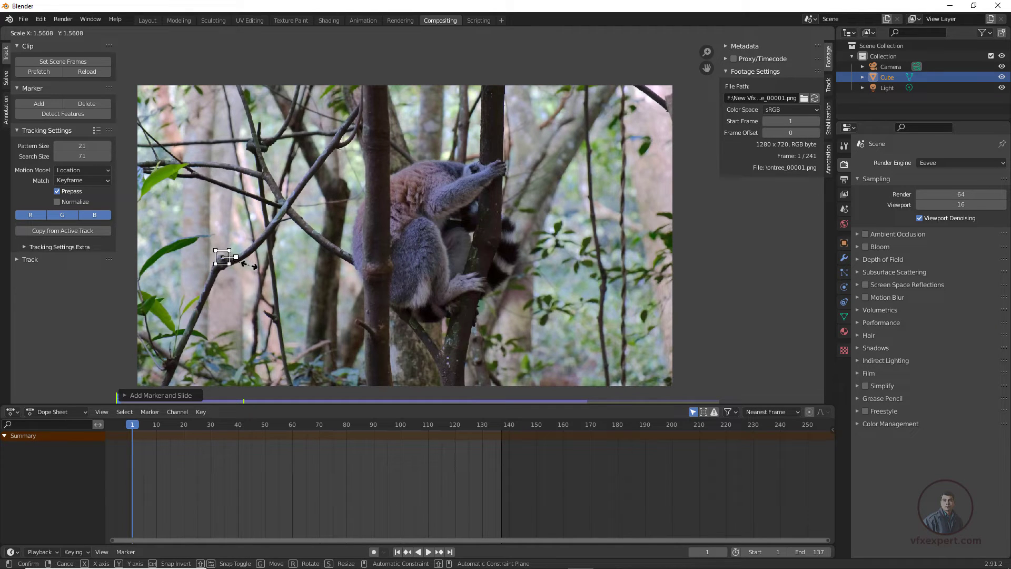
{"action": "left_click", "coordinate": [252, 266]}
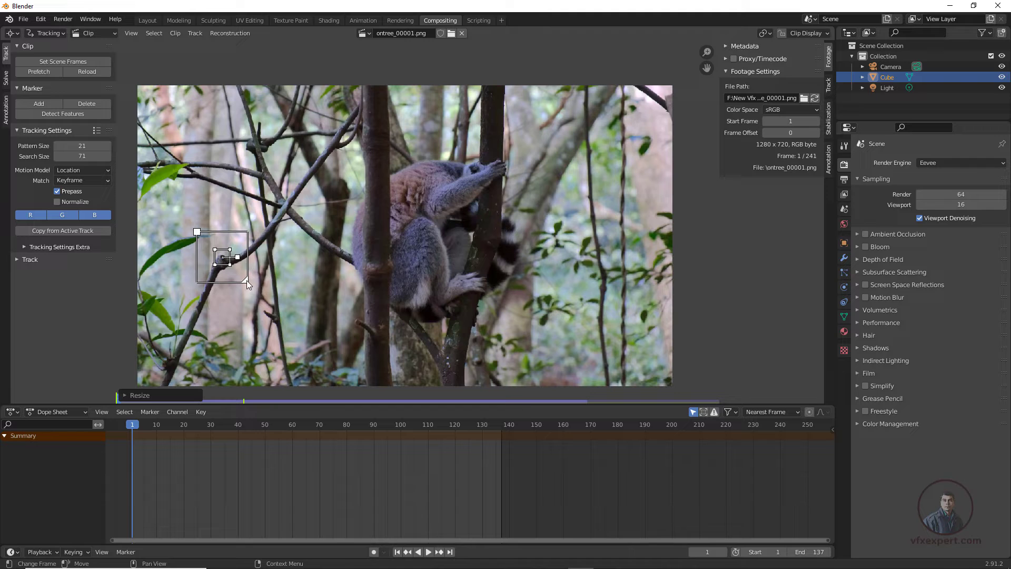
{"action": "key", "text": "s"}
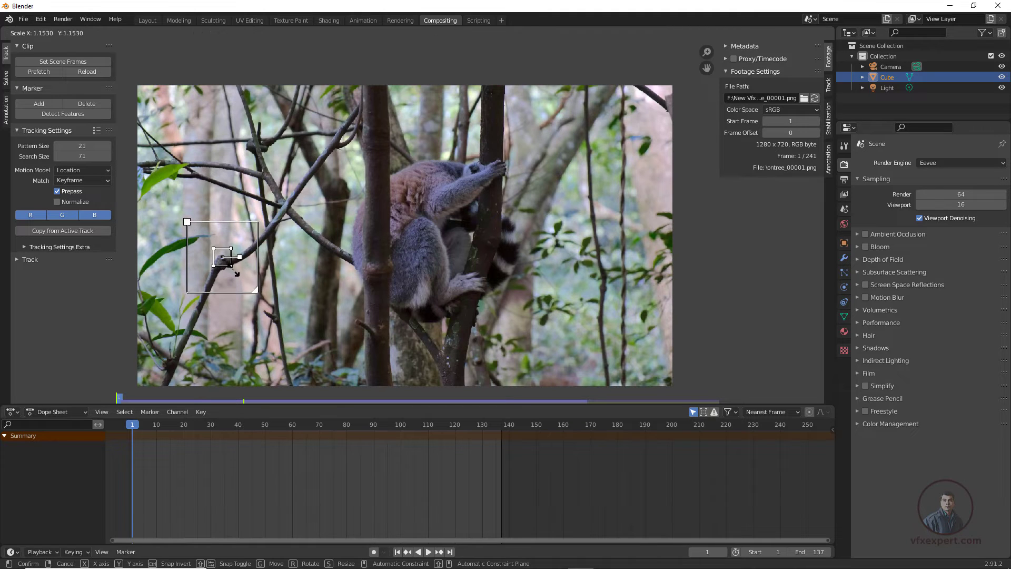
{"action": "left_click", "coordinate": [235, 270]}
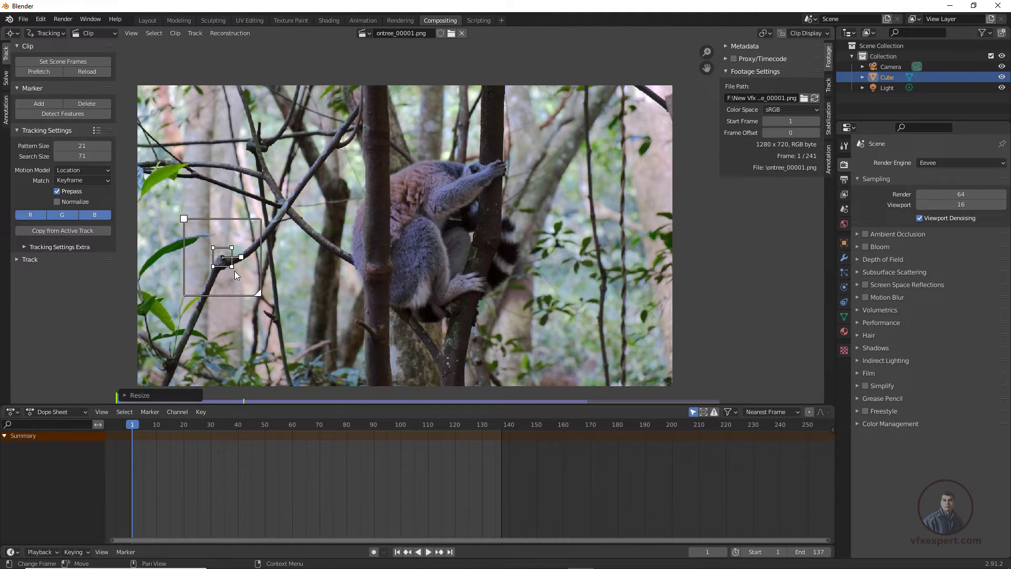
Show the marker's track preview, track the branch marker forward to frame 137 and return to frame 1.
{"action": "left_click", "coordinate": [827, 90]}
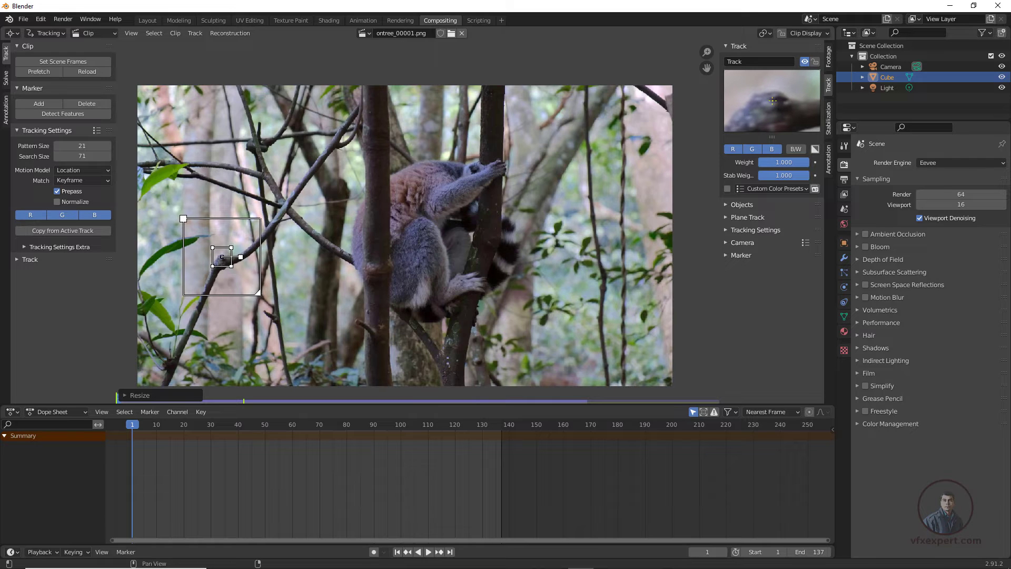
{"action": "left_click", "coordinate": [18, 259]}
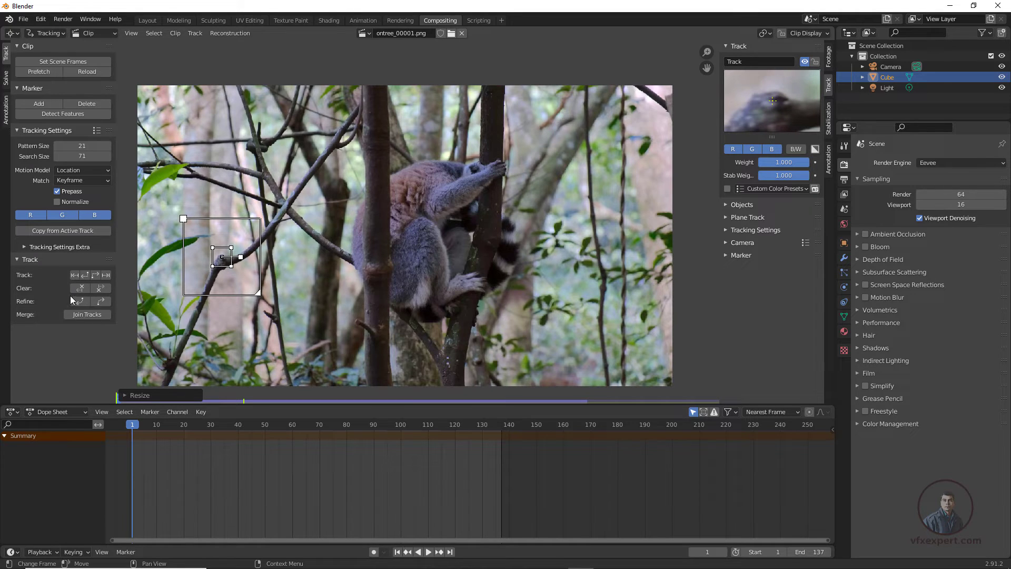
{"action": "left_click", "coordinate": [94, 274]}
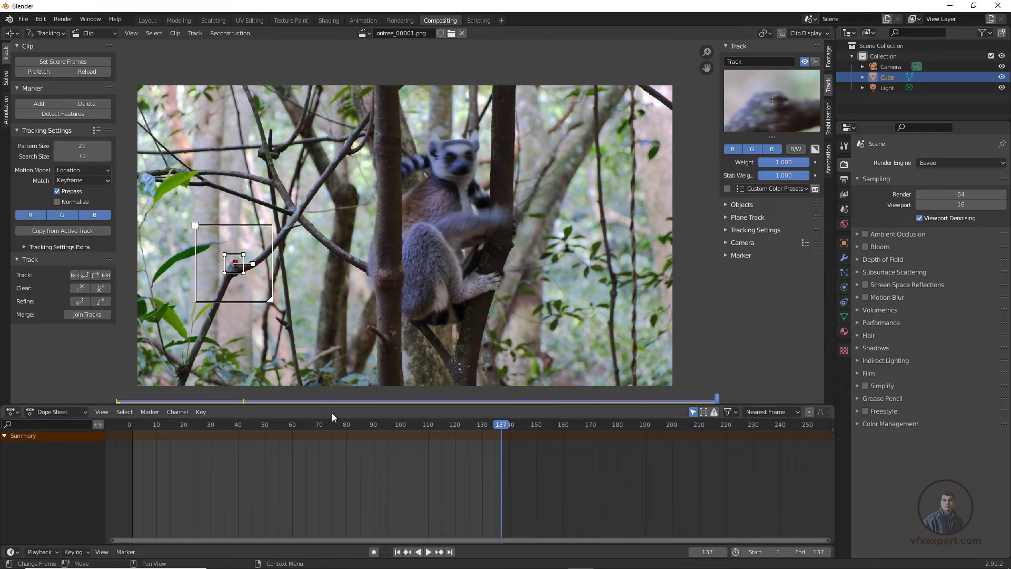
{"action": "left_click", "coordinate": [397, 552]}
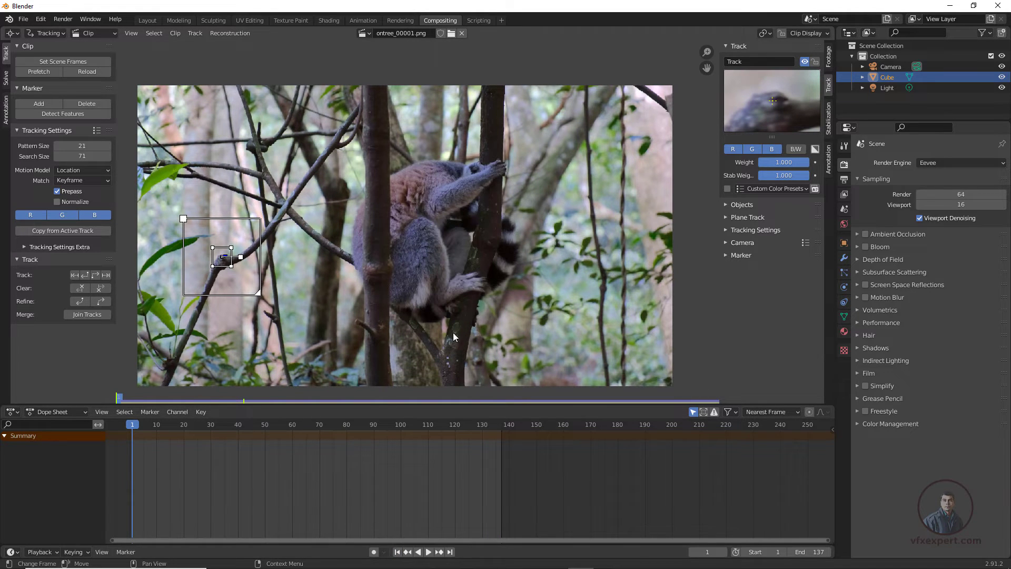
Add a second marker on the tree trunk below the lemur, scale it about 1.4 times, track it forward and return to frame 1.
{"action": "left_click", "coordinate": [381, 328], "text": "ctrl"}
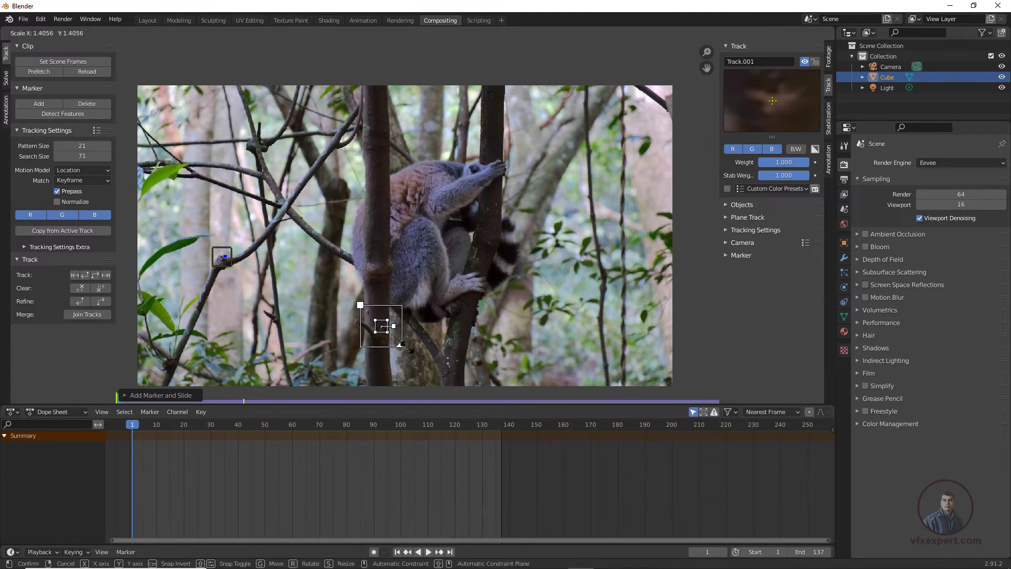
{"action": "key", "text": "shift+Right"}
{"action": "key", "text": "shift+Left"}
Add a third marker on the slanting background trunk at the image's upper right, track it to frame 137 and return to frame 1.
{"action": "left_click", "coordinate": [582, 122], "text": "ctrl"}
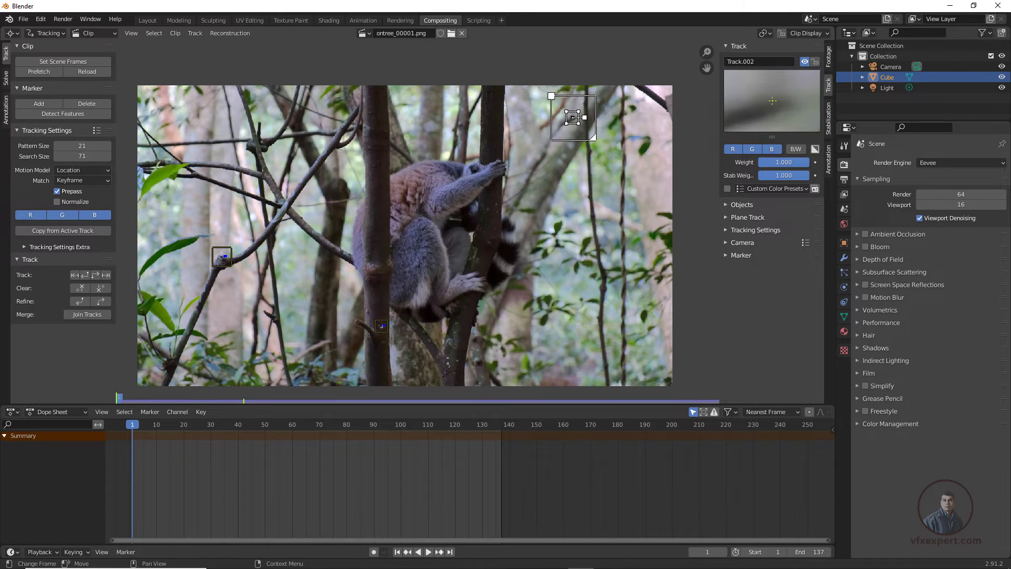
{"action": "key", "text": "shift+Right"}
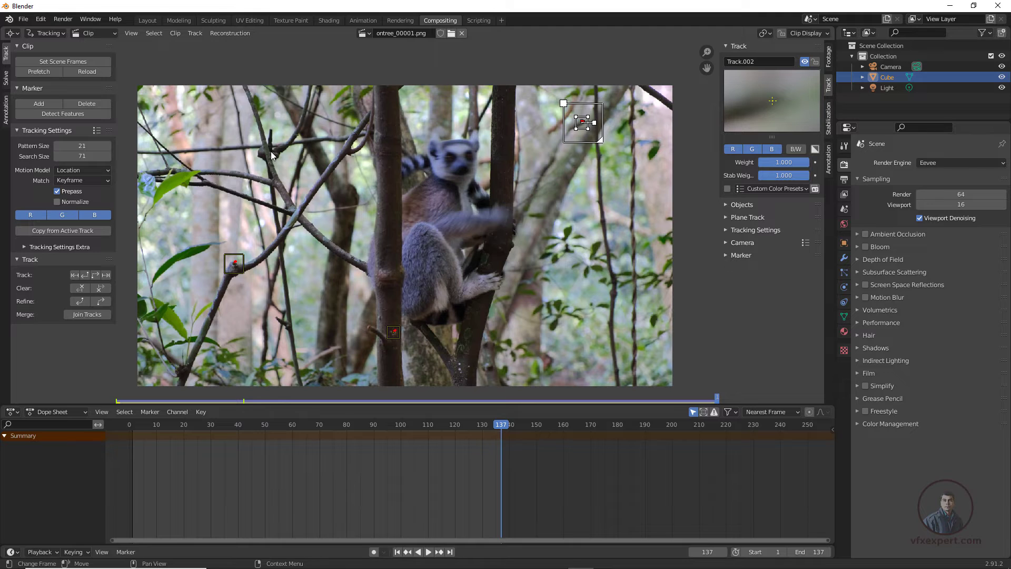
{"action": "left_click", "coordinate": [397, 551]}
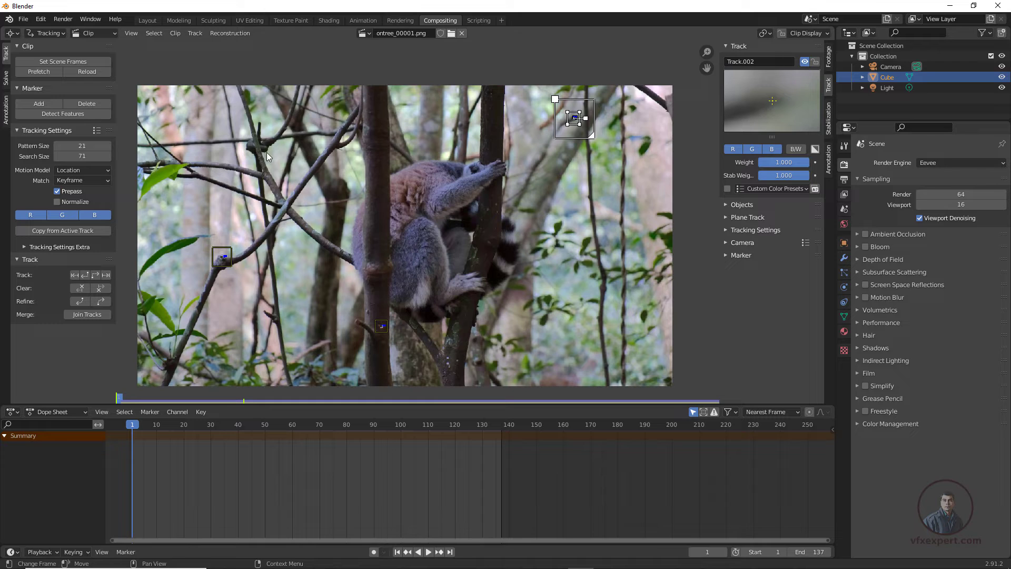
Add a fourth marker on the branch knot at the image's upper left, enlarge it about 1.2 times and track it forward.
{"action": "left_click_drag", "start_coordinate": [267, 153], "coordinate": [258, 146], "text": "ctrl"}
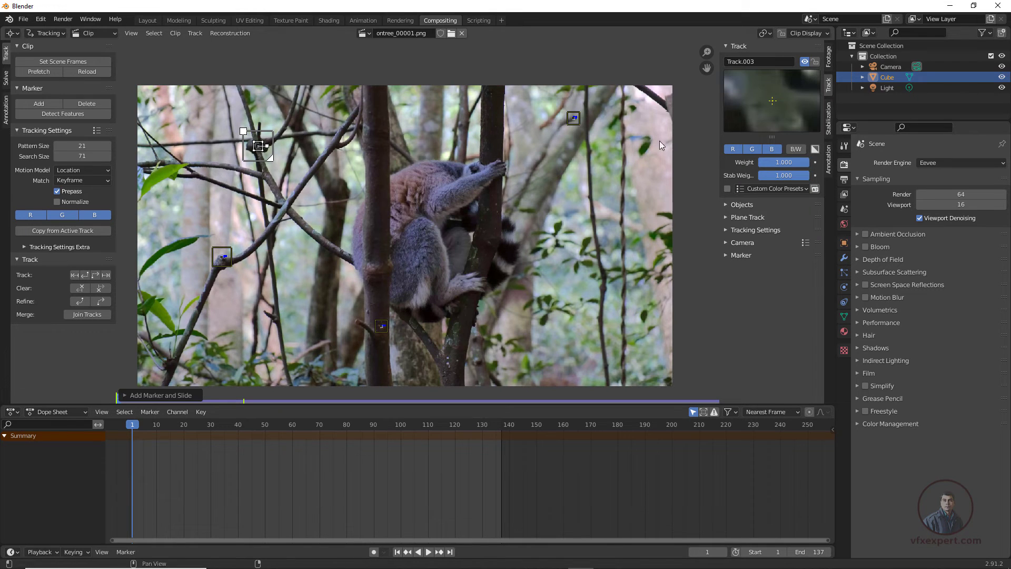
{"action": "key", "text": "s"}
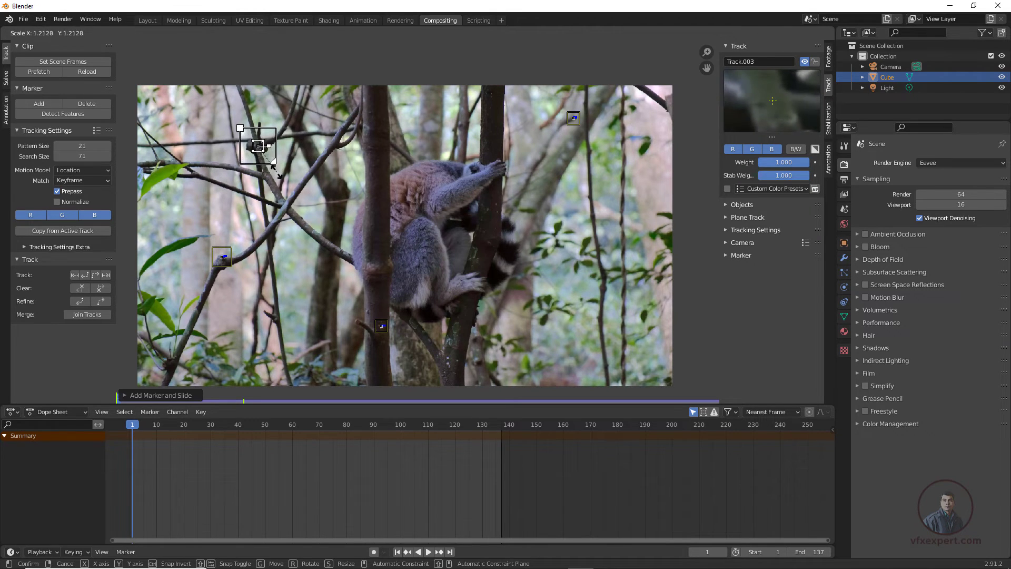
{"action": "left_click", "coordinate": [280, 175]}
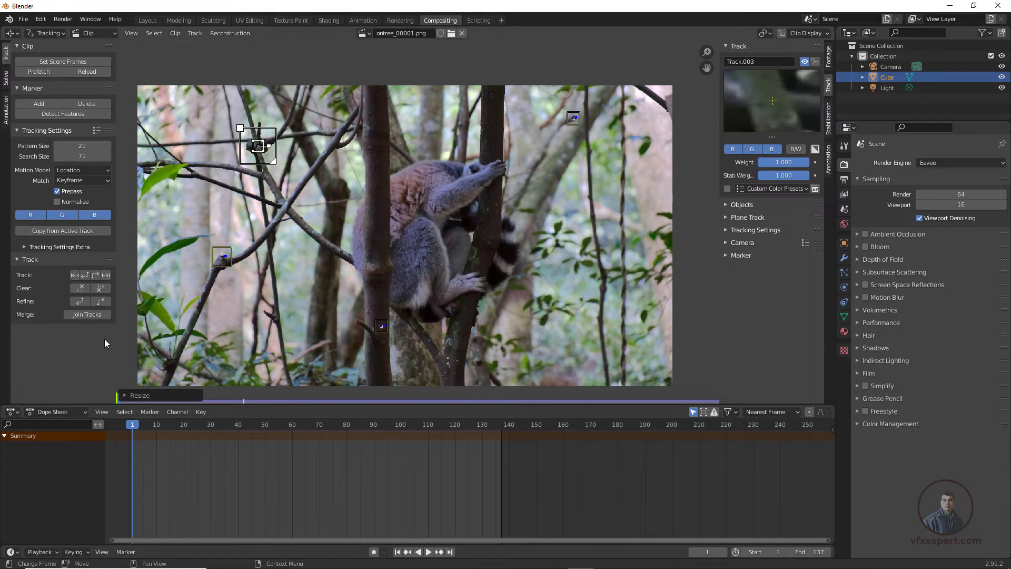
{"action": "left_click", "coordinate": [93, 275]}
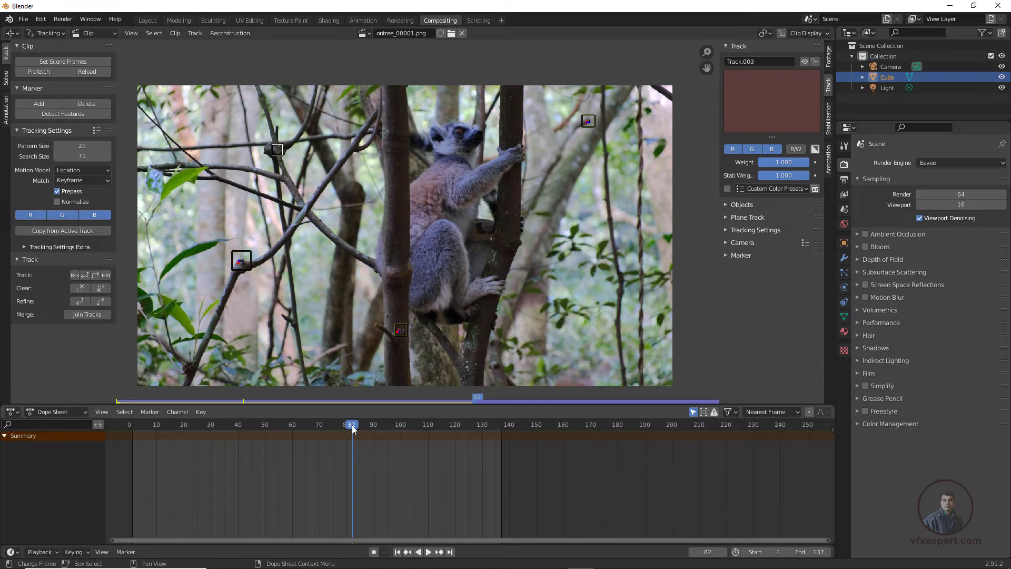
Clear the knot marker's track after frame 79, enlarge the marker about 1.4 times and track it forward to frame 137.
{"action": "left_click_drag", "start_coordinate": [352, 429], "coordinate": [343, 454]}
{"action": "scroll", "coordinate": [244, 147], "scroll_direction": "up", "scroll_amount": 2}
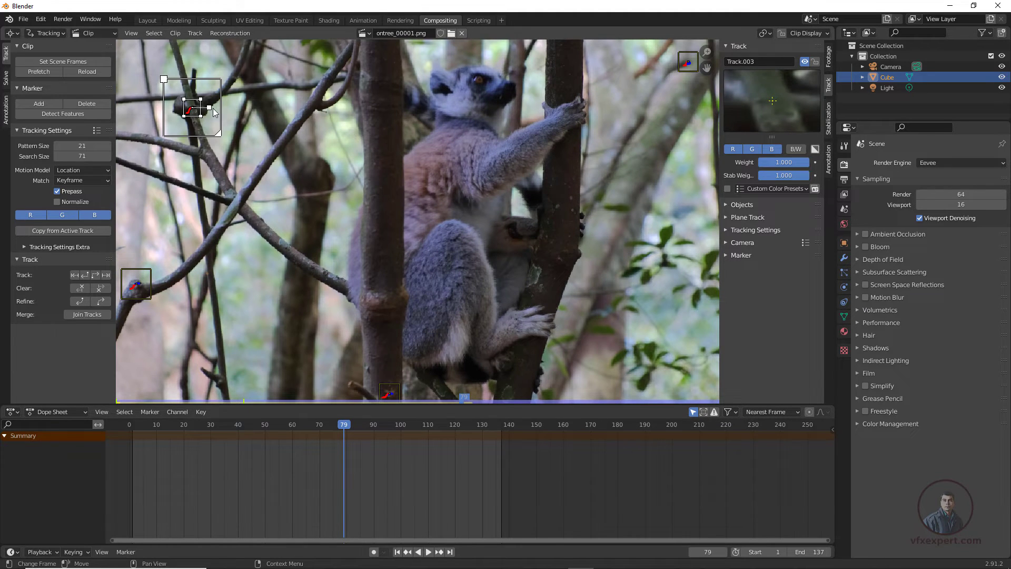
{"action": "left_click", "coordinate": [101, 288]}
{"action": "key", "text": "g"}
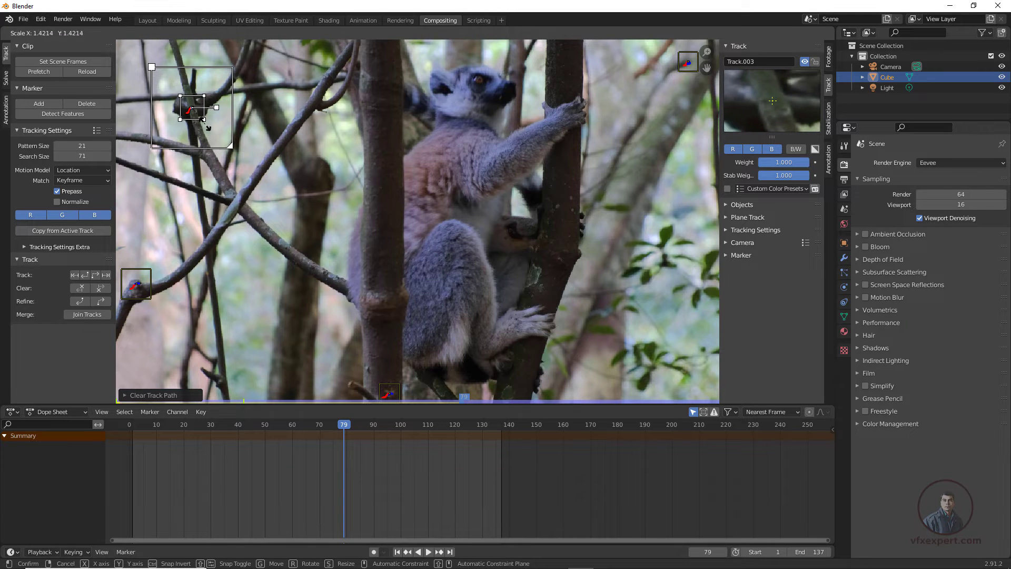
{"action": "left_click", "coordinate": [207, 127]}
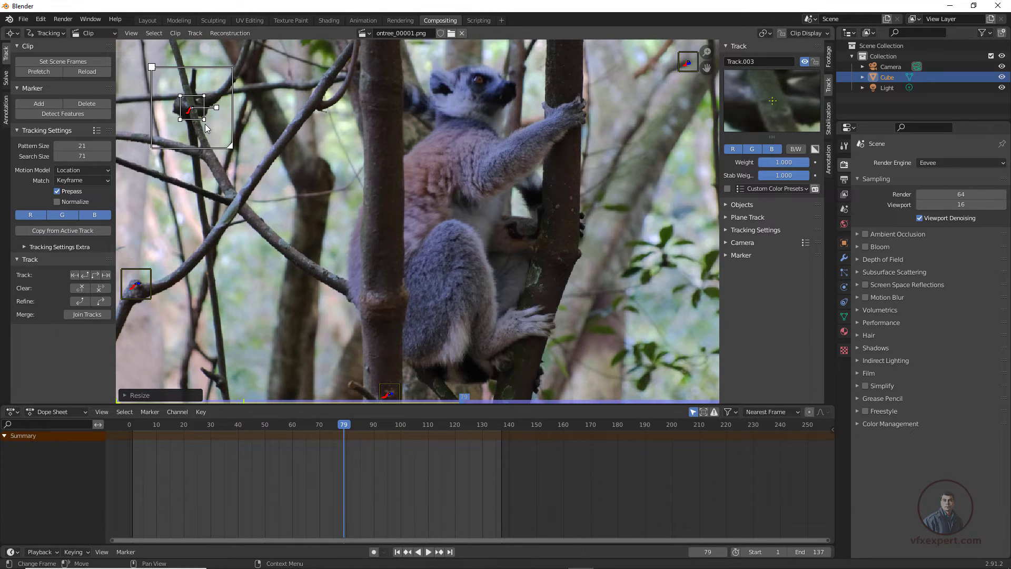
{"action": "left_click", "coordinate": [99, 276]}
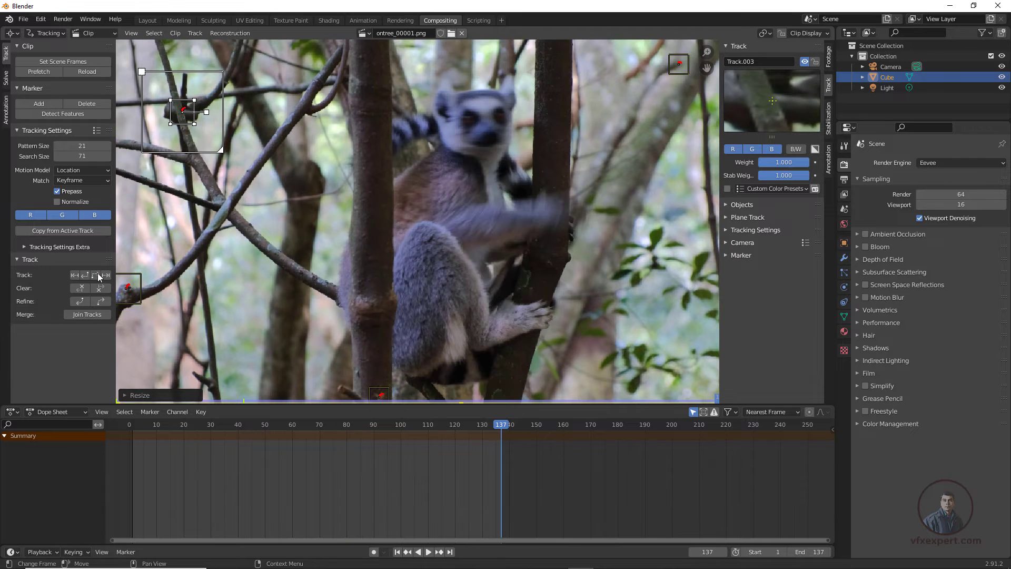
Scrub back to frame 40 to check all four tracks over the whole image, and return to frame 1.
{"action": "left_click_drag", "start_coordinate": [501, 431], "coordinate": [238, 431]}
{"action": "key", "text": "Home"}
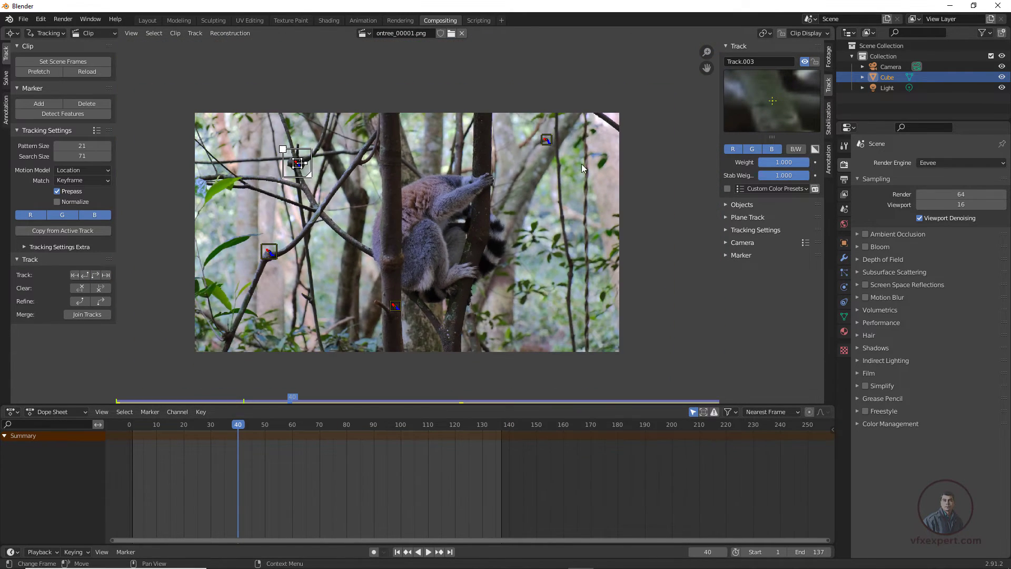
{"action": "left_click", "coordinate": [397, 551]}
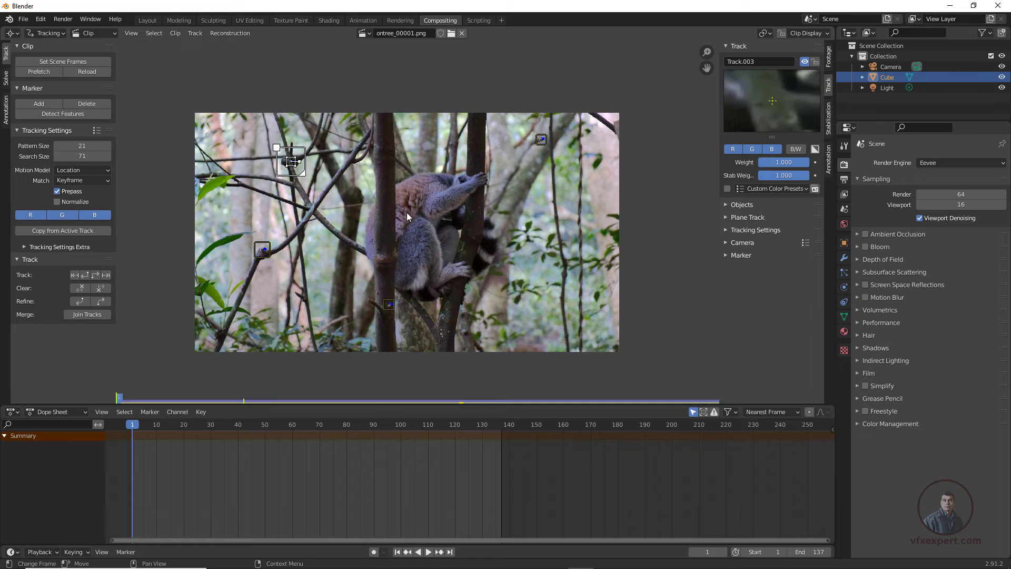
Select all four tracked markers in the lemur clip and create a plane track from them.
{"action": "key", "text": "a"}
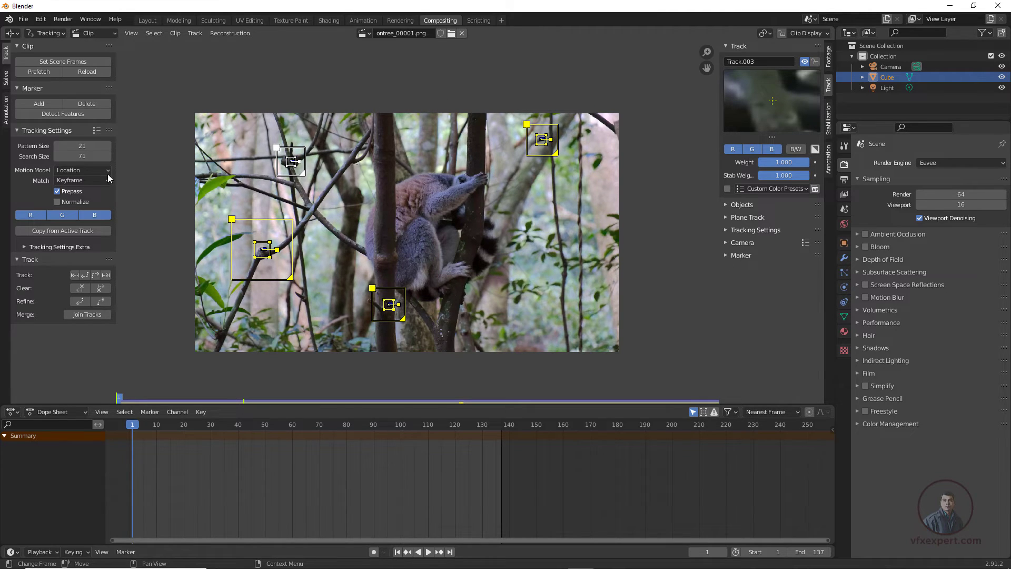
{"action": "left_click", "coordinate": [6, 79]}
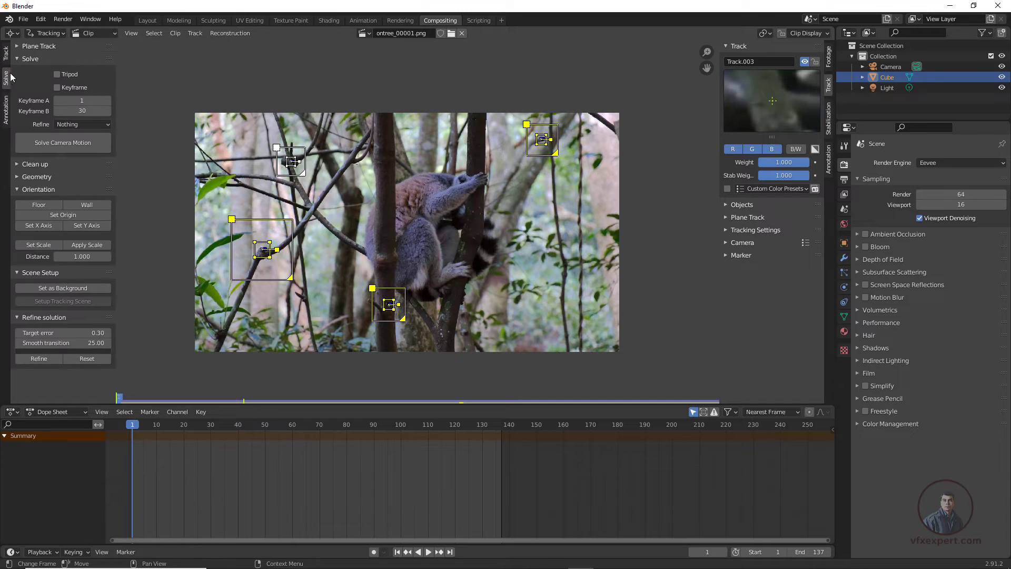
{"action": "left_click", "coordinate": [29, 47]}
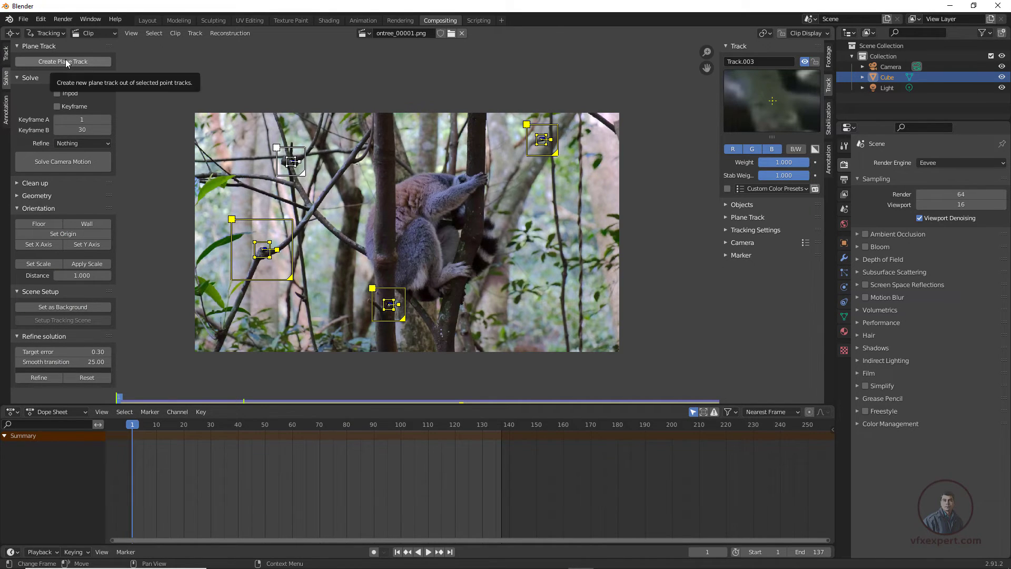
{"action": "left_click", "coordinate": [66, 62]}
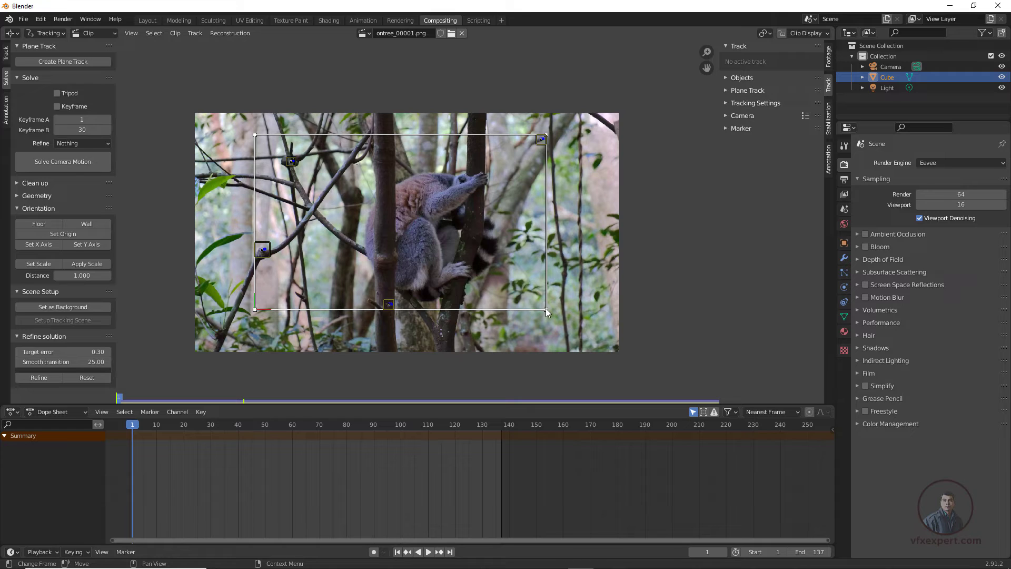
Reshape the plane track by moving its two lower corners outward and down, and its upper-left corner inward above the knot marker.
{"action": "left_click_drag", "start_coordinate": [546, 312], "coordinate": [453, 344]}
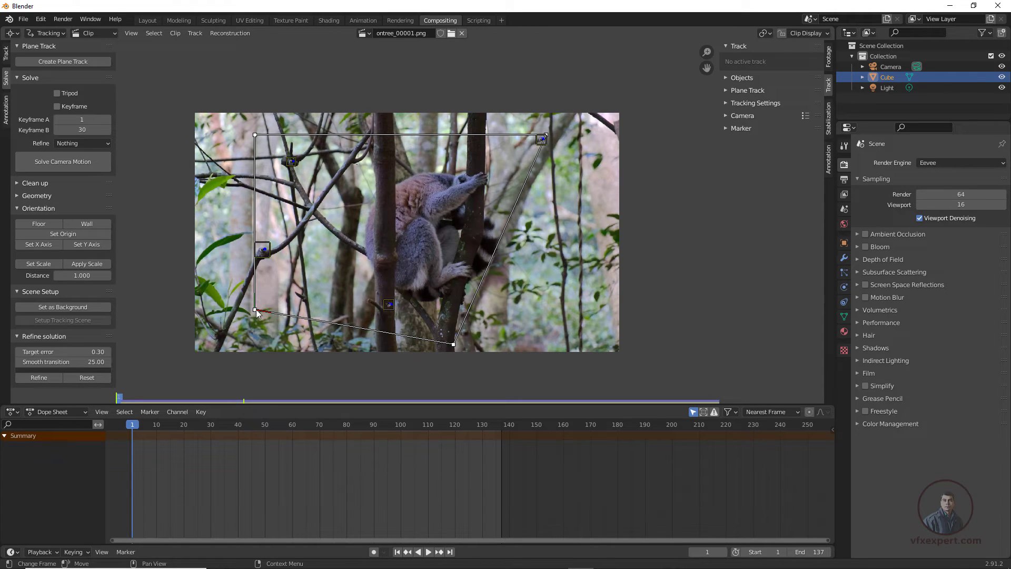
{"action": "left_click_drag", "start_coordinate": [255, 310], "coordinate": [220, 332]}
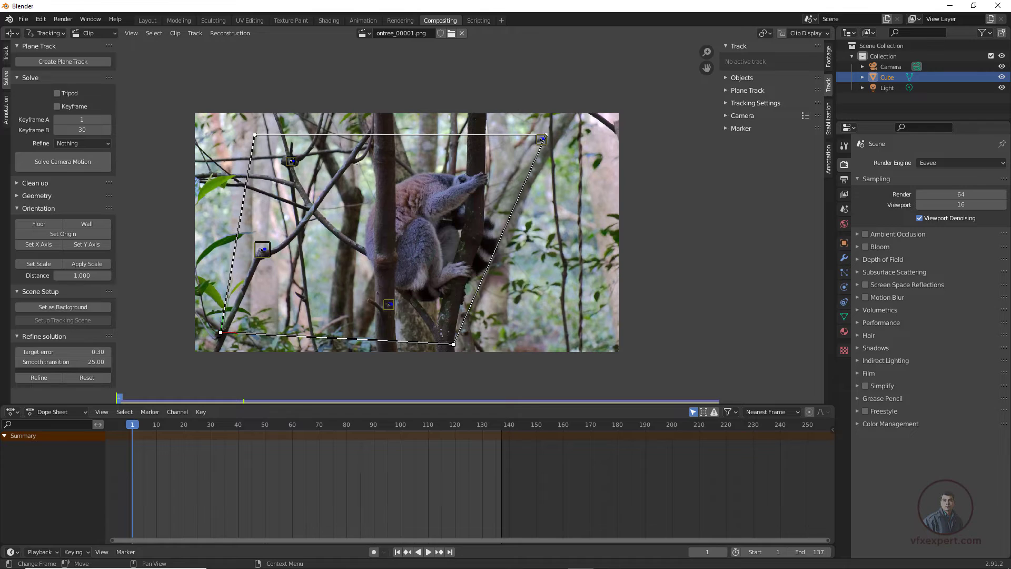
{"action": "left_click_drag", "start_coordinate": [255, 135], "coordinate": [283, 134]}
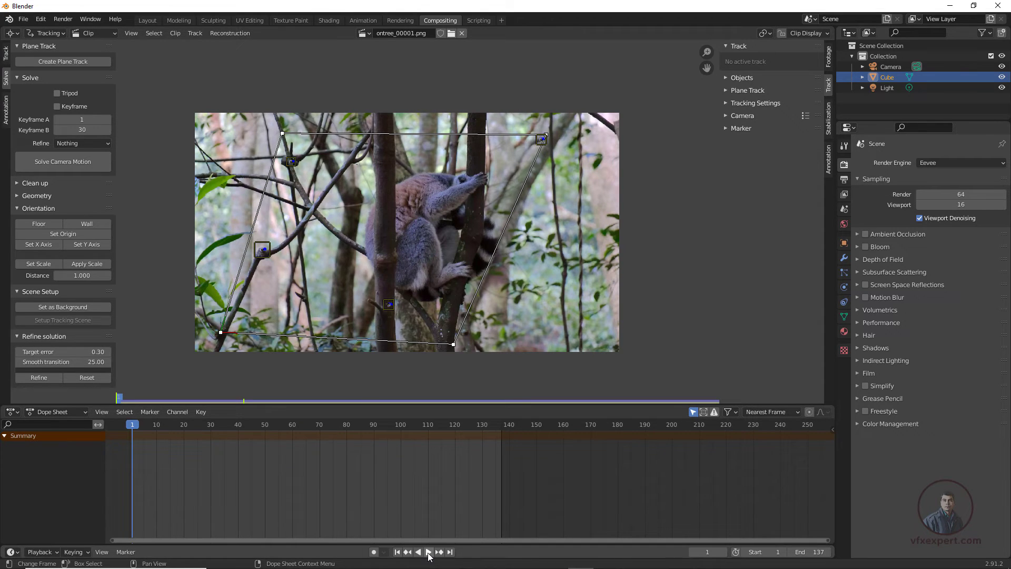
Play the clip to check how the plane track follows the footage, and return to frame 1.
{"action": "left_click", "coordinate": [428, 552]}
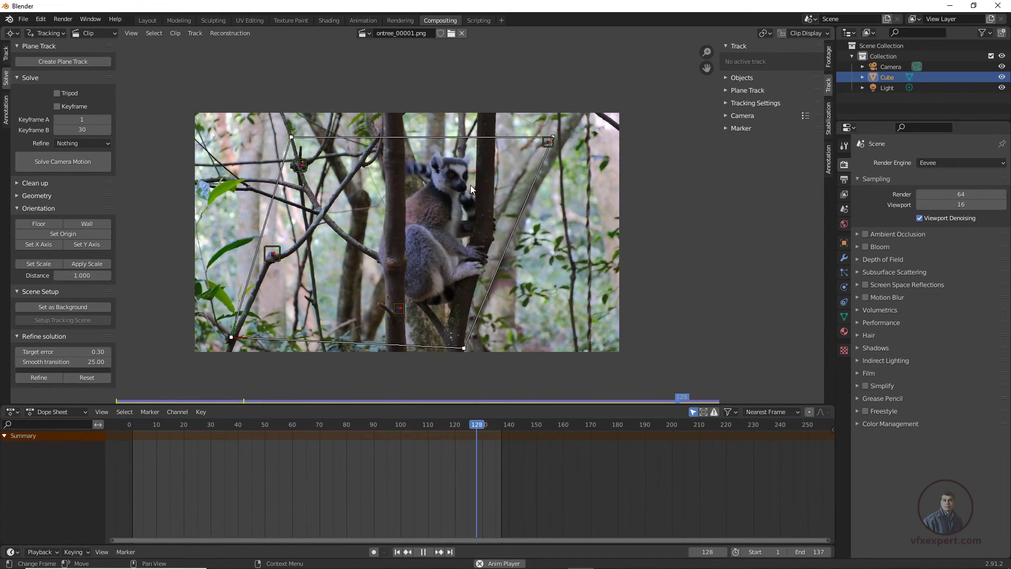
{"action": "left_click", "coordinate": [423, 552]}
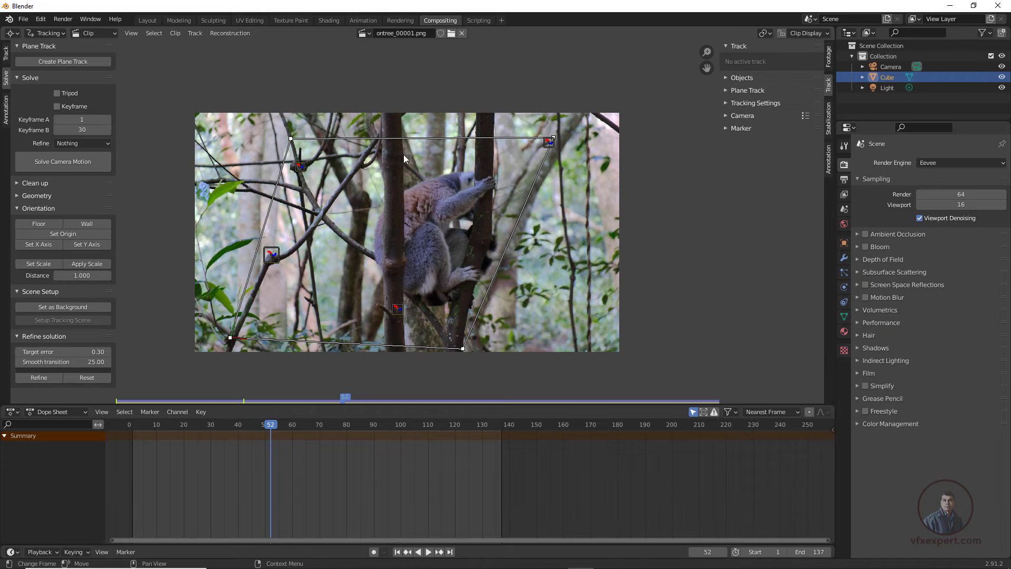
{"action": "left_click", "coordinate": [397, 552]}
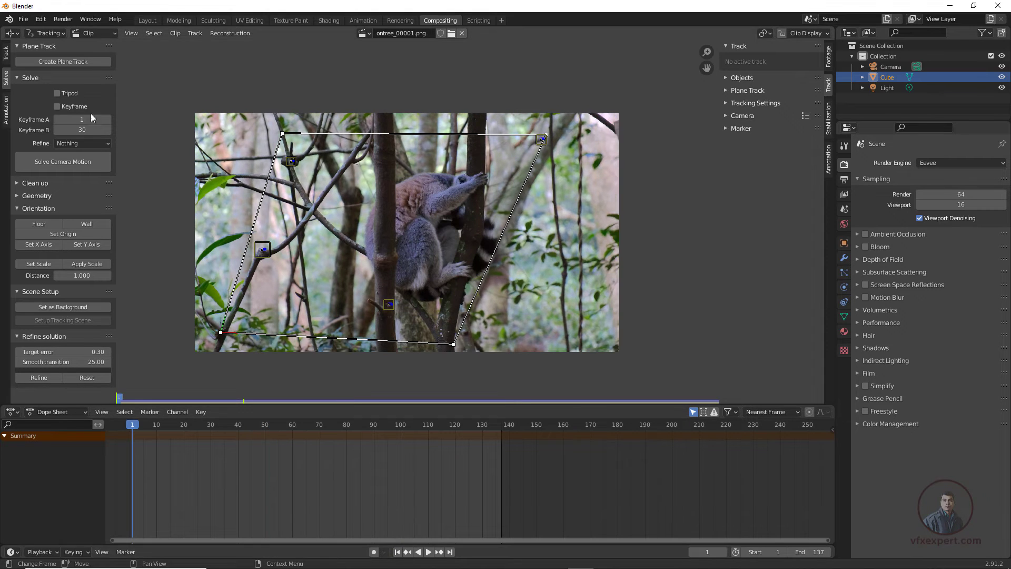
Switch from the movie clip editor to the Compositor and add a Movie Clip node in the empty area beside the existing tablet nodes.
{"action": "left_click", "coordinate": [11, 32]}
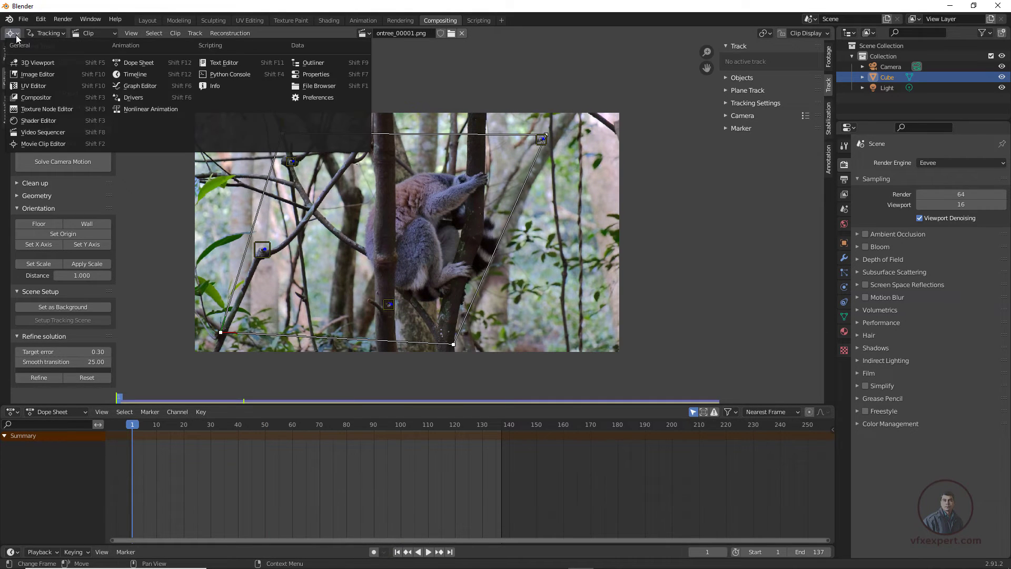
{"action": "left_click", "coordinate": [44, 99]}
{"action": "scroll", "coordinate": [411, 208], "scroll_direction": "down", "scroll_amount": 2}
{"action": "middle_click_drag", "start_coordinate": [91, 228], "coordinate": [301, 221]}
{"action": "scroll", "coordinate": [301, 220], "scroll_direction": "down", "scroll_amount": 2}
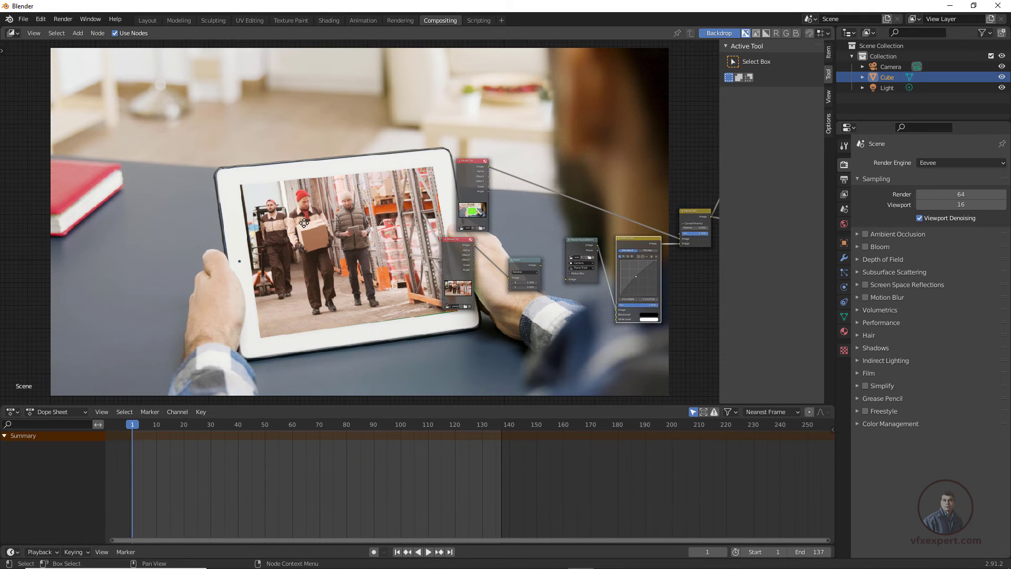
{"action": "left_click", "coordinate": [78, 32]}
{"action": "mouse_move", "coordinate": [92, 65]}
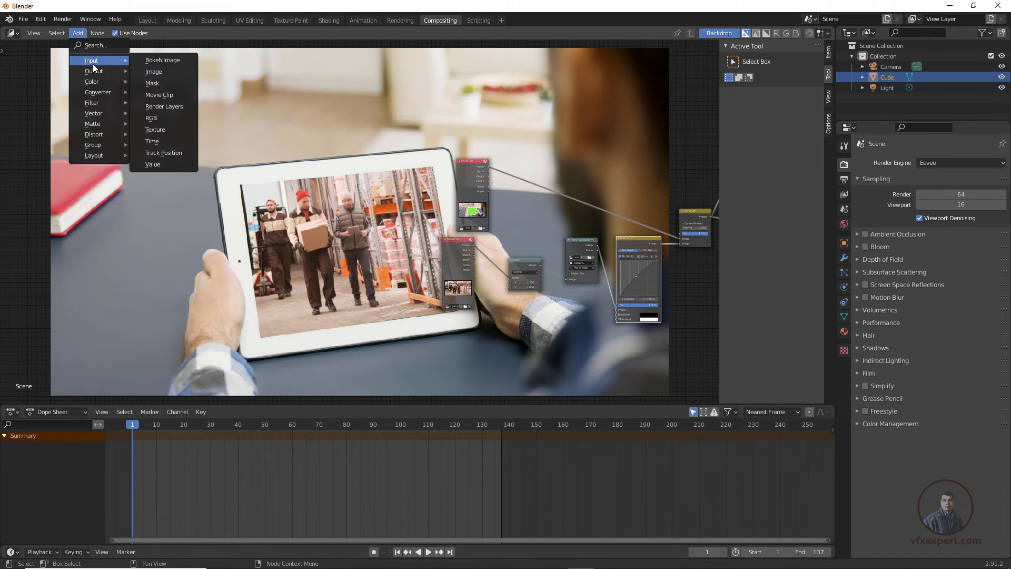
{"action": "left_click", "coordinate": [167, 96]}
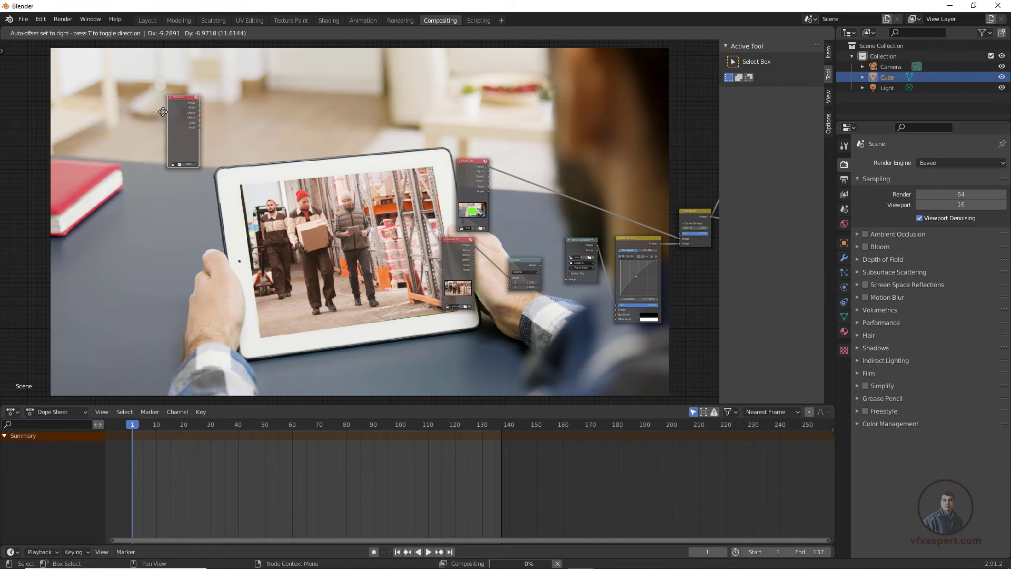
{"action": "middle_click_drag", "start_coordinate": [199, 247], "coordinate": [298, 248]}
{"action": "scroll", "coordinate": [299, 248], "scroll_direction": "up", "scroll_amount": 2}
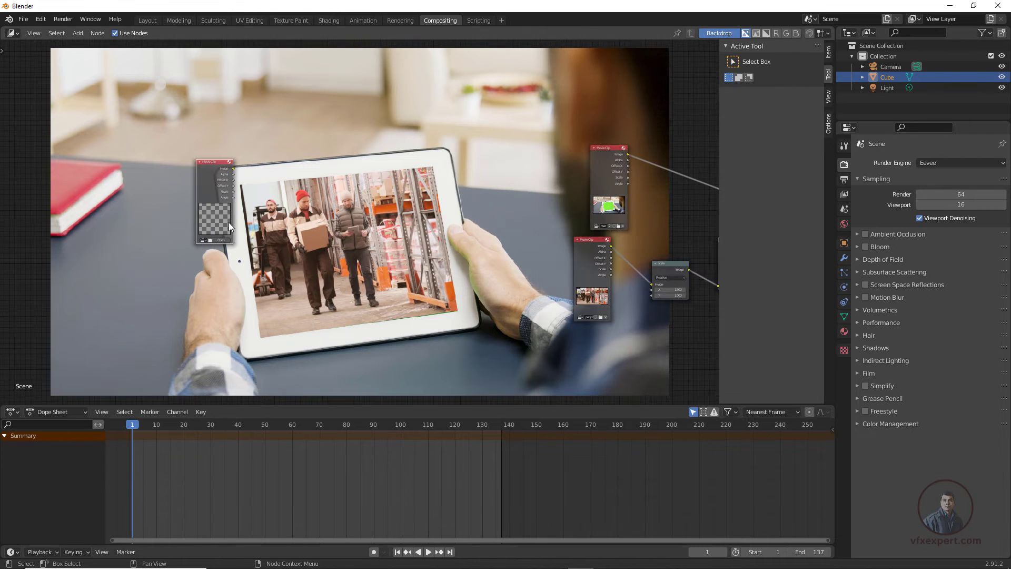
{"action": "scroll", "coordinate": [209, 271], "scroll_direction": "up", "scroll_amount": 1}
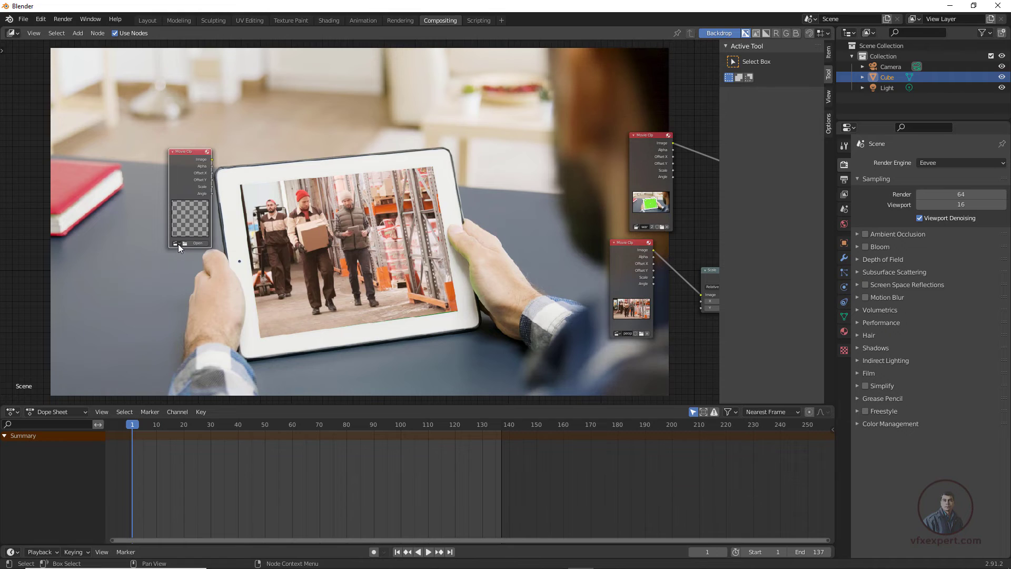
Assign the ontree_00001.png clip to the new Movie Clip node and show it in the backdrop through the Viewer.
{"action": "left_click", "coordinate": [178, 244]}
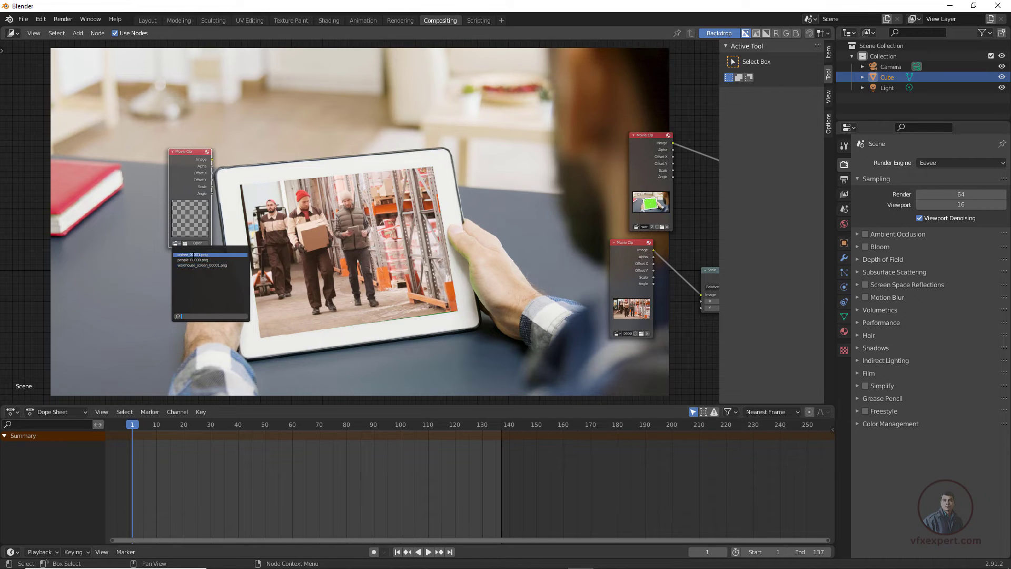
{"action": "left_click", "coordinate": [194, 254]}
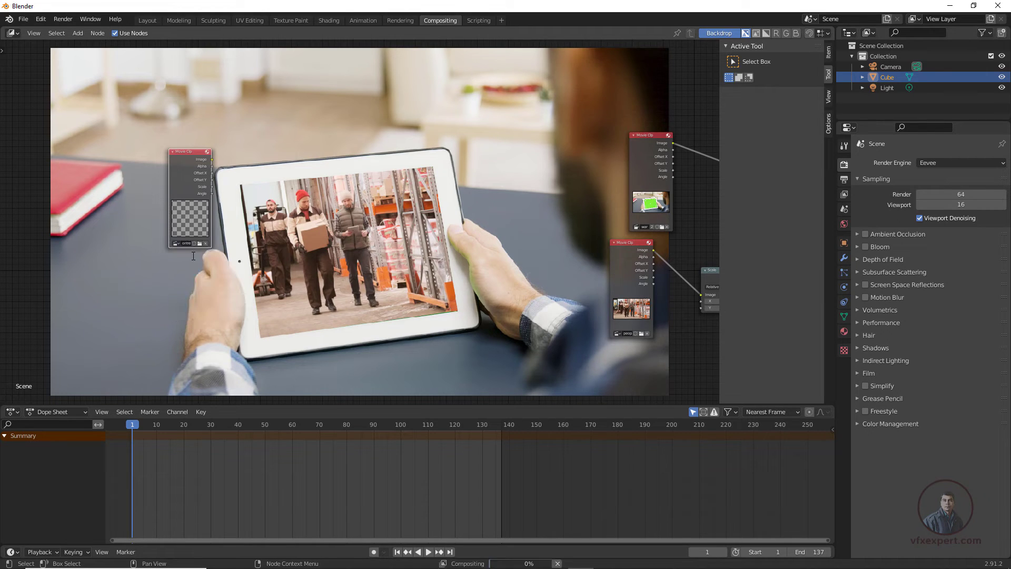
{"action": "left_click", "coordinate": [185, 177], "text": "ctrl+shift"}
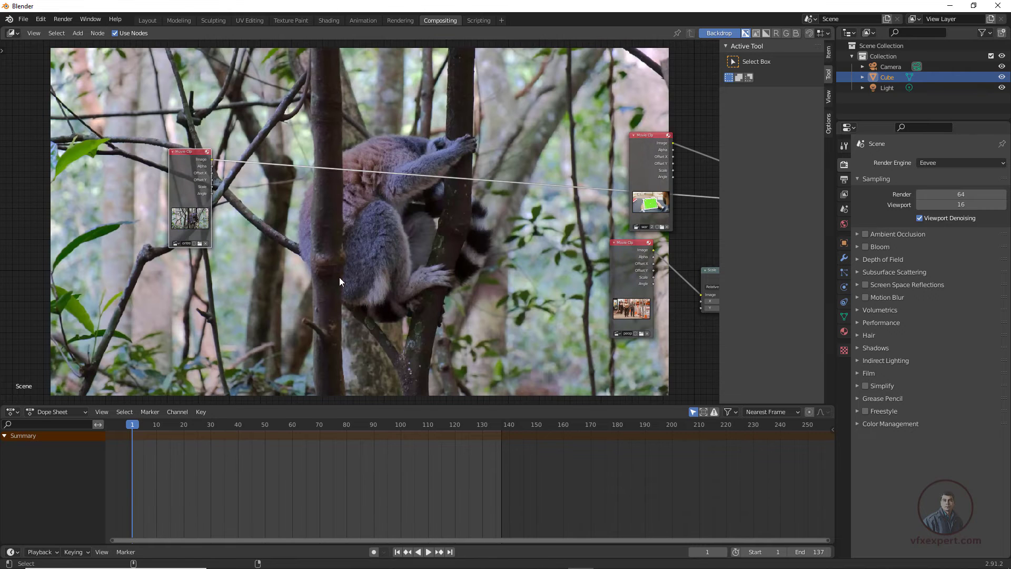
Move the Viewer node away from the tablet node setup and place it just right of the lemur Movie Clip node.
{"action": "key", "text": "Home"}
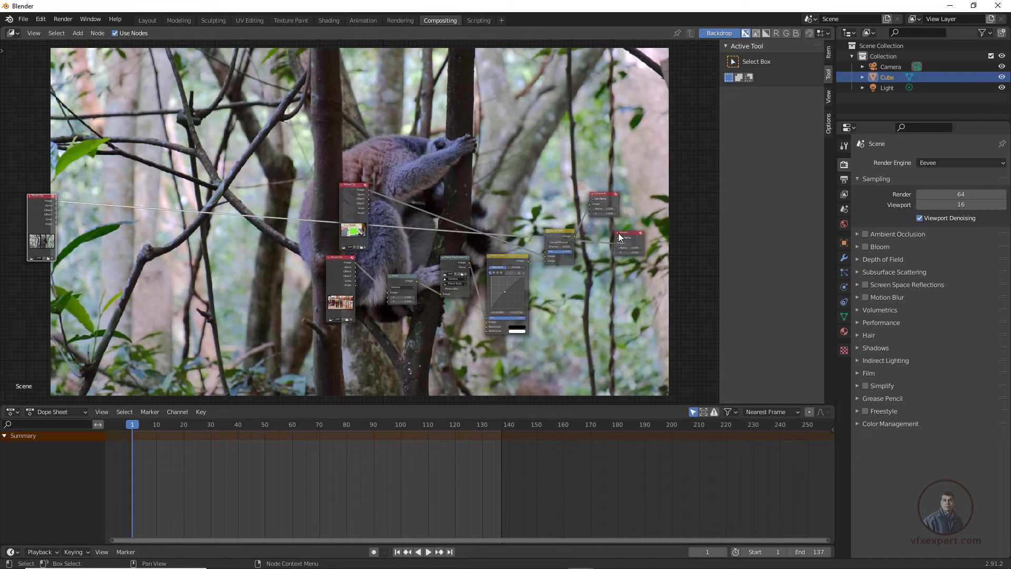
{"action": "left_click_drag", "start_coordinate": [622, 233], "coordinate": [114, 200]}
{"action": "middle_click_drag", "start_coordinate": [274, 212], "coordinate": [522, 200]}
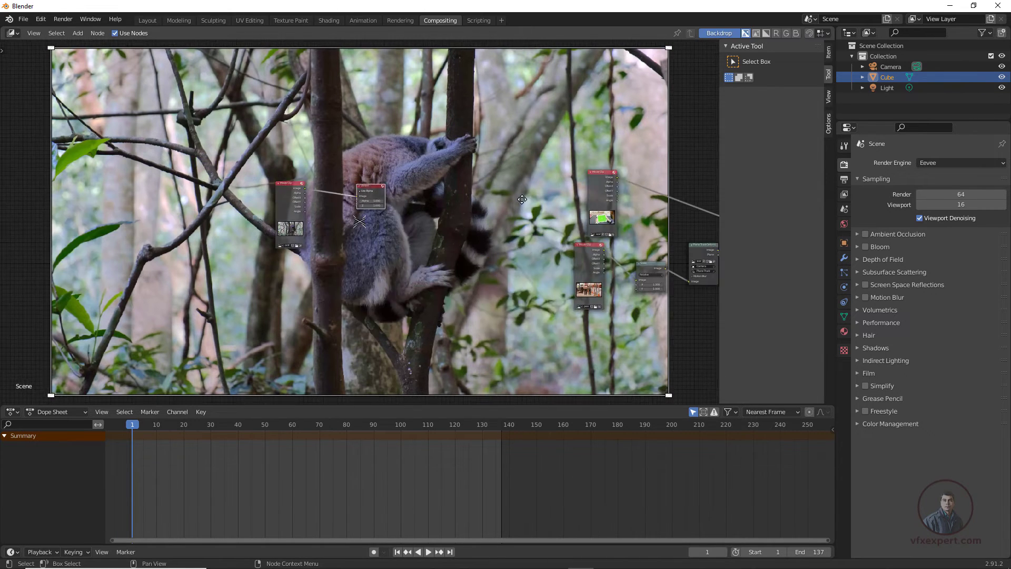
{"action": "scroll", "coordinate": [351, 191], "scroll_direction": "up", "scroll_amount": 3}
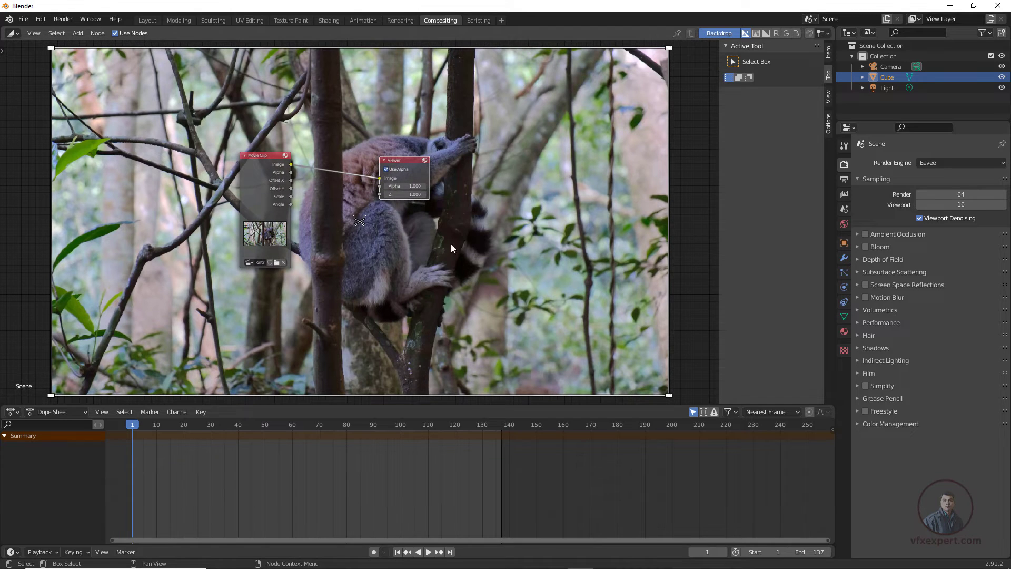
{"action": "scroll", "coordinate": [462, 245], "scroll_direction": "up", "scroll_amount": 1}
{"action": "left_click_drag", "start_coordinate": [356, 156], "coordinate": [387, 145]}
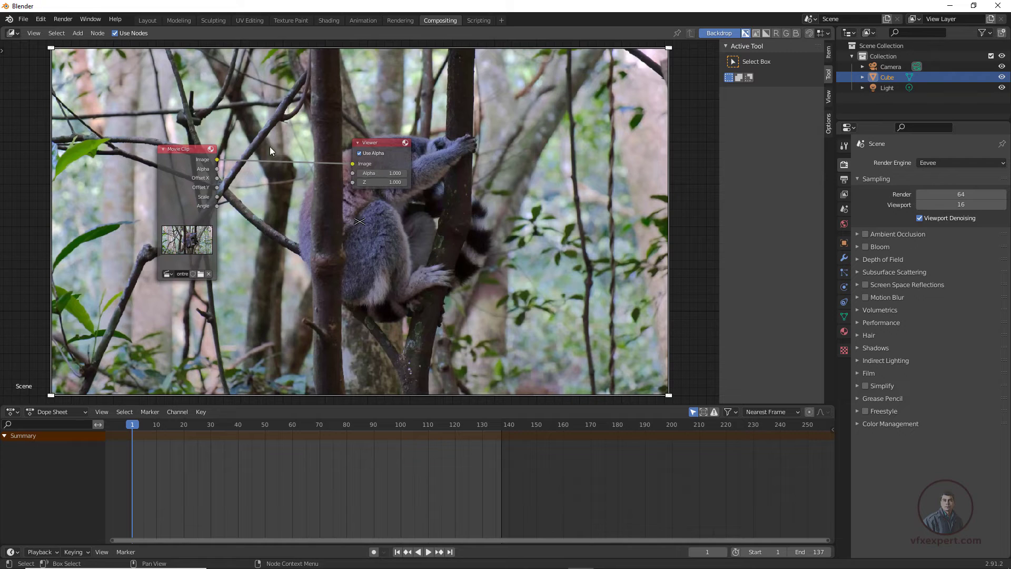
Add an Image node below the lemur clip node and load net.png into it.
{"action": "left_click", "coordinate": [78, 32]}
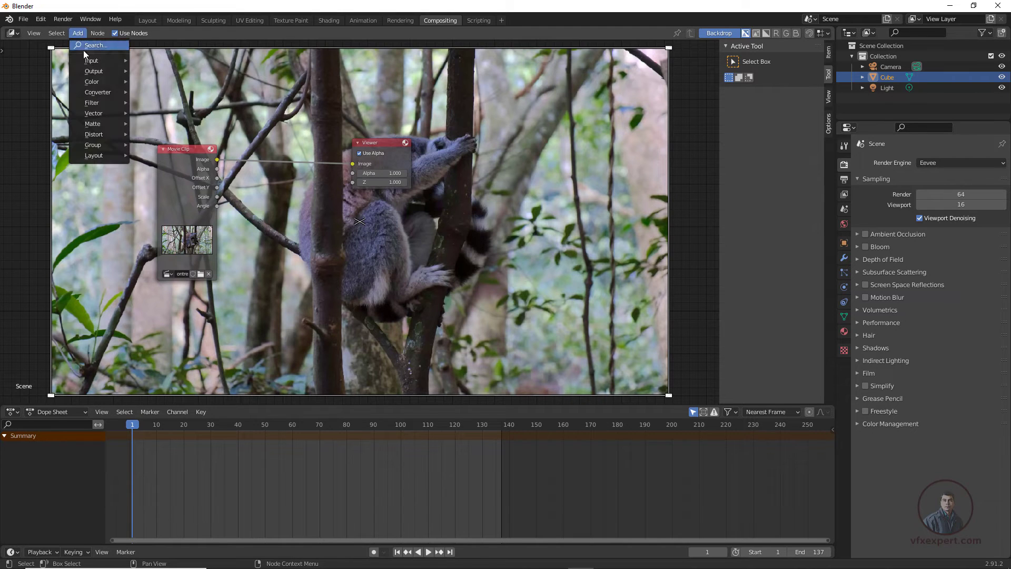
{"action": "mouse_move", "coordinate": [89, 61]}
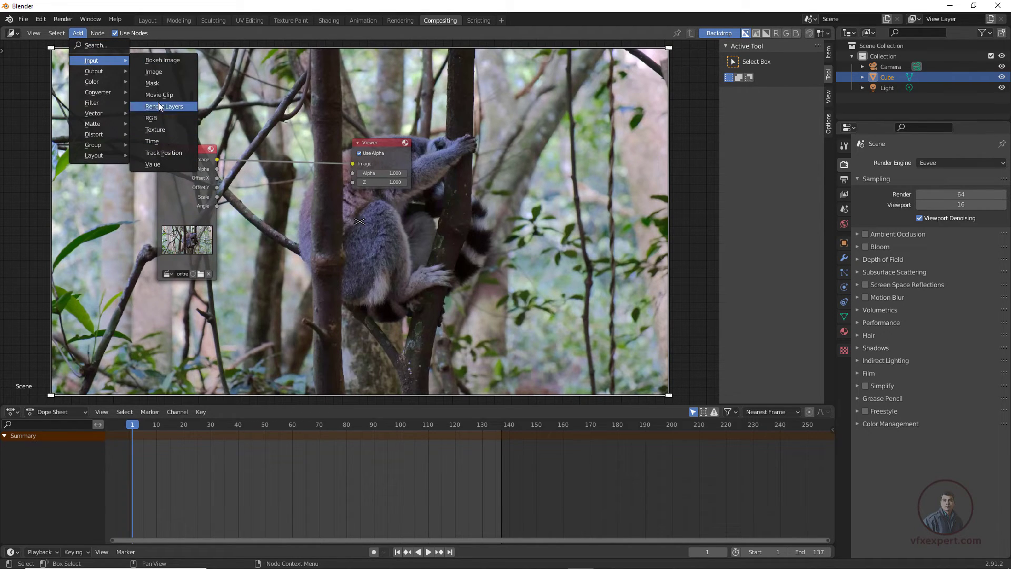
{"action": "left_click", "coordinate": [152, 72]}
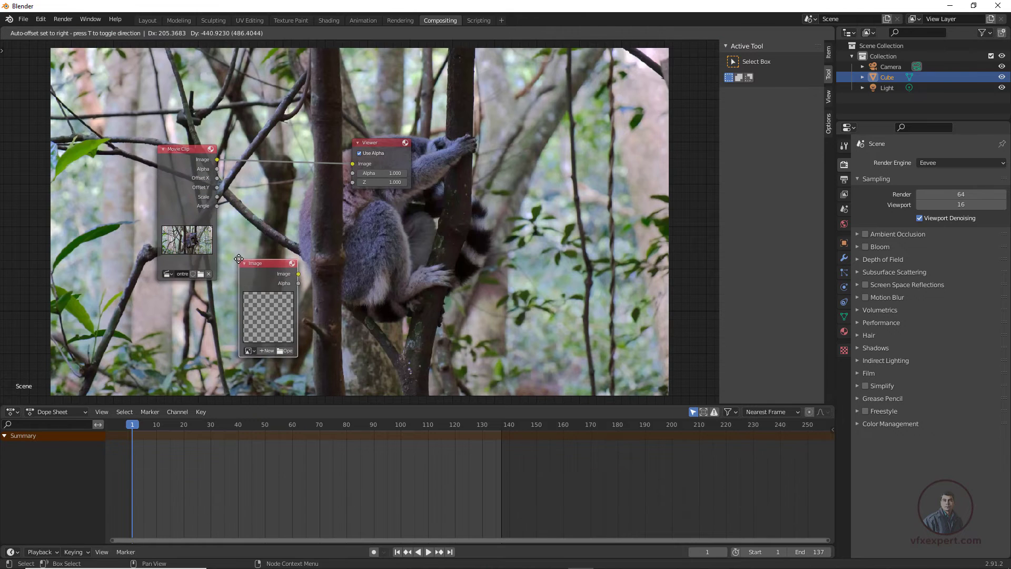
{"action": "left_click", "coordinate": [233, 275]}
{"action": "left_click", "coordinate": [280, 348]}
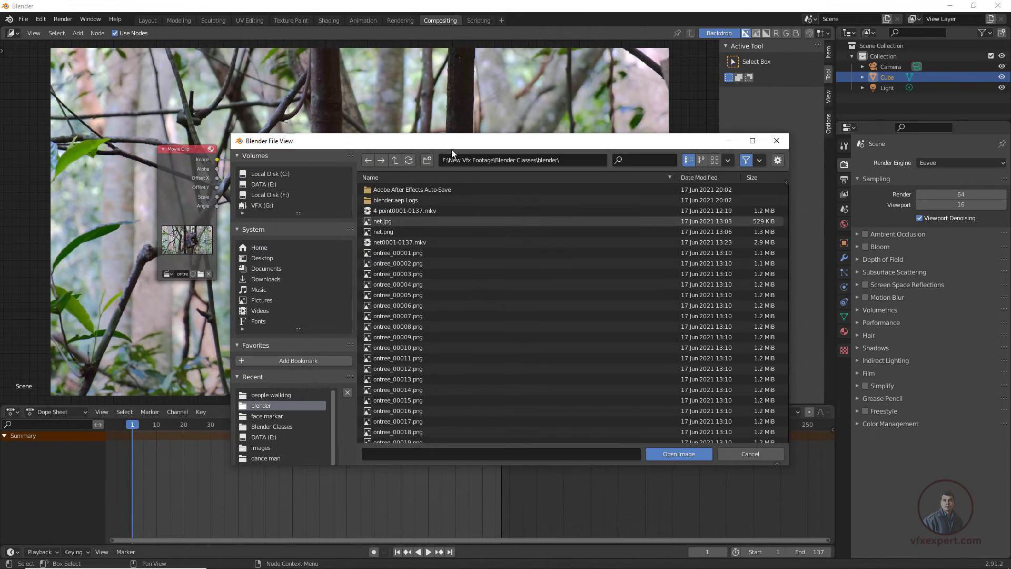
{"action": "left_click", "coordinate": [389, 234]}
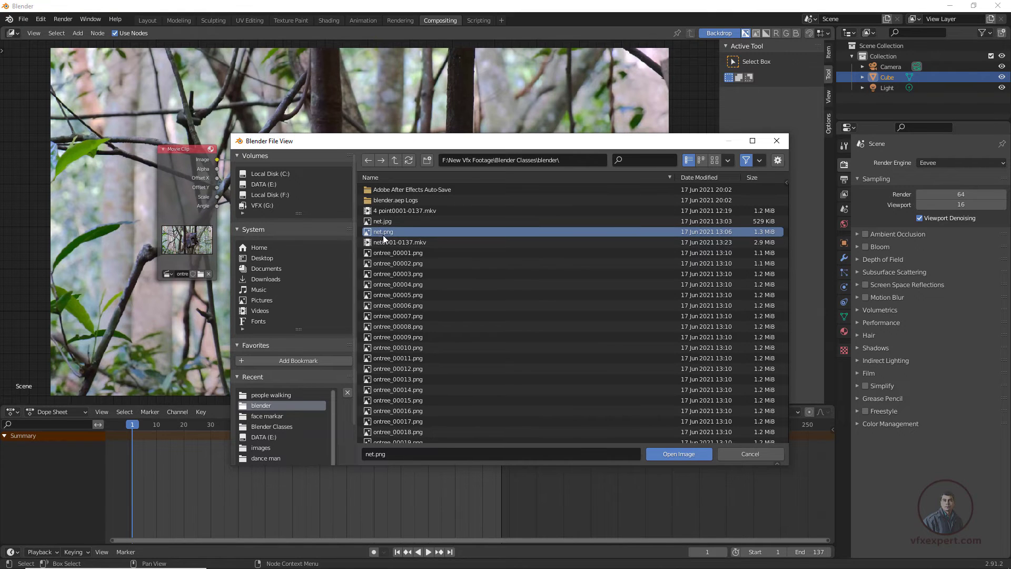
{"action": "left_click", "coordinate": [680, 454]}
{"action": "left_click_drag", "start_coordinate": [266, 263], "coordinate": [264, 254]}
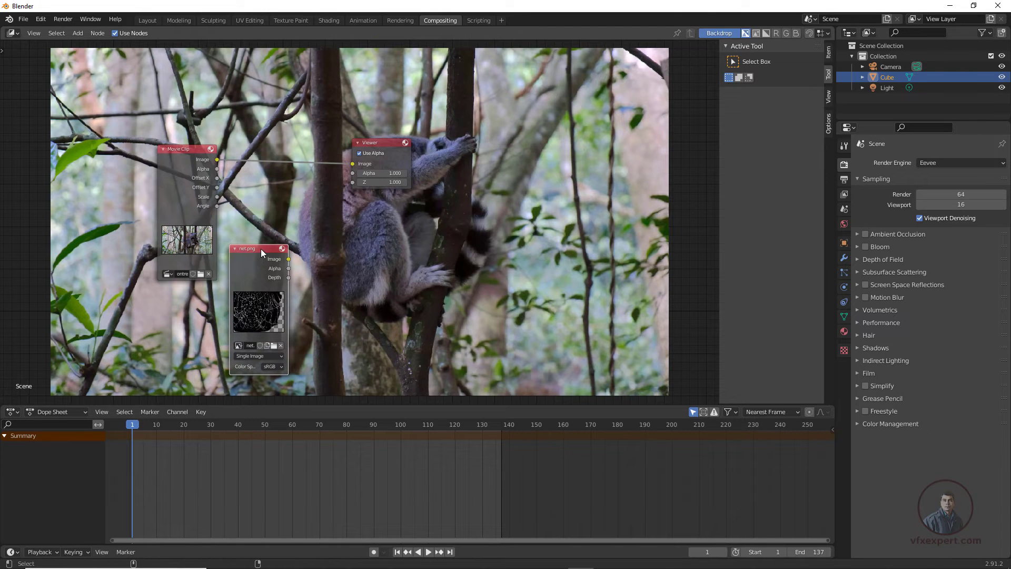
Preview the net.png image through the Viewer, and return the preview to the lemur clip.
{"action": "left_click", "coordinate": [261, 249], "text": "ctrl+shift"}
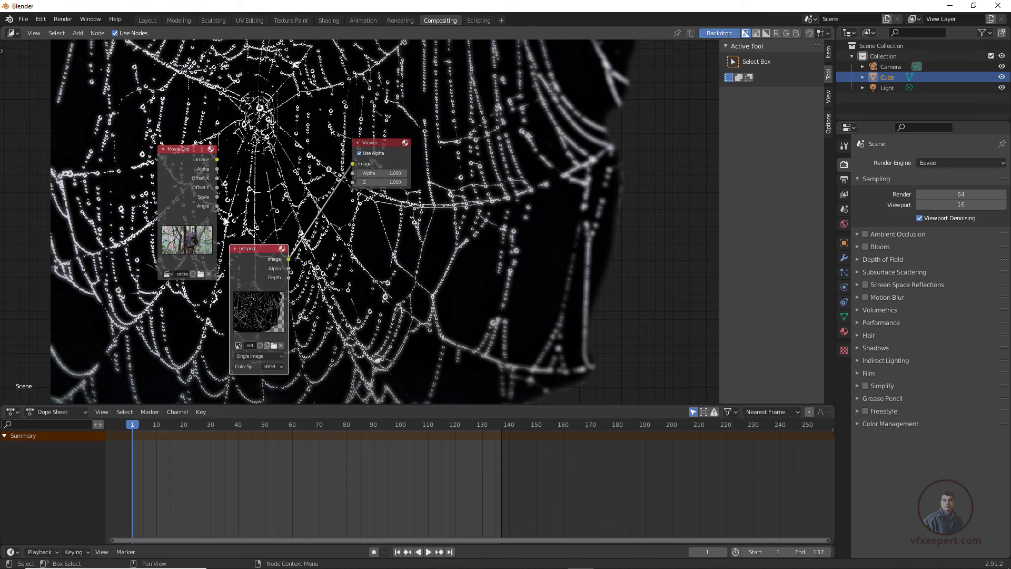
{"action": "left_click", "coordinate": [182, 148], "text": "ctrl+shift"}
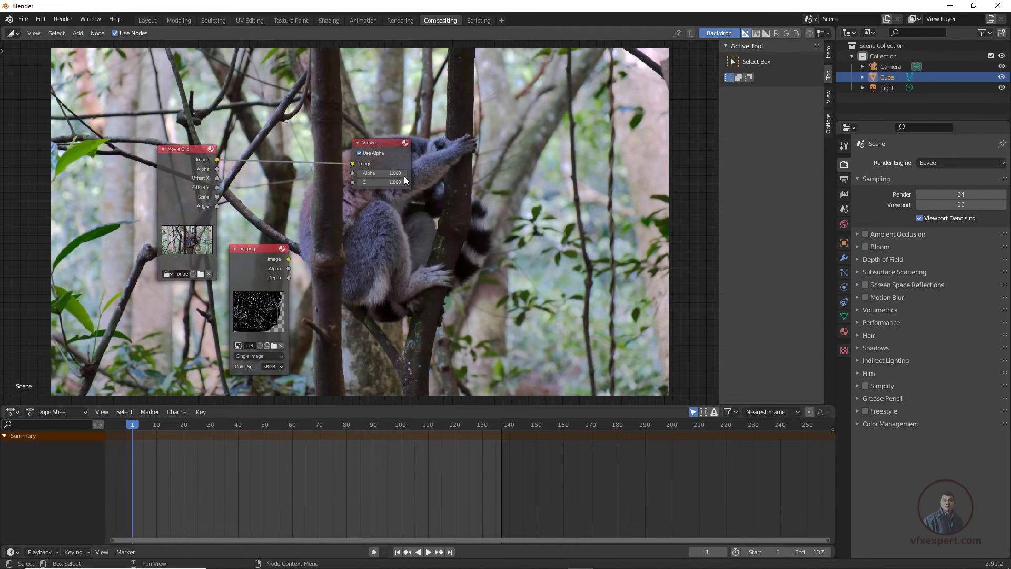
Shift the Viewer node slightly right and add a Mix node below it, to the right of the net.png node.
{"action": "left_click_drag", "start_coordinate": [380, 144], "coordinate": [414, 146]}
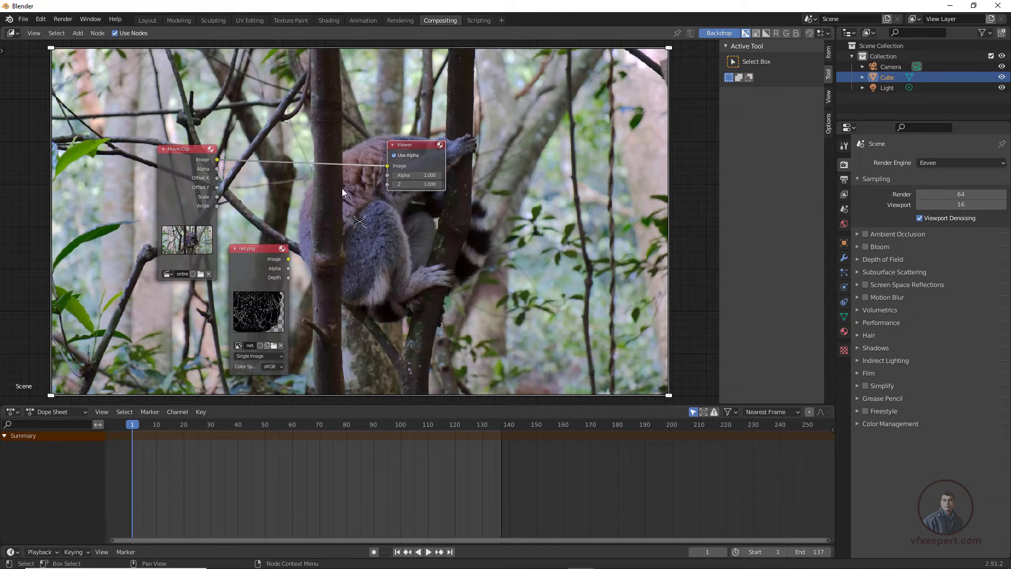
{"action": "left_click", "coordinate": [77, 33]}
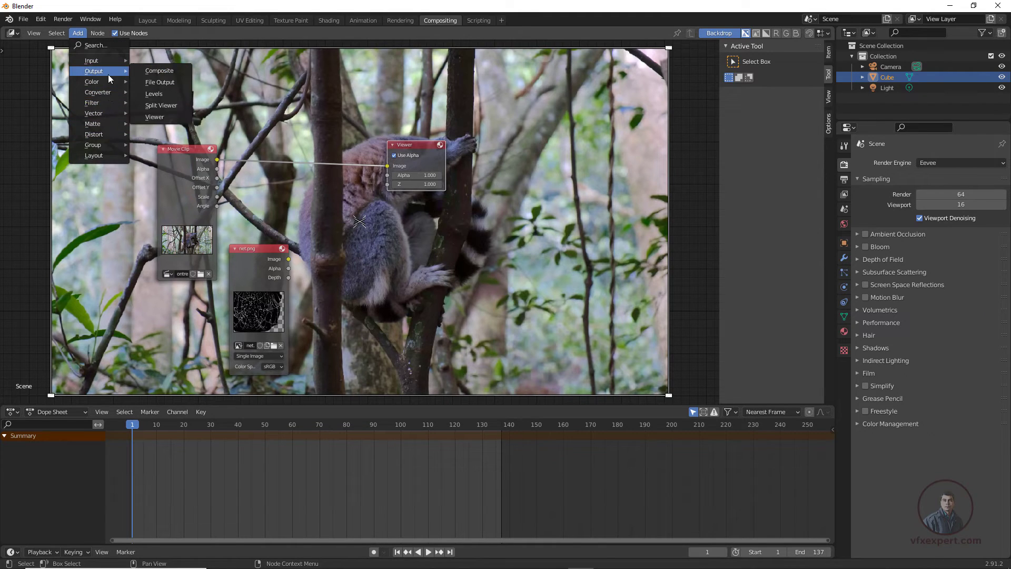
{"action": "mouse_move", "coordinate": [107, 82]}
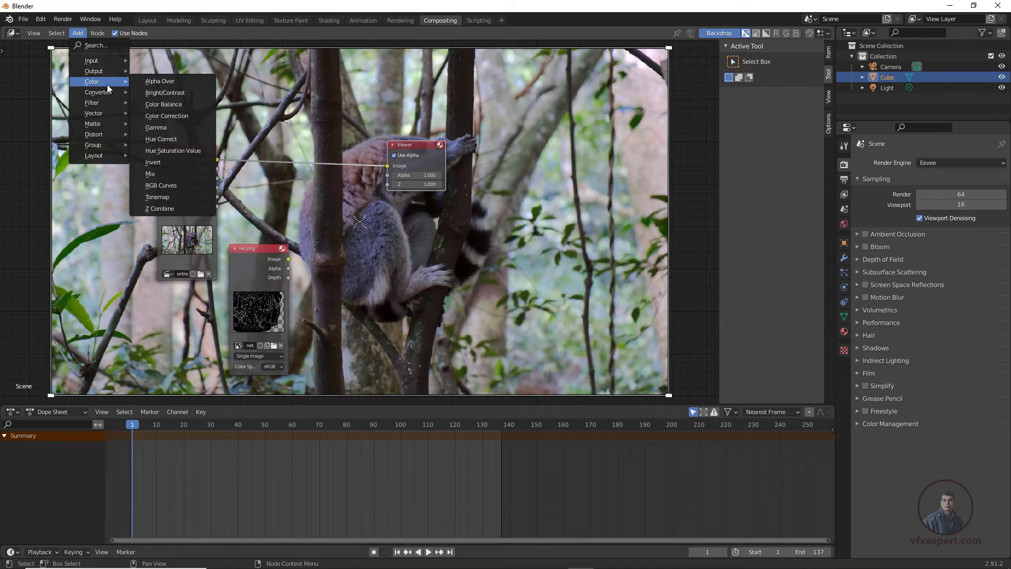
{"action": "left_click", "coordinate": [163, 175]}
{"action": "left_click", "coordinate": [371, 252]}
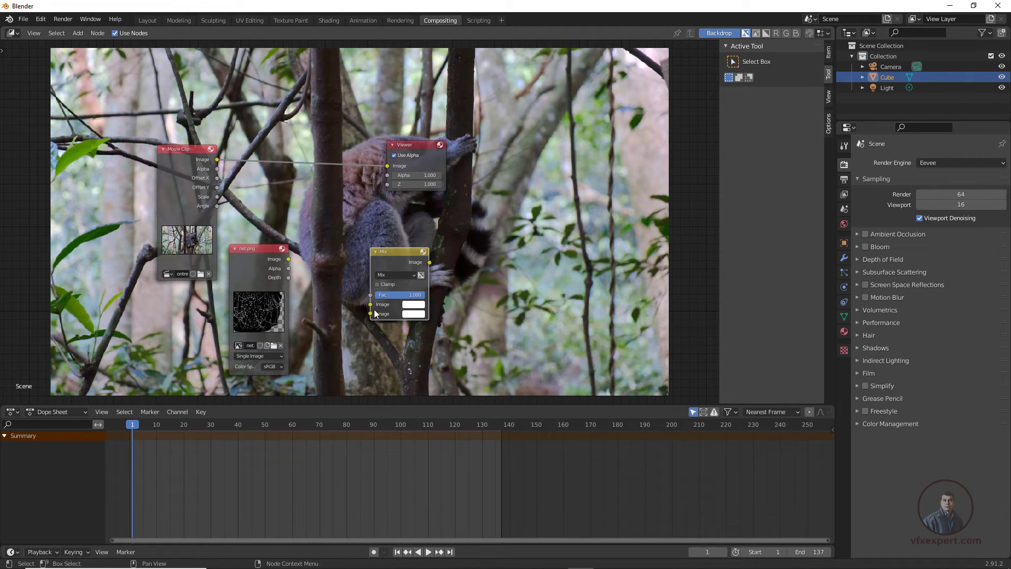
Connect the lemur Movie Clip's image to the Mix node's first image input and net.png's image to the second.
{"action": "left_click_drag", "start_coordinate": [379, 314], "coordinate": [389, 310]}
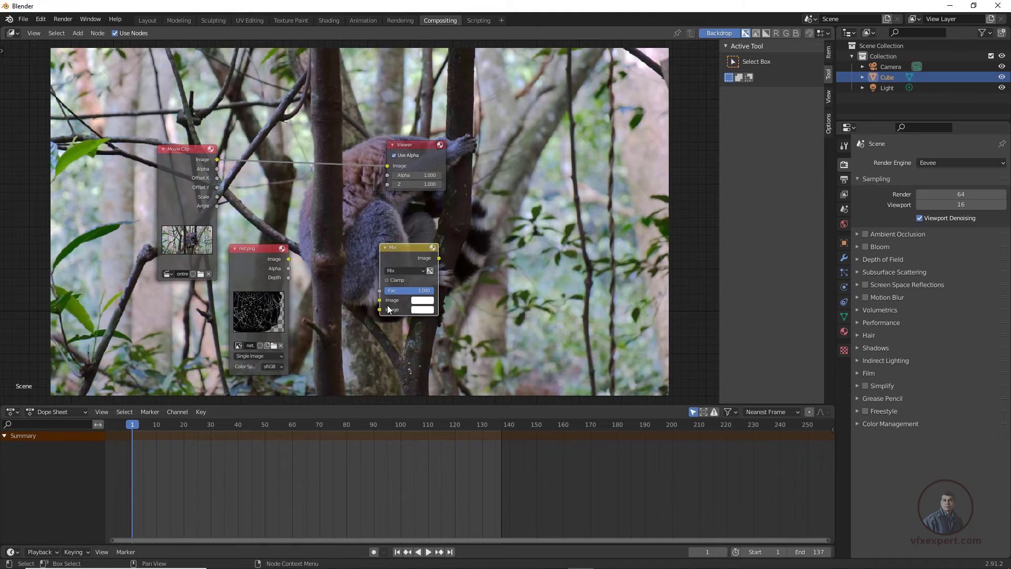
{"action": "left_click_drag", "start_coordinate": [258, 251], "coordinate": [238, 270]}
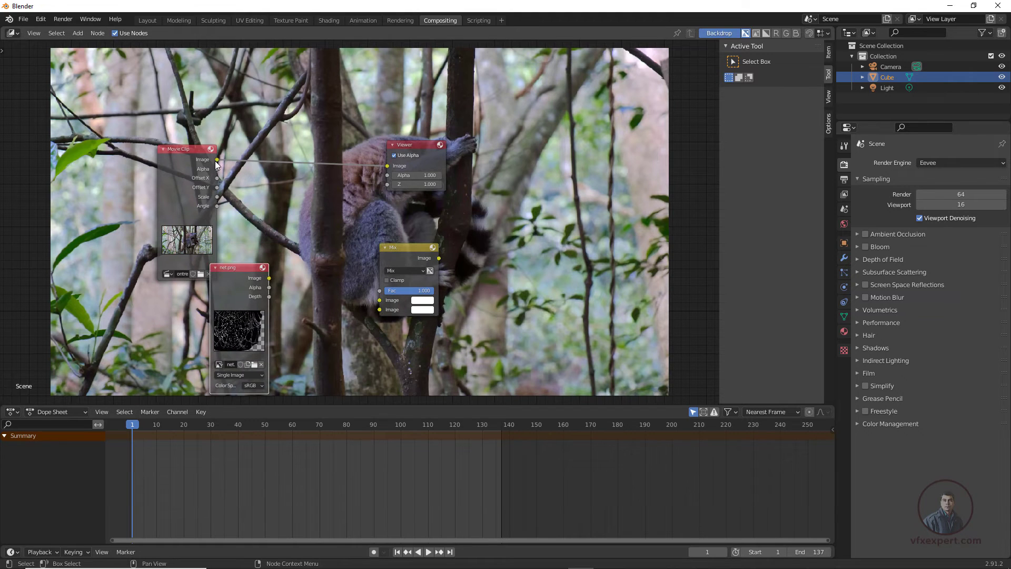
{"action": "left_click_drag", "start_coordinate": [217, 160], "coordinate": [380, 300]}
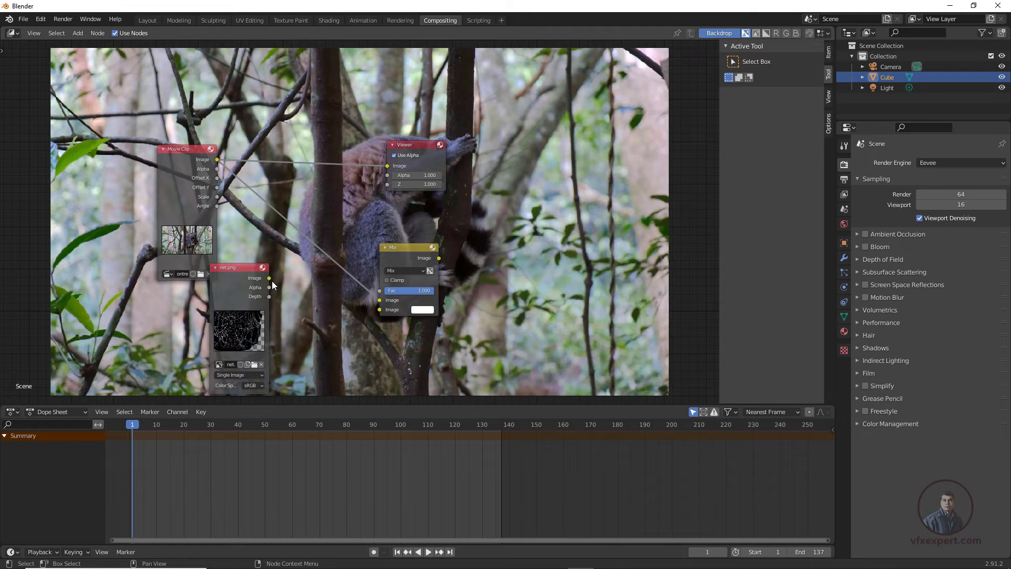
{"action": "left_click_drag", "start_coordinate": [271, 280], "coordinate": [377, 310]}
Preview the Mix output through the Viewer, arranging both nodes in line well to the right of the separated lemur clip and net.png nodes.
{"action": "left_click_drag", "start_coordinate": [403, 249], "coordinate": [521, 195]}
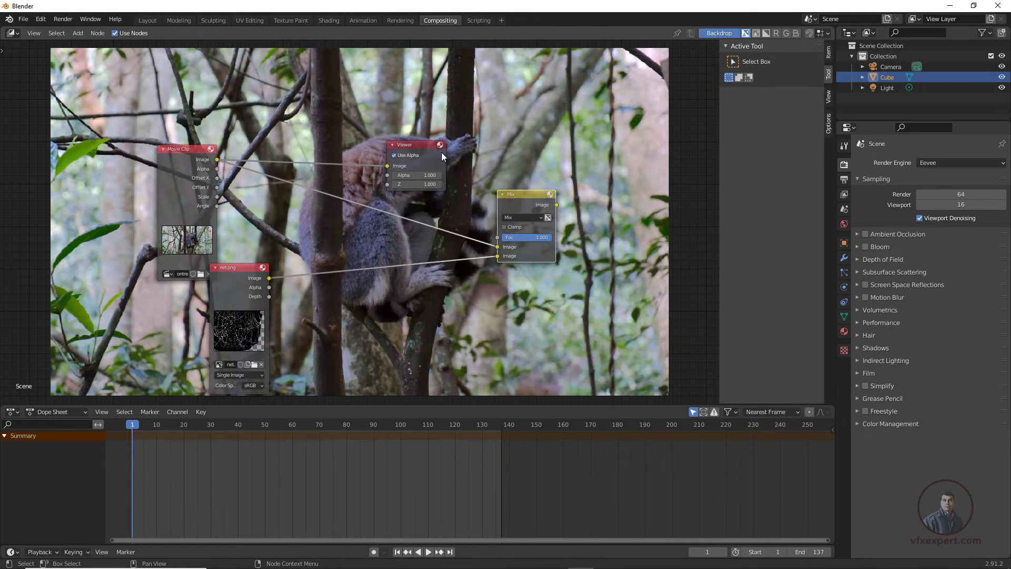
{"action": "left_click_drag", "start_coordinate": [442, 153], "coordinate": [583, 113]}
{"action": "left_click", "coordinate": [529, 197], "text": "ctrl+shift"}
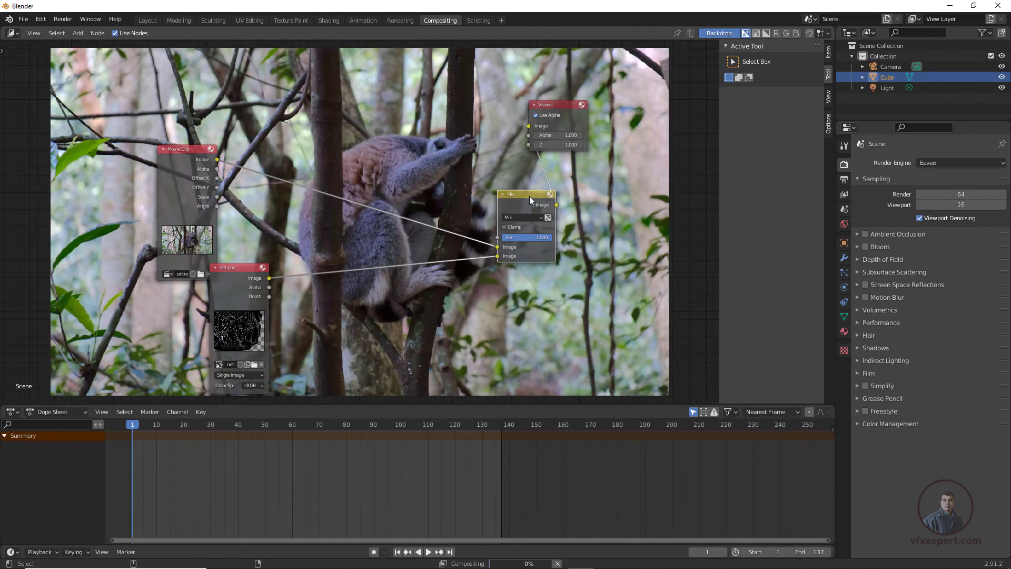
{"action": "left_click_drag", "start_coordinate": [553, 105], "coordinate": [637, 188]}
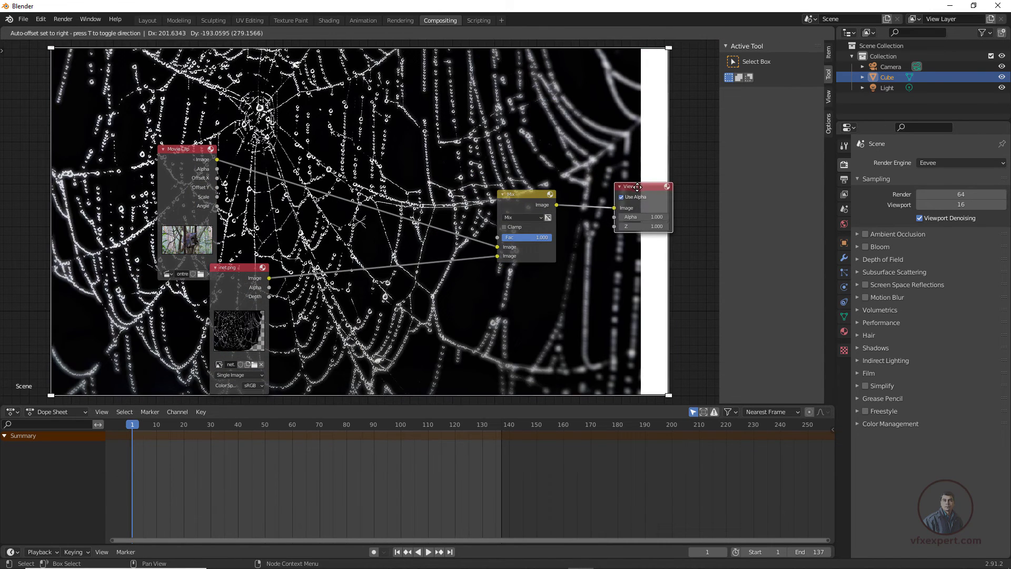
{"action": "left_click_drag", "start_coordinate": [181, 148], "coordinate": [186, 121]}
{"action": "left_click_drag", "start_coordinate": [240, 268], "coordinate": [232, 268]}
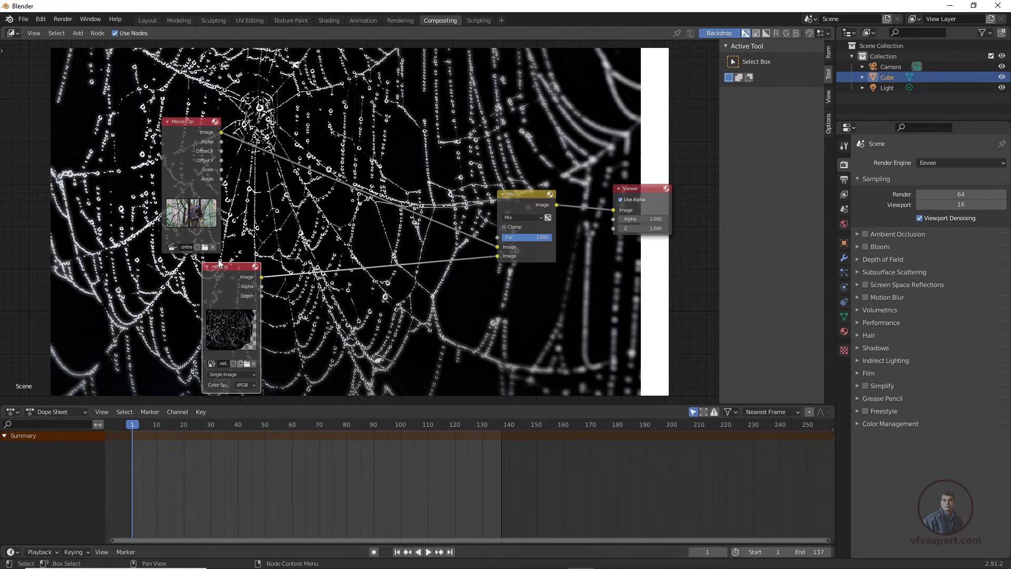
Insert a Plane Track Deform node on the link between net.png and the Mix node.
{"action": "left_click", "coordinate": [78, 33]}
{"action": "mouse_move", "coordinate": [102, 138]}
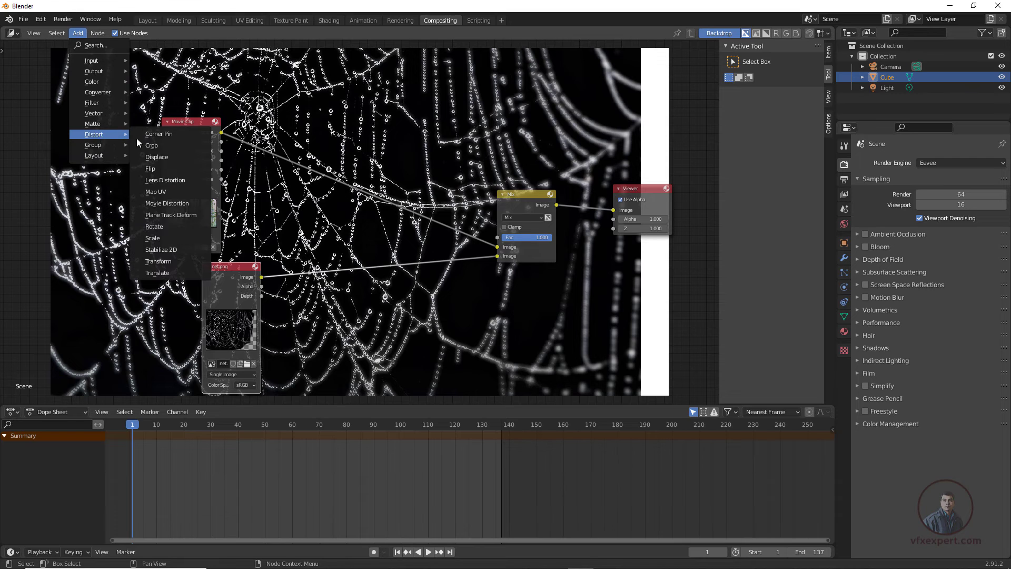
{"action": "left_click", "coordinate": [173, 216]}
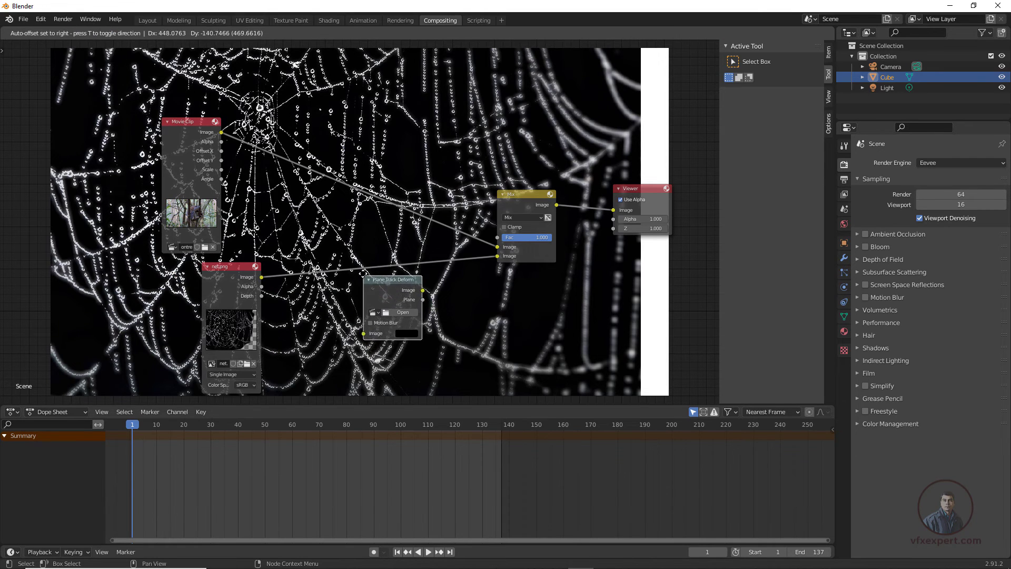
{"action": "left_click", "coordinate": [365, 268]}
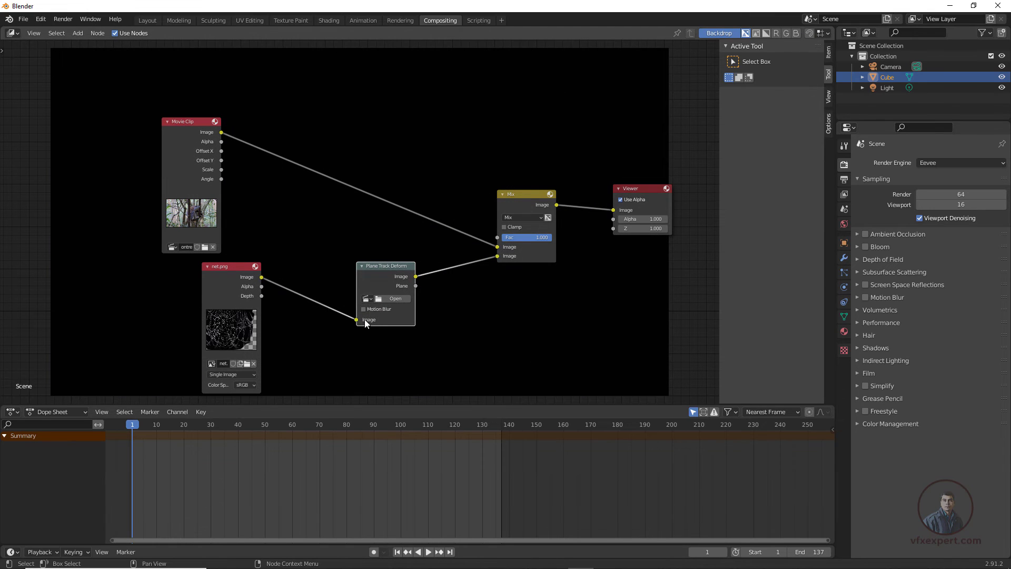
Set the Plane Track Deform node to the ontree_00001.png clip, the Camera object and Plane Track.
{"action": "left_click", "coordinate": [368, 299]}
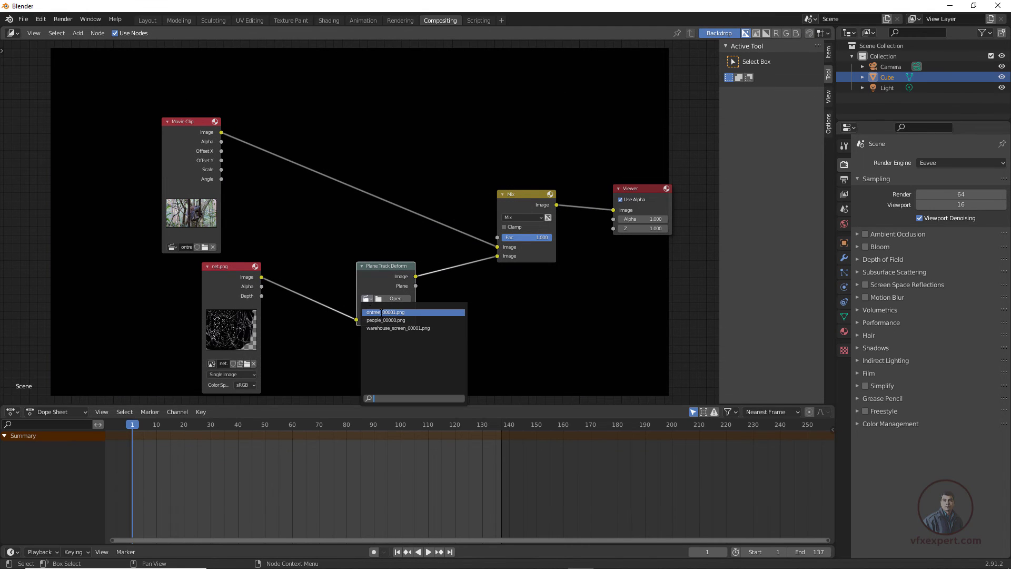
{"action": "left_click", "coordinate": [380, 312]}
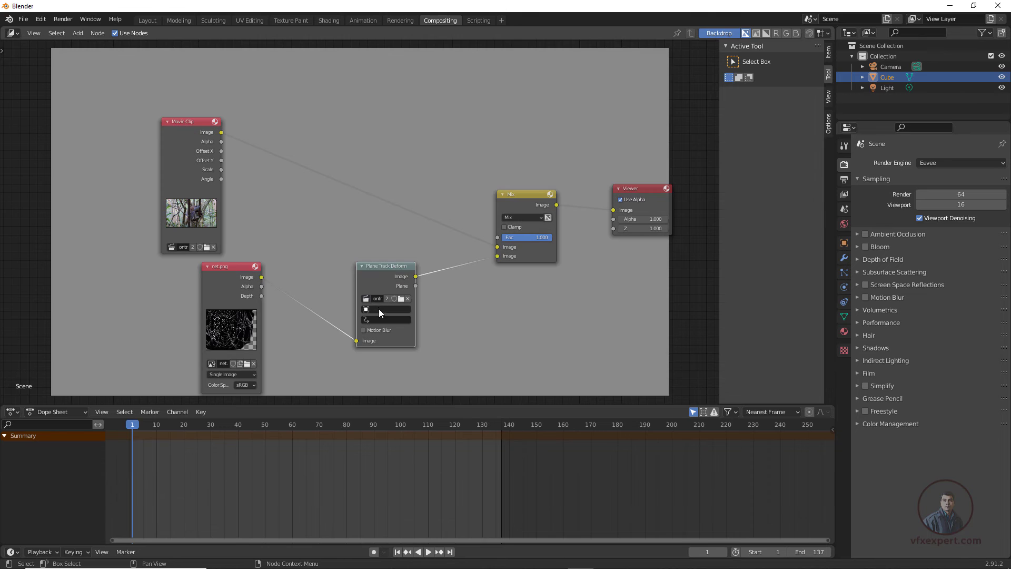
{"action": "left_click", "coordinate": [371, 310]}
{"action": "left_click", "coordinate": [377, 322]}
{"action": "left_click", "coordinate": [389, 319]}
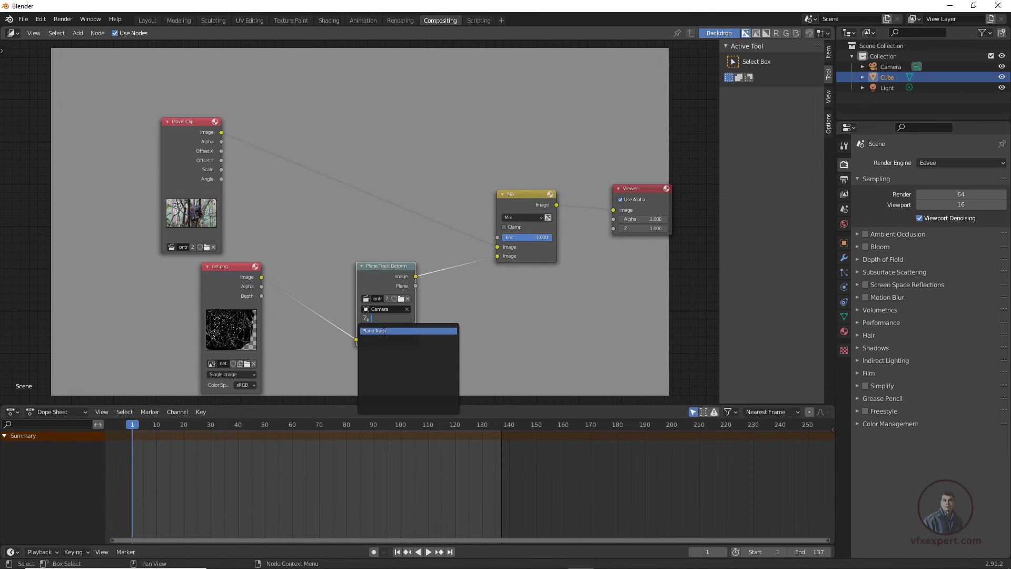
{"action": "left_click", "coordinate": [384, 331]}
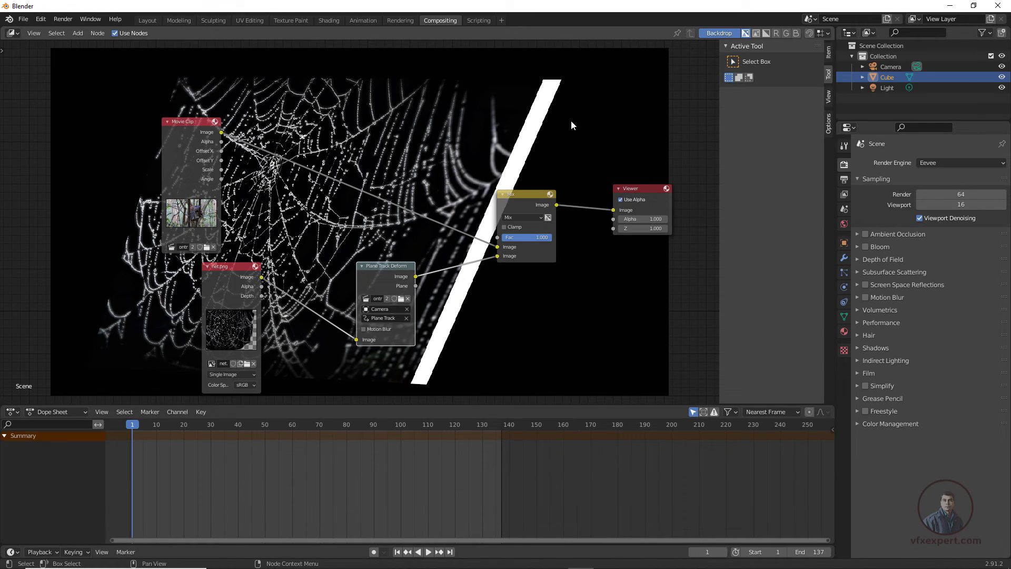
Enable alpha use on the Mix node and set its blending mode to Screen.
{"action": "scroll", "coordinate": [531, 217], "scroll_direction": "up", "scroll_amount": 1}
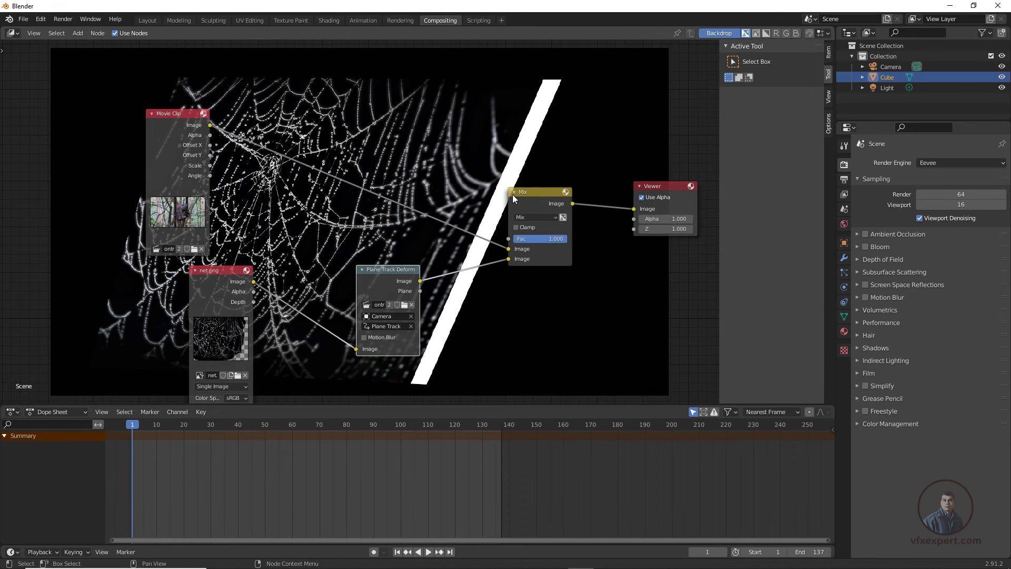
{"action": "left_click", "coordinate": [563, 217]}
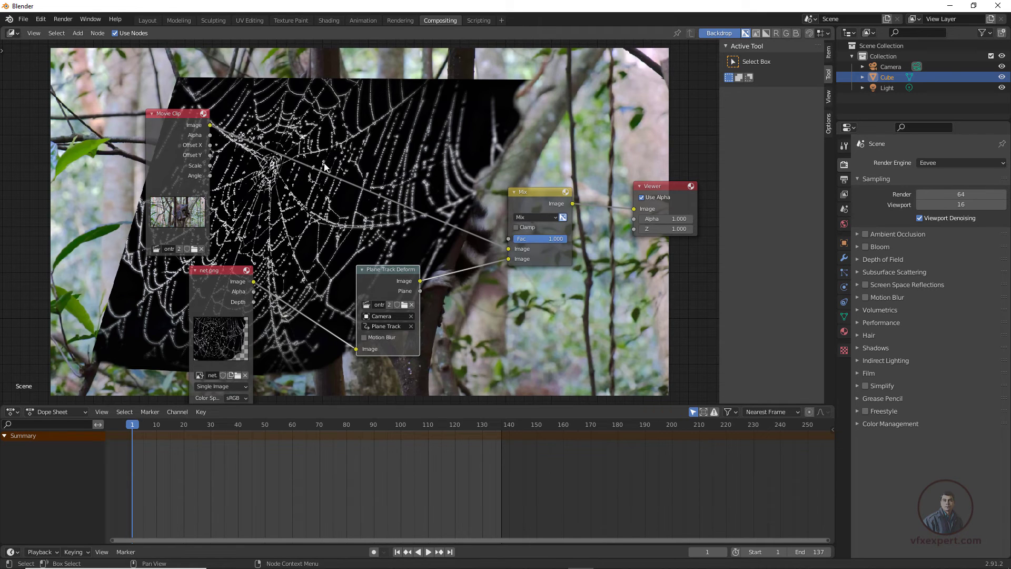
{"action": "left_click", "coordinate": [545, 217]}
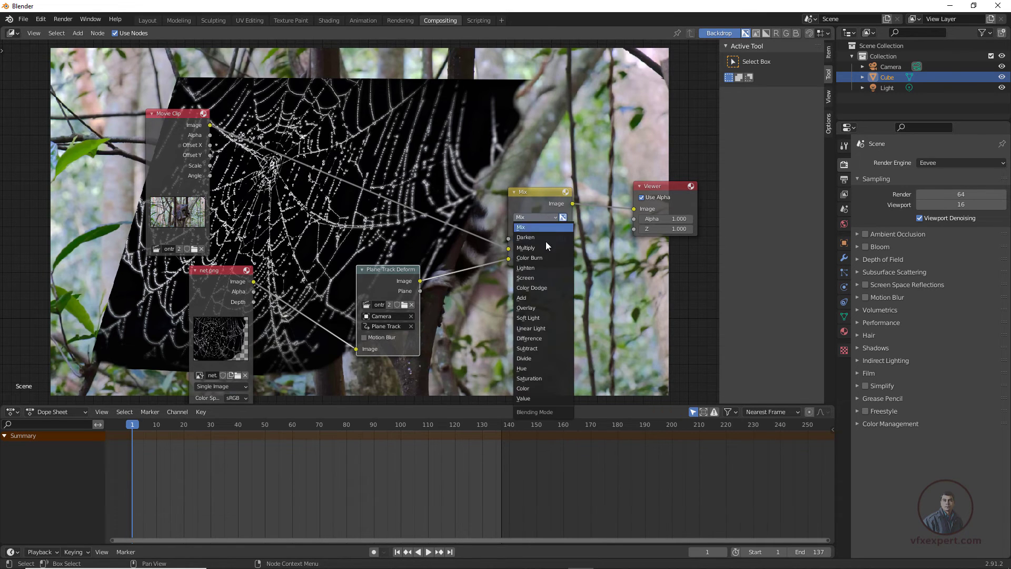
{"action": "left_click", "coordinate": [526, 277]}
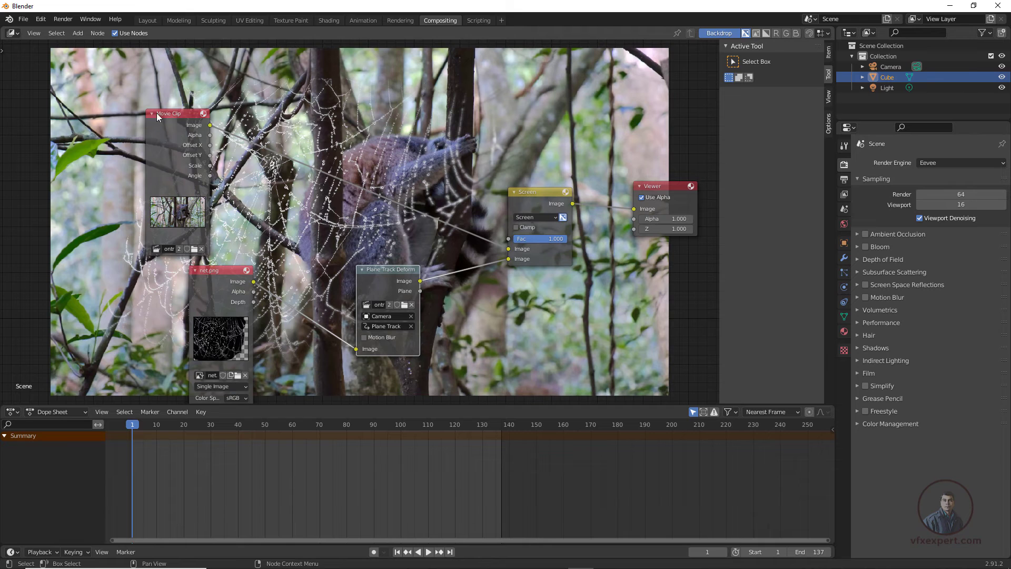
Spread out the lemur setup's nodes, leaving a wide gap between the Plane Track Deform and Screen nodes.
{"action": "left_click_drag", "start_coordinate": [156, 113], "coordinate": [130, 116]}
{"action": "left_click_drag", "start_coordinate": [217, 271], "coordinate": [168, 281]}
{"action": "left_click_drag", "start_coordinate": [373, 273], "coordinate": [349, 268]}
{"action": "left_click_drag", "start_coordinate": [541, 195], "coordinate": [541, 182]}
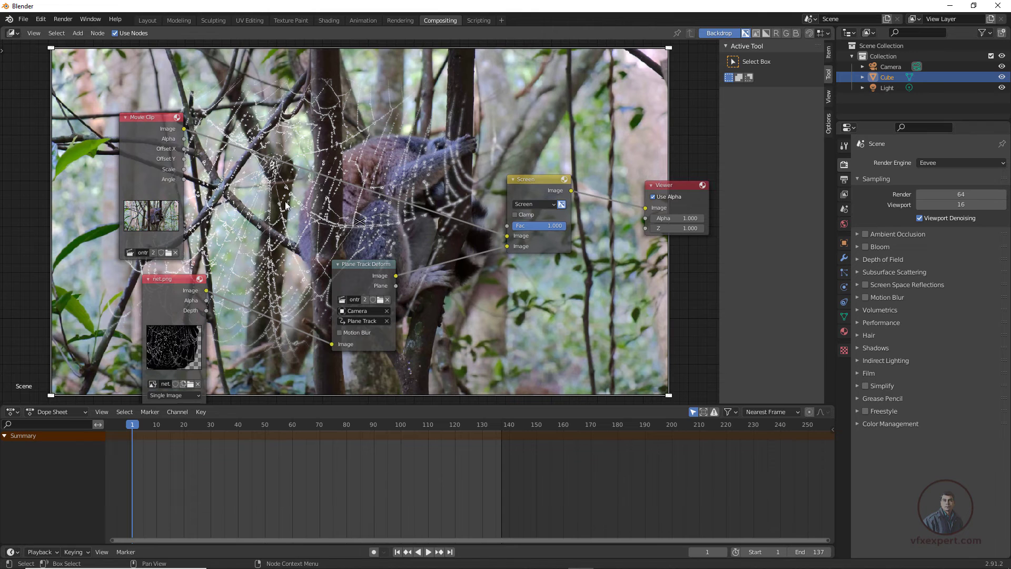
{"action": "scroll", "coordinate": [285, 201], "scroll_direction": "down", "scroll_amount": 2}
{"action": "mouse_move", "coordinate": [291, 220]}
{"action": "middle_mouse_down"}
{"action": "mouse_move", "coordinate": [429, 192]}
{"action": "mouse_move", "coordinate": [295, 183]}
{"action": "mouse_move", "coordinate": [290, 205]}
{"action": "middle_mouse_up"}
{"action": "scroll", "coordinate": [340, 193], "scroll_direction": "down", "scroll_amount": 2}
{"action": "scroll", "coordinate": [290, 205], "scroll_direction": "up", "scroll_amount": 1}
{"action": "scroll", "coordinate": [289, 208], "scroll_direction": "up", "scroll_amount": 1}
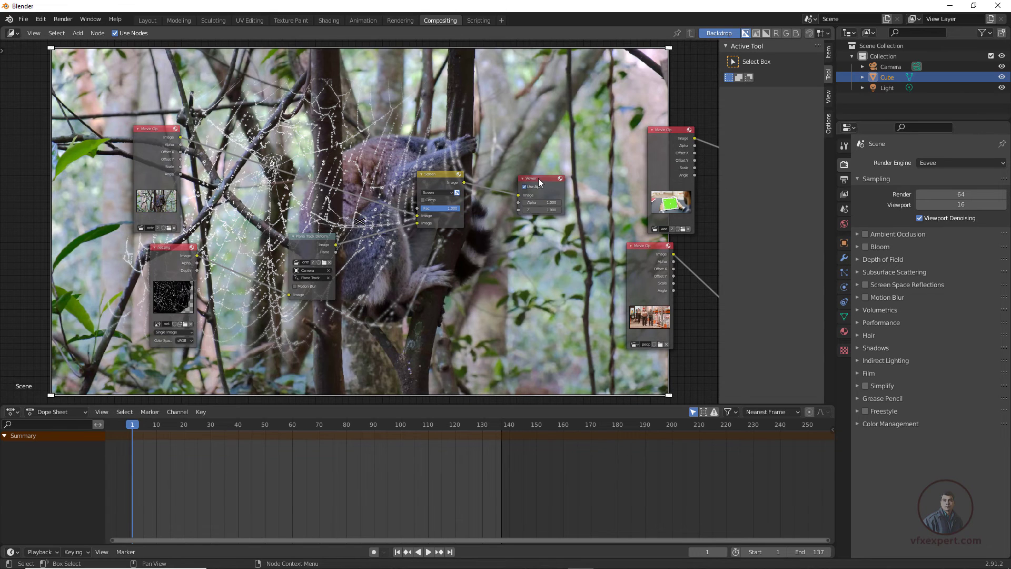
{"action": "left_click_drag", "start_coordinate": [539, 181], "coordinate": [553, 179]}
{"action": "left_click_drag", "start_coordinate": [444, 176], "coordinate": [464, 180]}
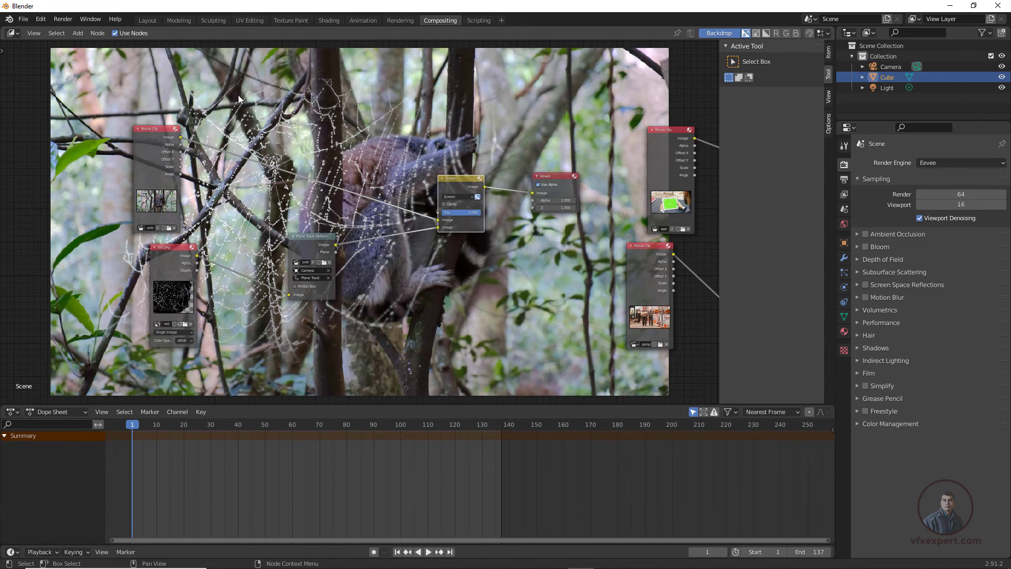
{"action": "left_click_drag", "start_coordinate": [314, 238], "coordinate": [293, 232]}
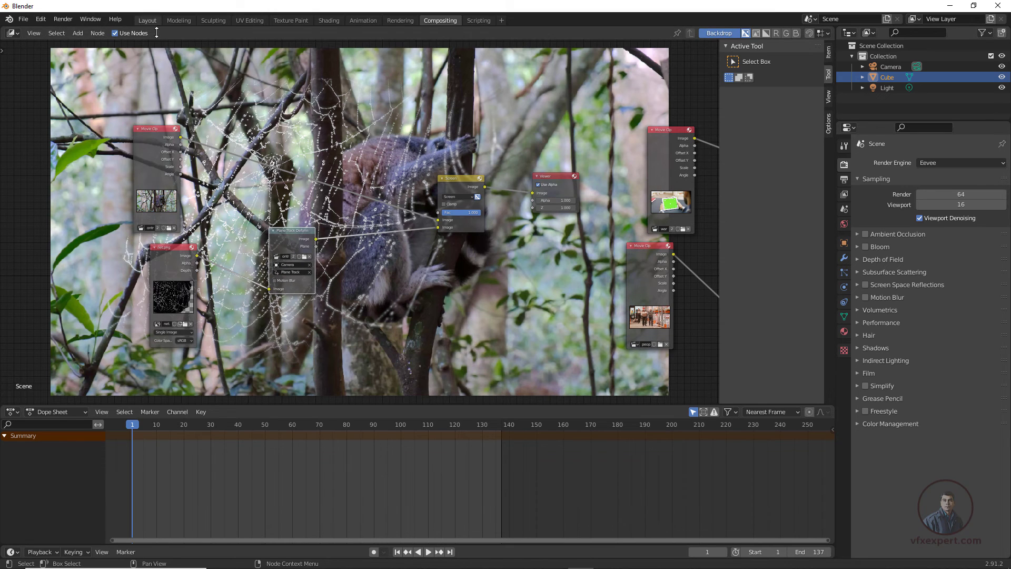
Insert an RGB Curves node on the link between the Plane Track Deform and Screen nodes.
{"action": "left_click", "coordinate": [75, 35]}
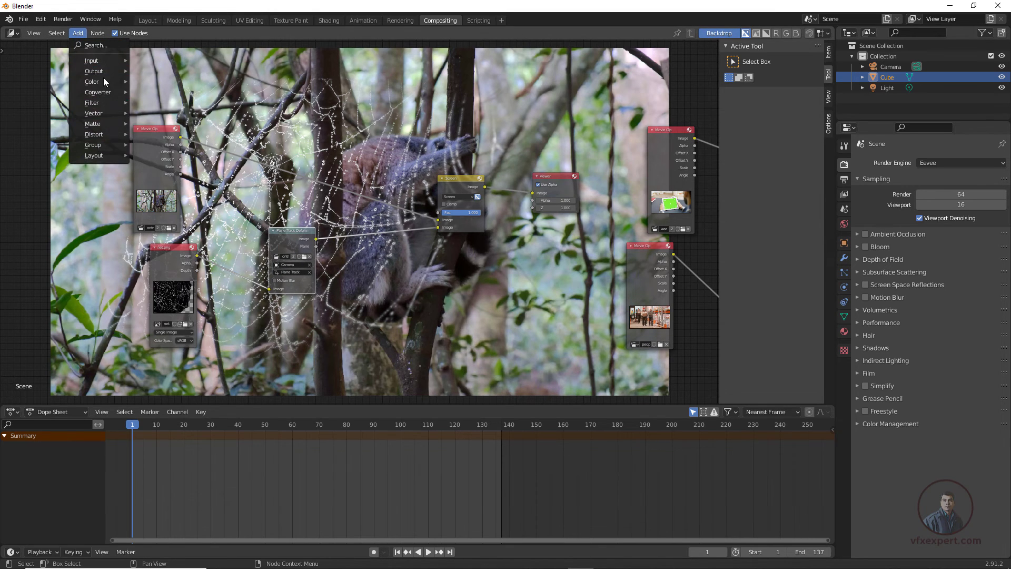
{"action": "mouse_move", "coordinate": [105, 83]}
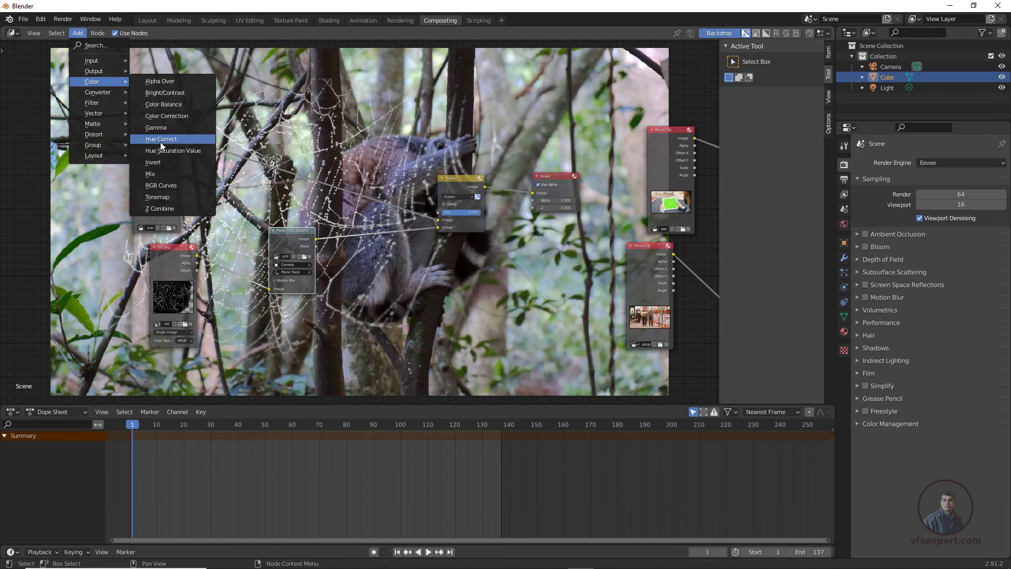
{"action": "left_click", "coordinate": [166, 185]}
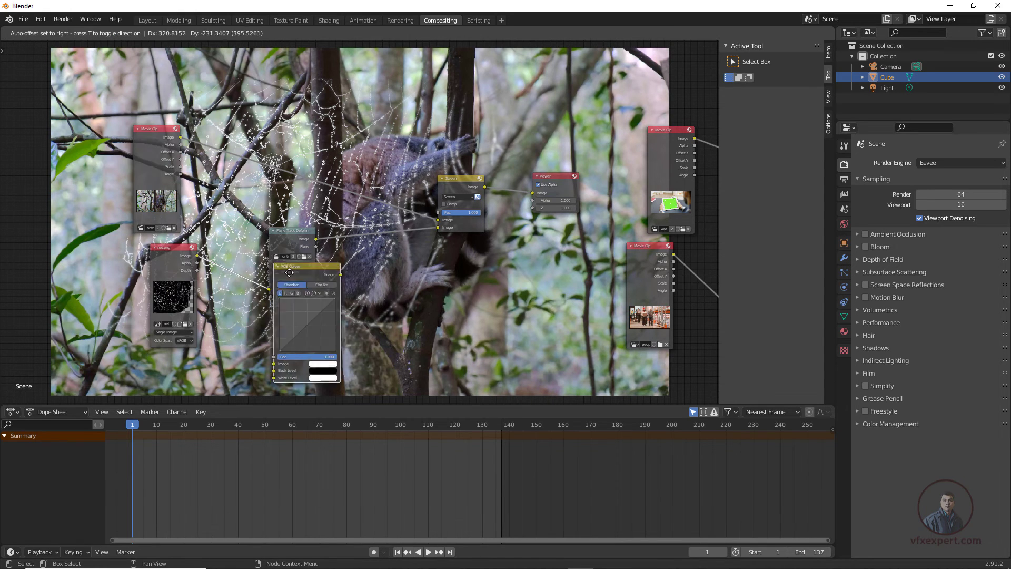
{"action": "left_click", "coordinate": [383, 283]}
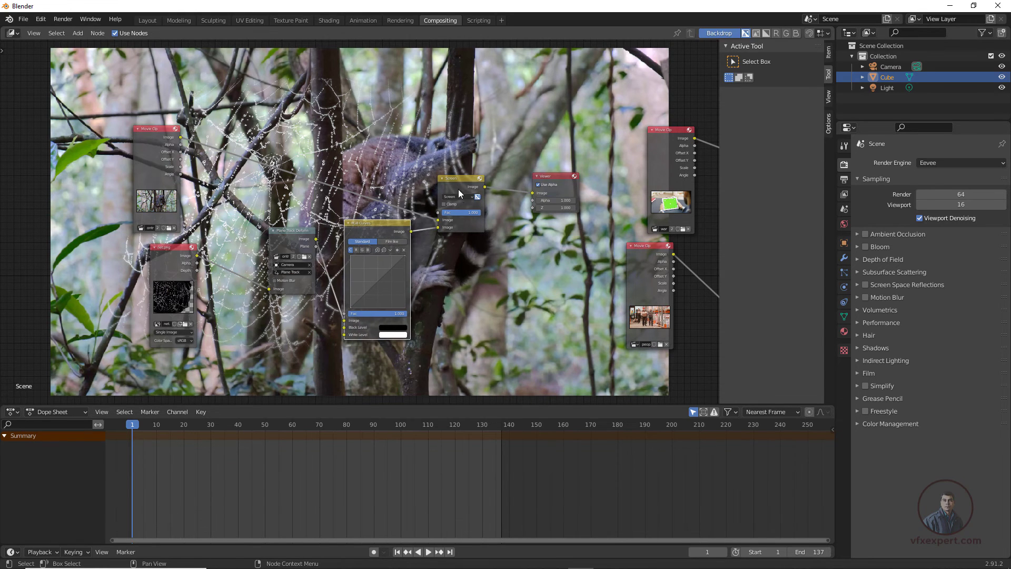
Brighten the web by adding a raised midpoint to the RGB curve, and move the Screen node further from the RGB Curves node.
{"action": "left_click_drag", "start_coordinate": [458, 190], "coordinate": [470, 194]}
{"action": "left_click", "coordinate": [373, 286]}
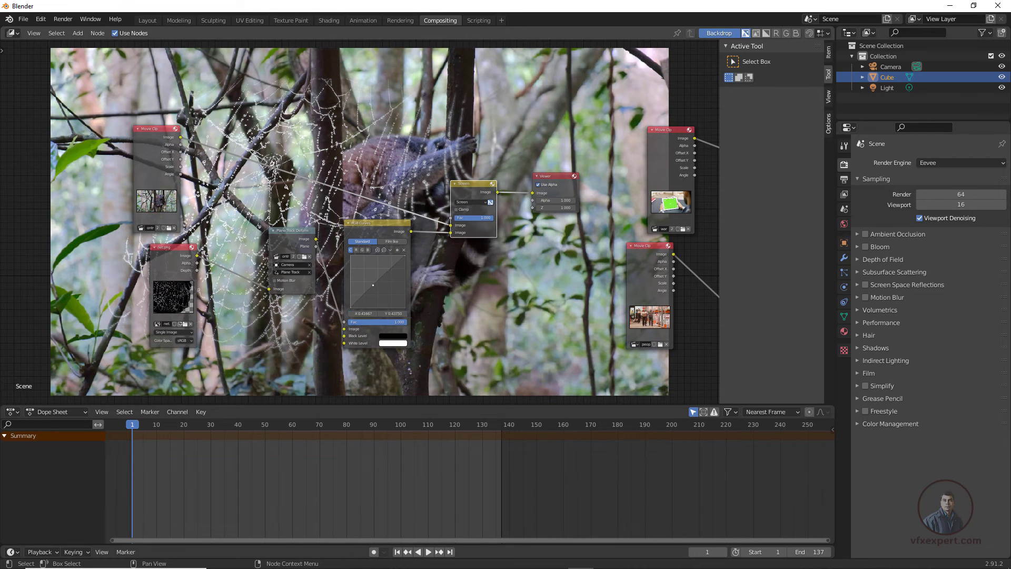
{"action": "left_click_drag", "start_coordinate": [371, 283], "coordinate": [360, 275]}
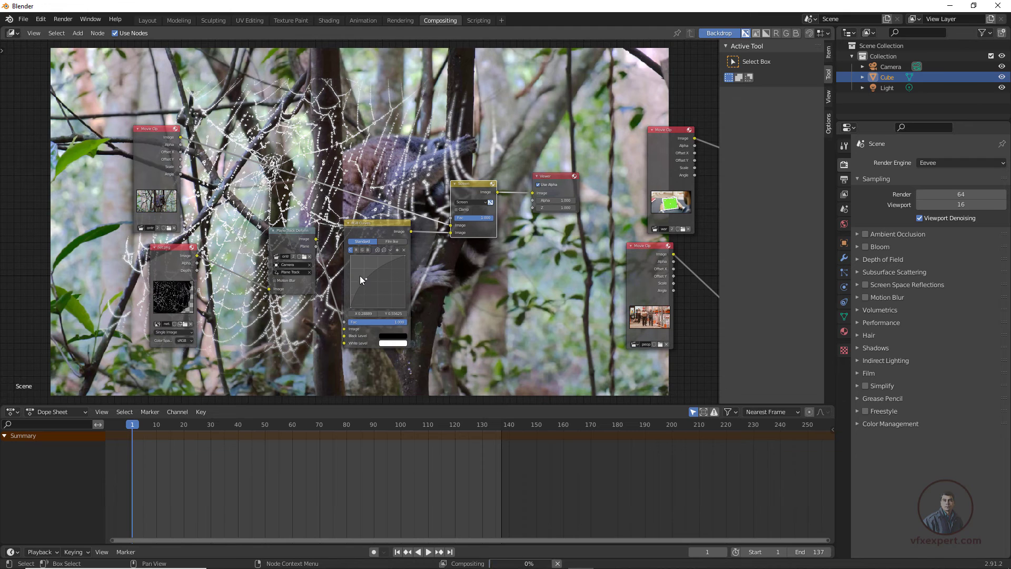
{"action": "left_click_drag", "start_coordinate": [486, 185], "coordinate": [501, 202]}
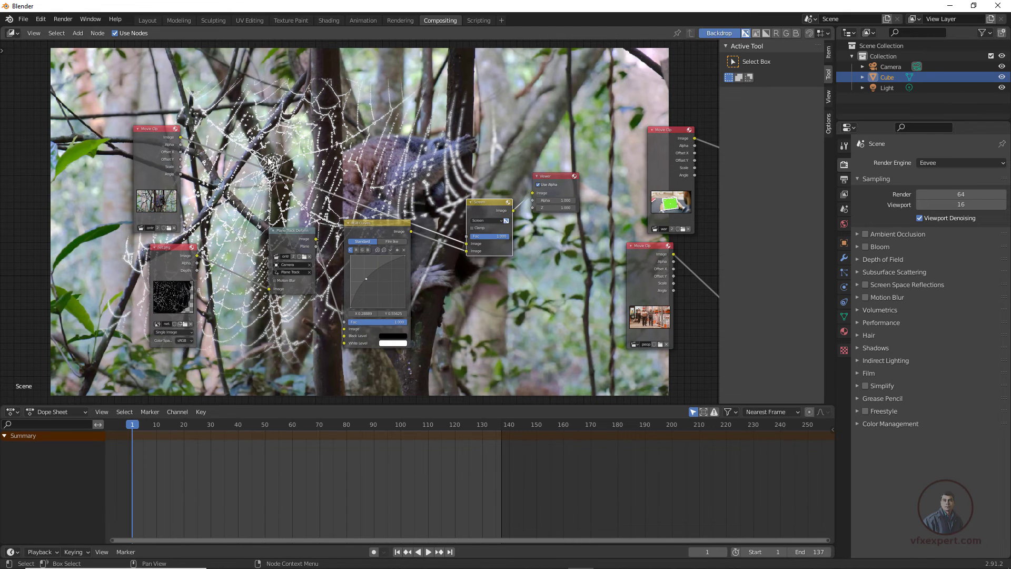
Play and scrub through the frames to check the web's tracking on the lemur footage, and return to frame 1.
{"action": "scroll", "coordinate": [268, 158], "scroll_direction": "down", "scroll_amount": 4}
{"action": "middle_click_drag", "start_coordinate": [268, 158], "coordinate": [432, 275]}
{"action": "scroll", "coordinate": [356, 195], "scroll_direction": "down", "scroll_amount": 2}
{"action": "middle_click_drag", "start_coordinate": [448, 158], "coordinate": [548, 104]}
{"action": "key", "text": "space"}
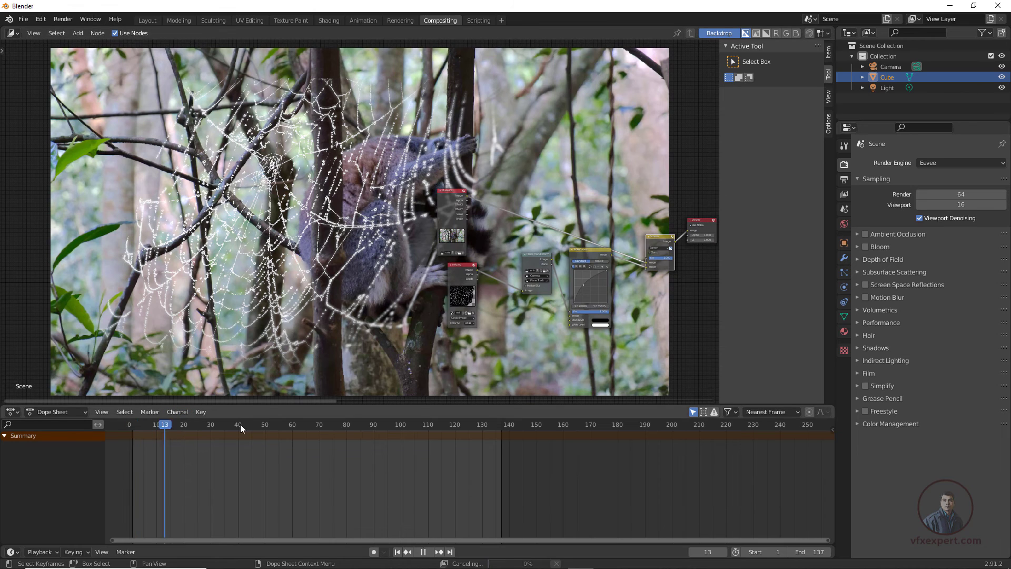
{"action": "left_click", "coordinate": [241, 425]}
{"action": "key", "text": "space"}
{"action": "left_click", "coordinate": [327, 425]}
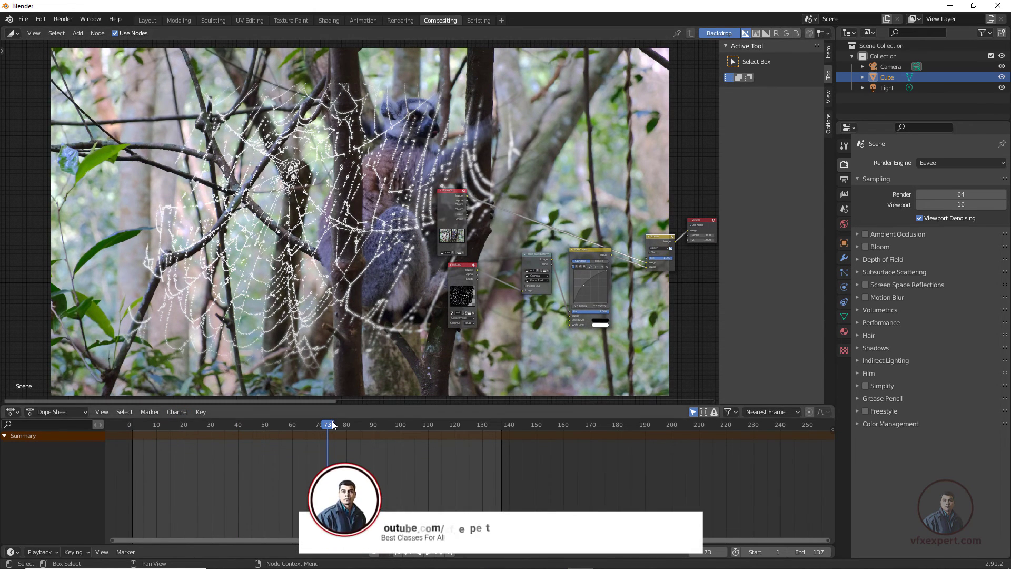
{"action": "left_click", "coordinate": [378, 424]}
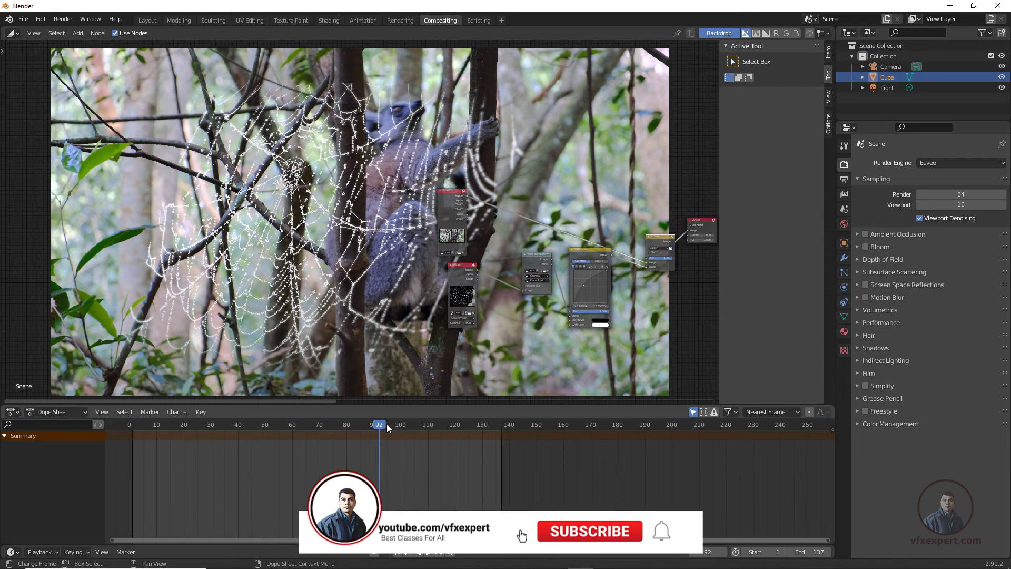
{"action": "left_click", "coordinate": [275, 424]}
{"action": "left_click", "coordinate": [398, 554]}
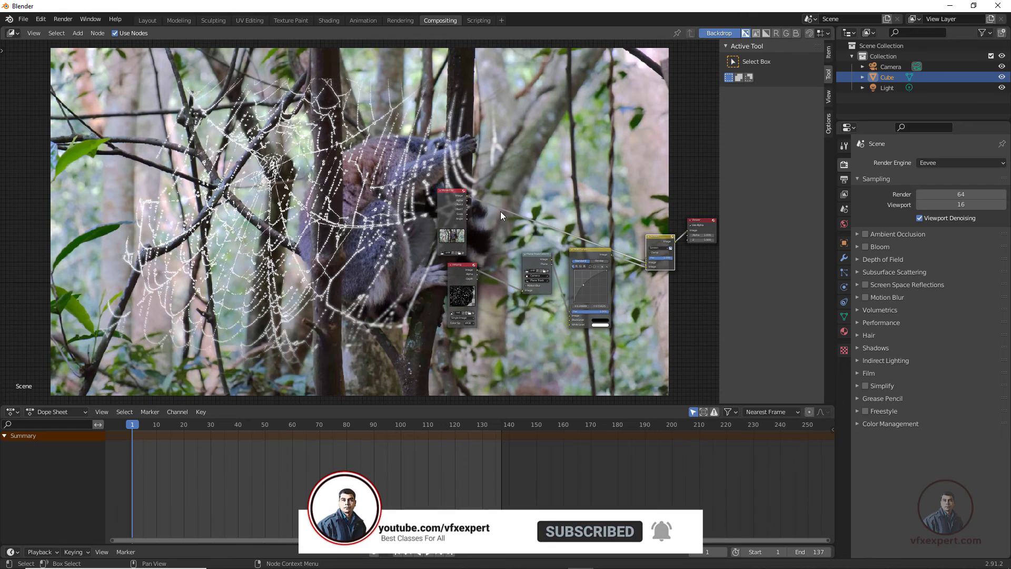
Move the Composite node of the tablet setup further right, away from its keying and mixing nodes.
{"action": "middle_click_drag", "start_coordinate": [501, 209], "coordinate": [226, 230]}
{"action": "scroll", "coordinate": [394, 211], "scroll_direction": "up", "scroll_amount": 3}
{"action": "scroll", "coordinate": [436, 272], "scroll_direction": "up", "scroll_amount": 2}
{"action": "scroll", "coordinate": [448, 223], "scroll_direction": "down", "scroll_amount": 2}
{"action": "middle_click_drag", "start_coordinate": [695, 156], "coordinate": [446, 207]}
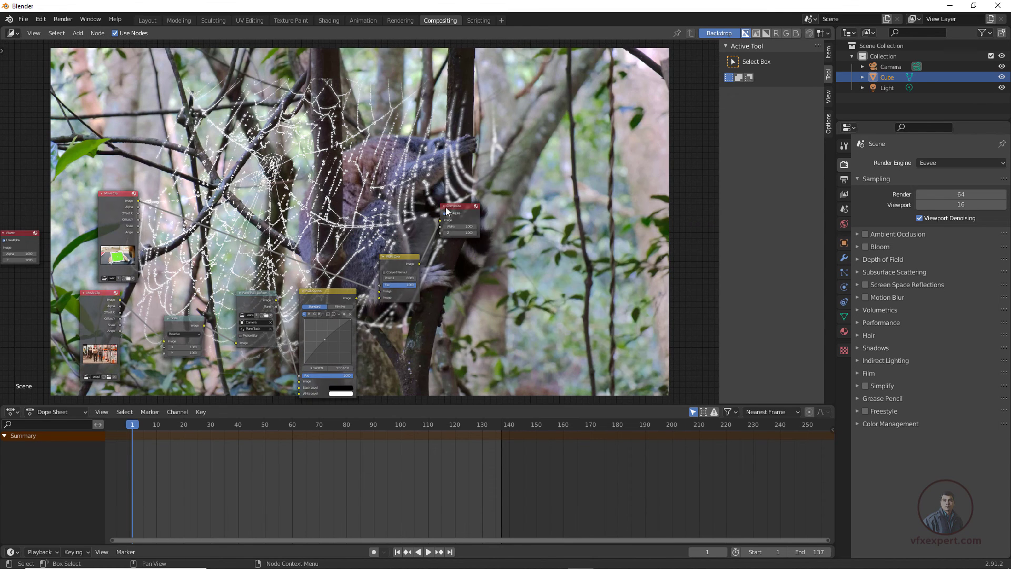
{"action": "left_click_drag", "start_coordinate": [486, 205], "coordinate": [528, 206]}
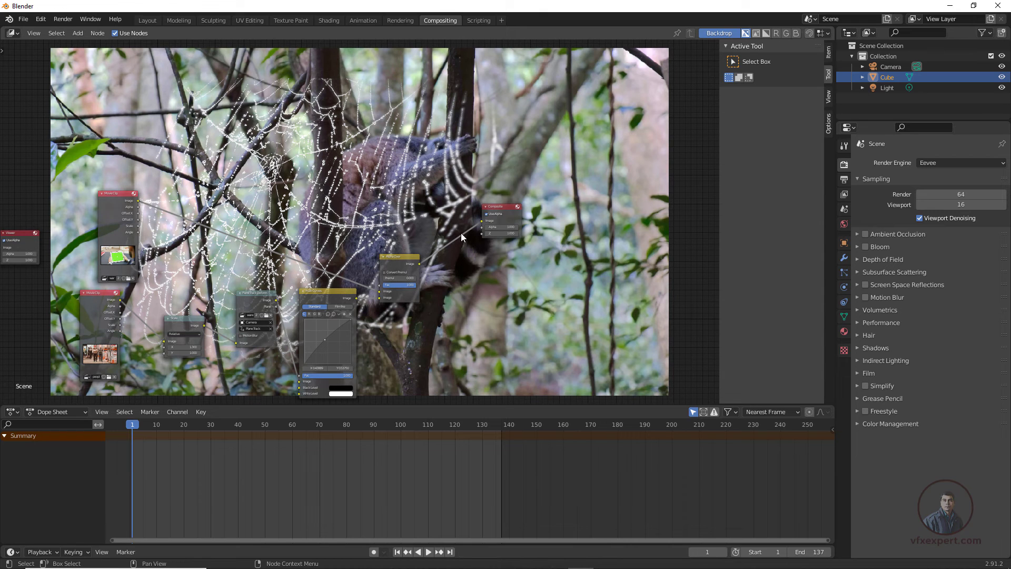
Move the Composite node to the spider web setup above its Viewer node and connect the Screen node's image output to it.
{"action": "left_click_drag", "start_coordinate": [480, 221], "coordinate": [112, 141]}
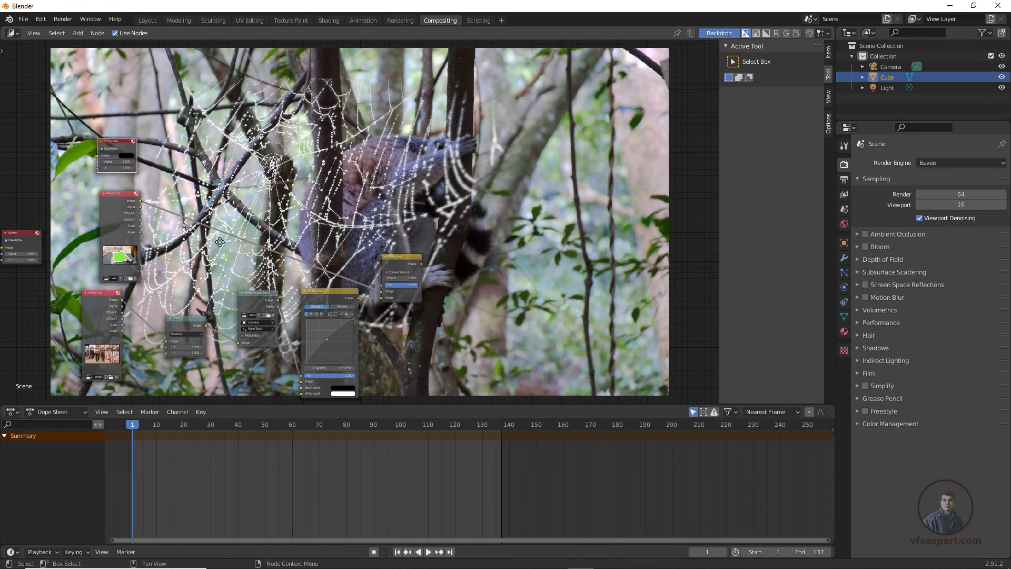
{"action": "middle_click_drag", "start_coordinate": [148, 235], "coordinate": [546, 203]}
{"action": "left_click_drag", "start_coordinate": [510, 108], "coordinate": [370, 135]}
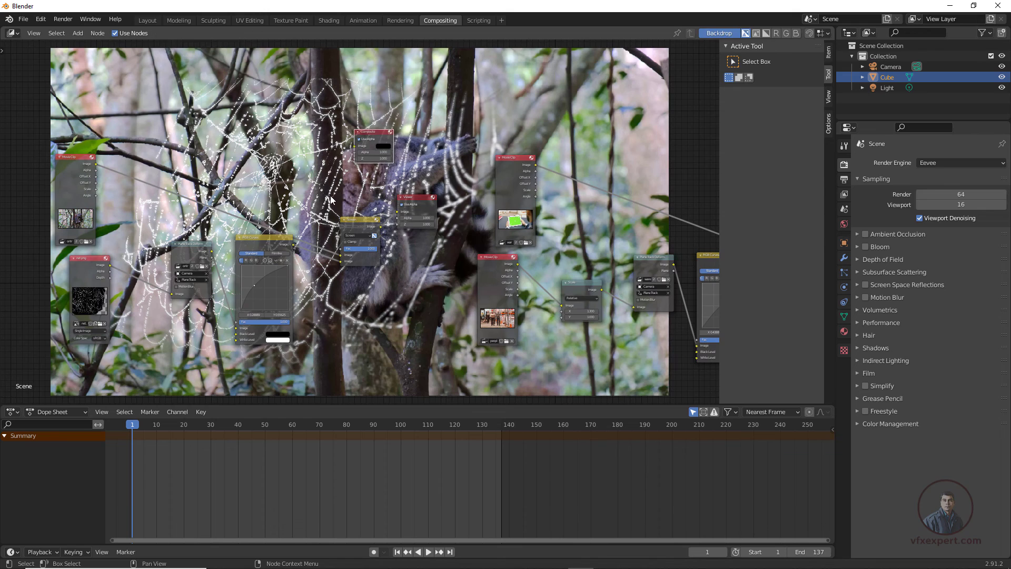
{"action": "scroll", "coordinate": [371, 238], "scroll_direction": "up", "scroll_amount": 2}
{"action": "left_click_drag", "start_coordinate": [384, 228], "coordinate": [425, 108]}
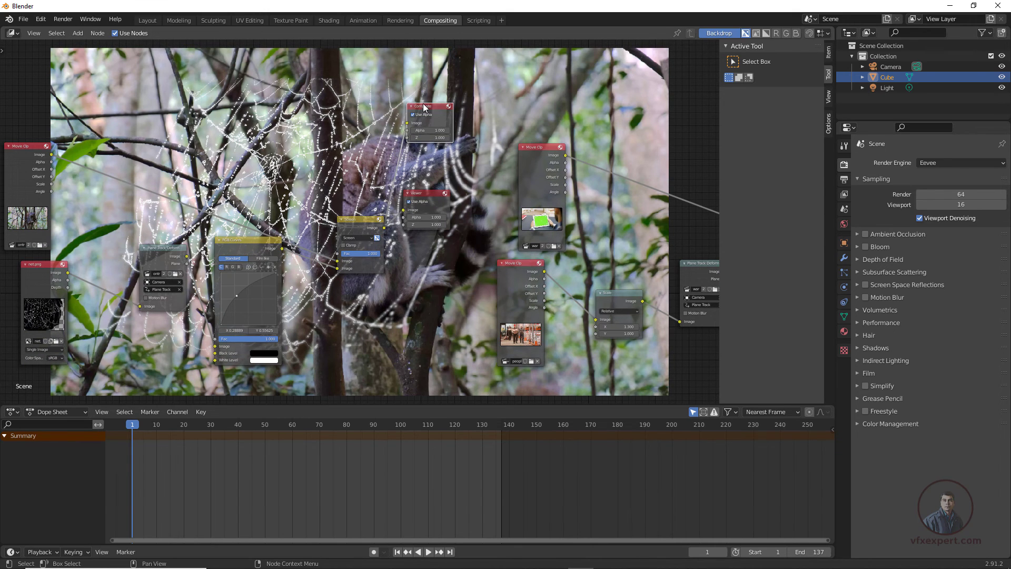
Render the current frame as a still image to check the web composite, and close the render window.
{"action": "left_click", "coordinate": [63, 19]}
{"action": "left_click", "coordinate": [71, 32]}
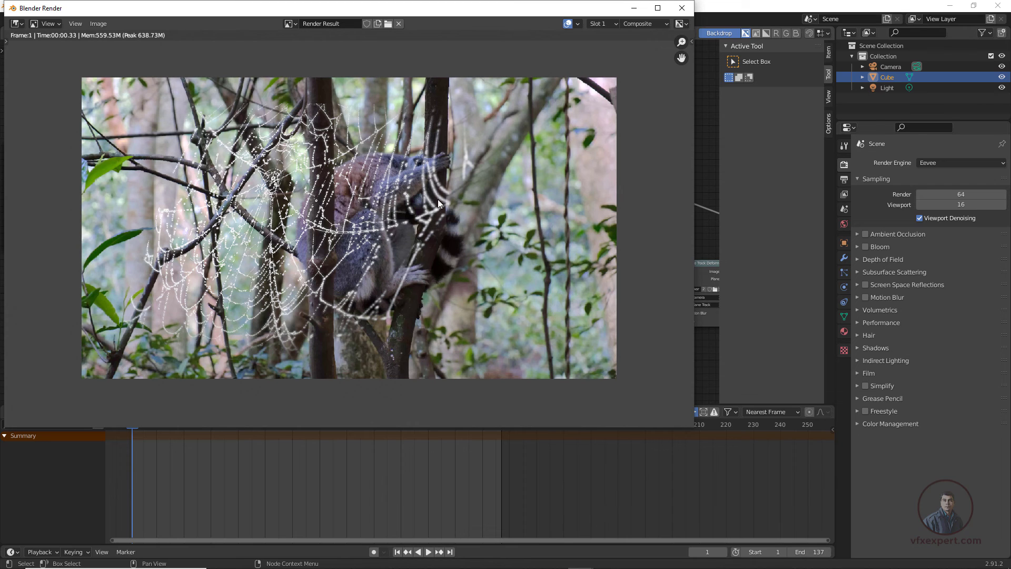
{"action": "left_click", "coordinate": [682, 8]}
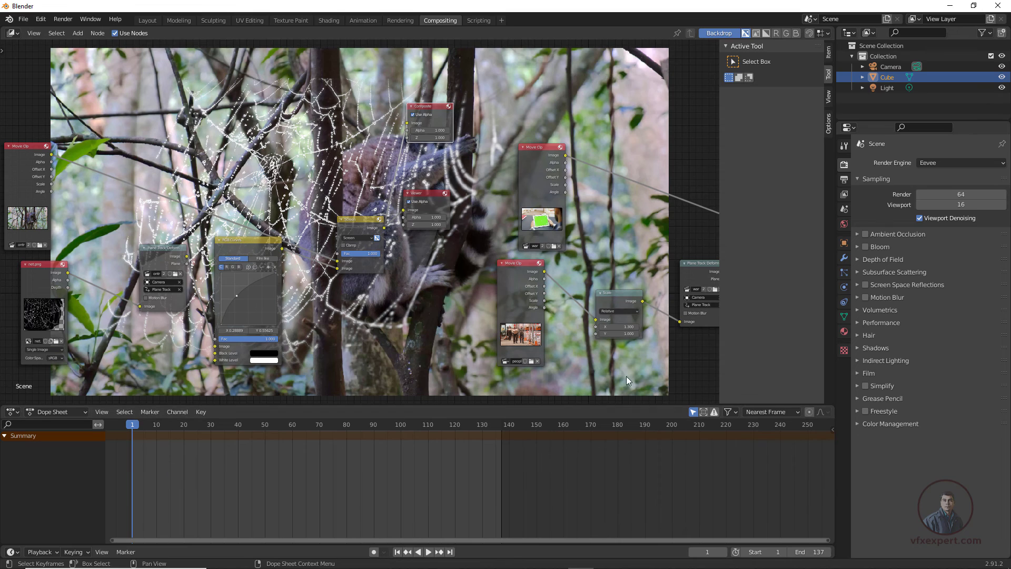
Set the render output path to net_output in the folder F:\New Vfx Footage\Blender Classes.
{"action": "left_click", "coordinate": [845, 181]}
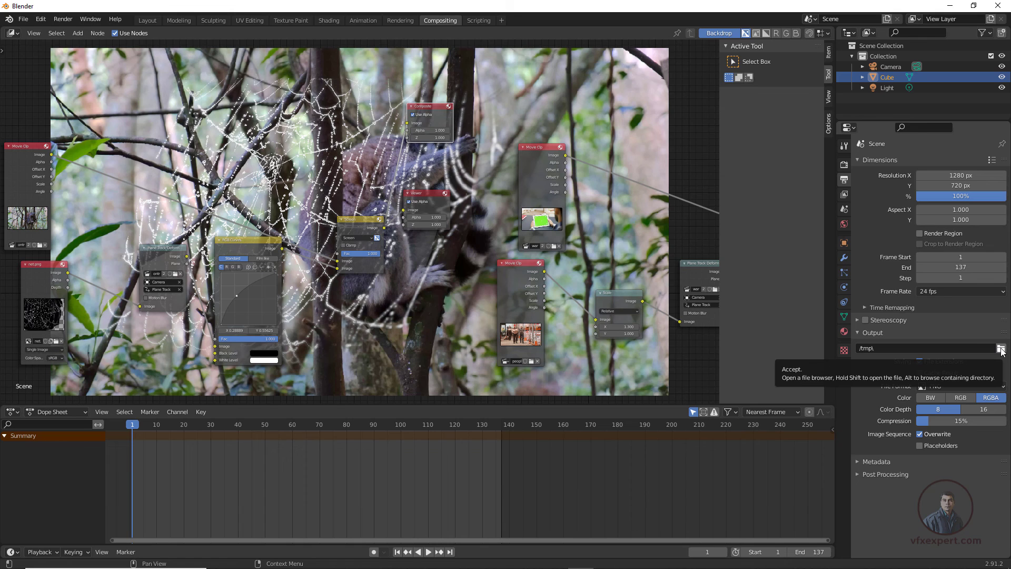
{"action": "left_click", "coordinate": [1002, 352]}
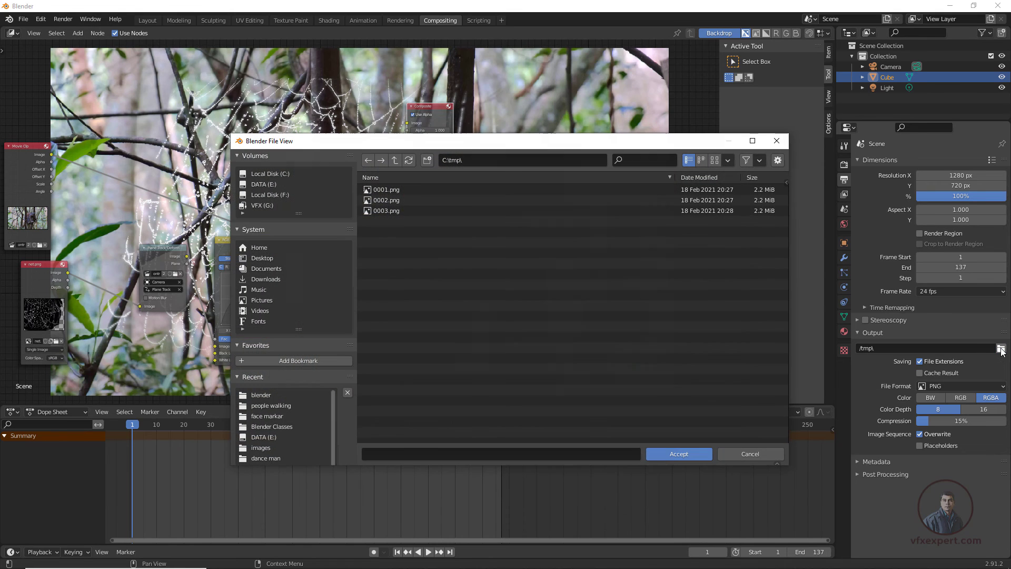
{"action": "double_click", "coordinate": [399, 189]}
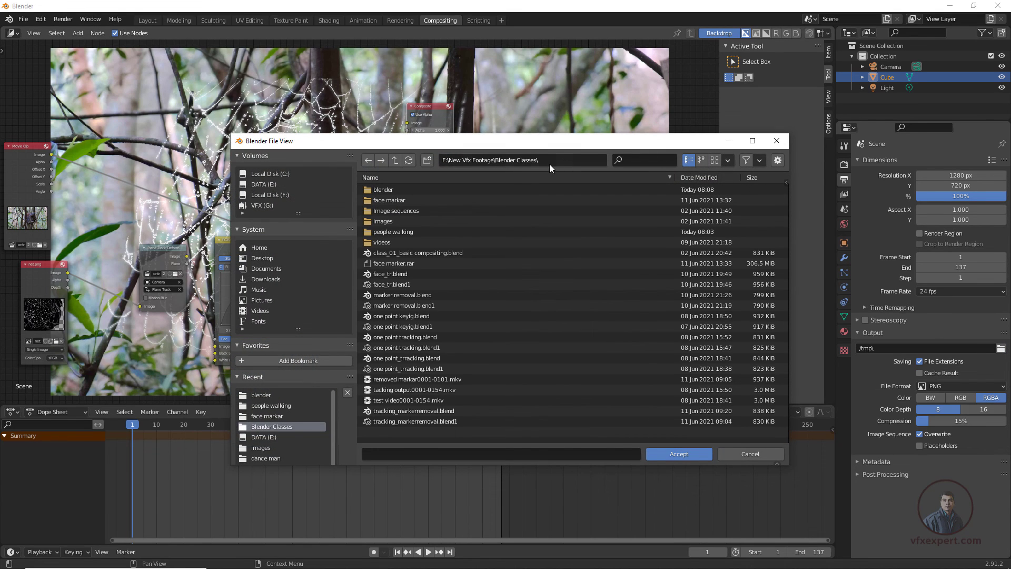
{"action": "left_click", "coordinate": [393, 454]}
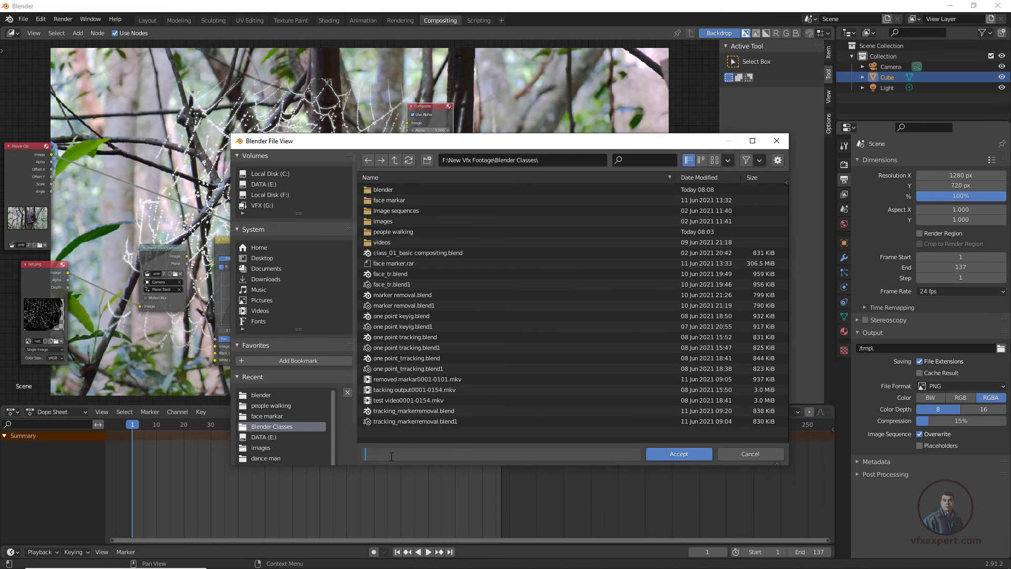
{"action": "type", "text": "net_output"}
{"action": "left_click", "coordinate": [678, 454]}
{"action": "left_click", "coordinate": [679, 454]}
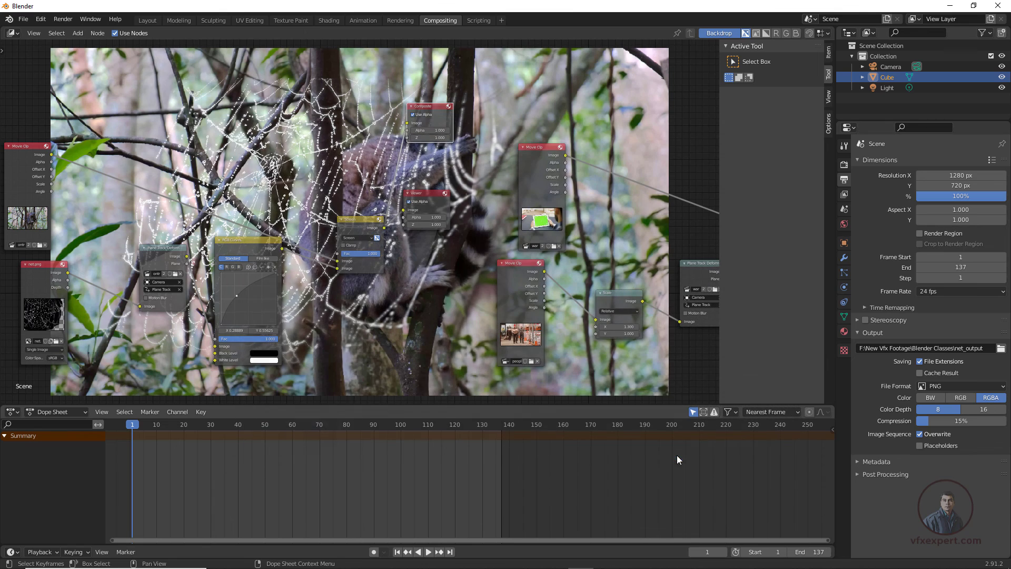
Set the output file format to FFmpeg video and render the animation.
{"action": "left_click", "coordinate": [949, 386]}
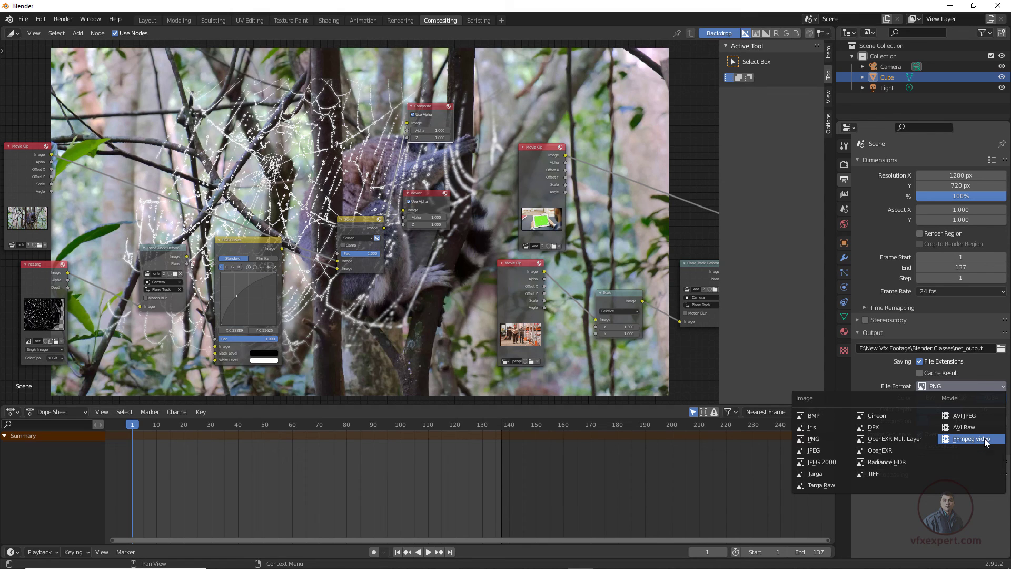
{"action": "left_click", "coordinate": [985, 439]}
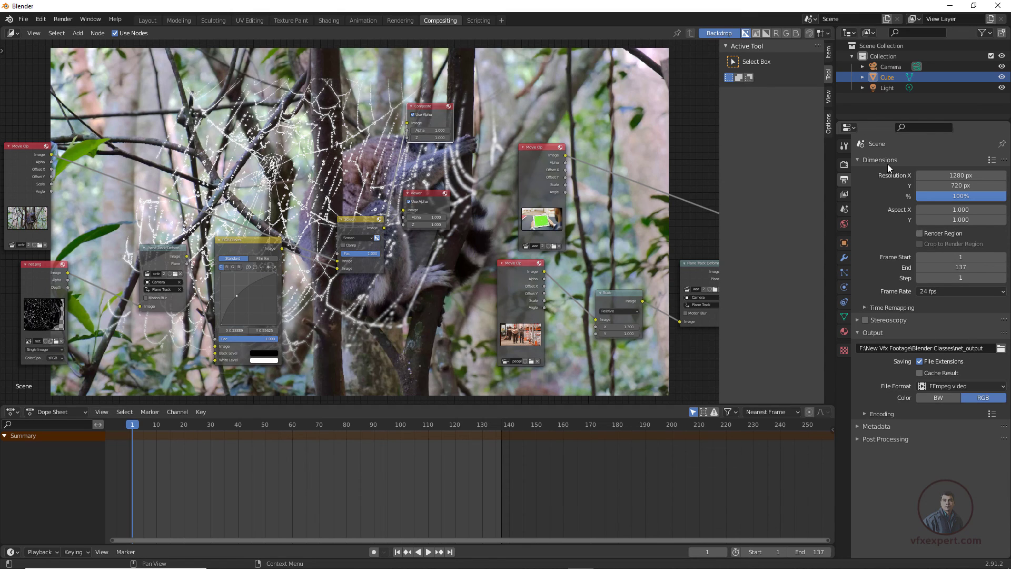
{"action": "left_click", "coordinate": [63, 19]}
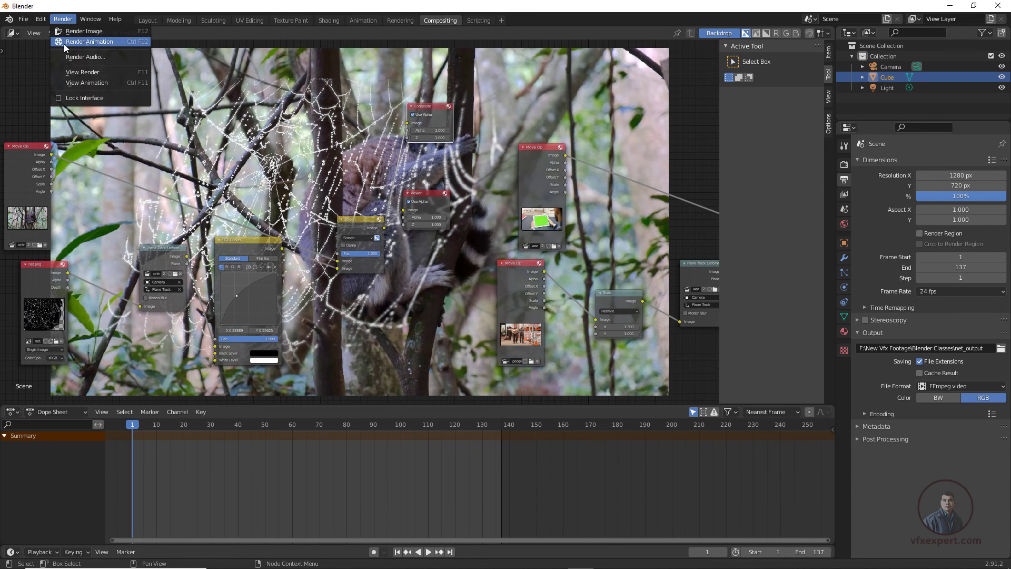
{"action": "left_click", "coordinate": [108, 44]}
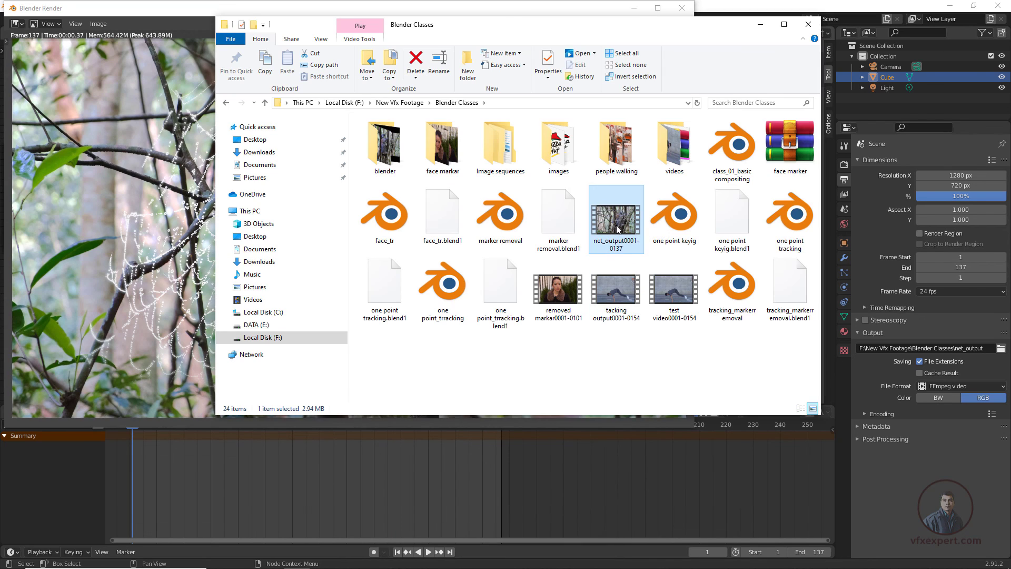
Play the rendered net_output0001-0137 video from the Blender Classes folder in a media player, and enlarge the player window.
{"action": "right_click", "coordinate": [617, 215]}
{"action": "mouse_move", "coordinate": [672, 257]}
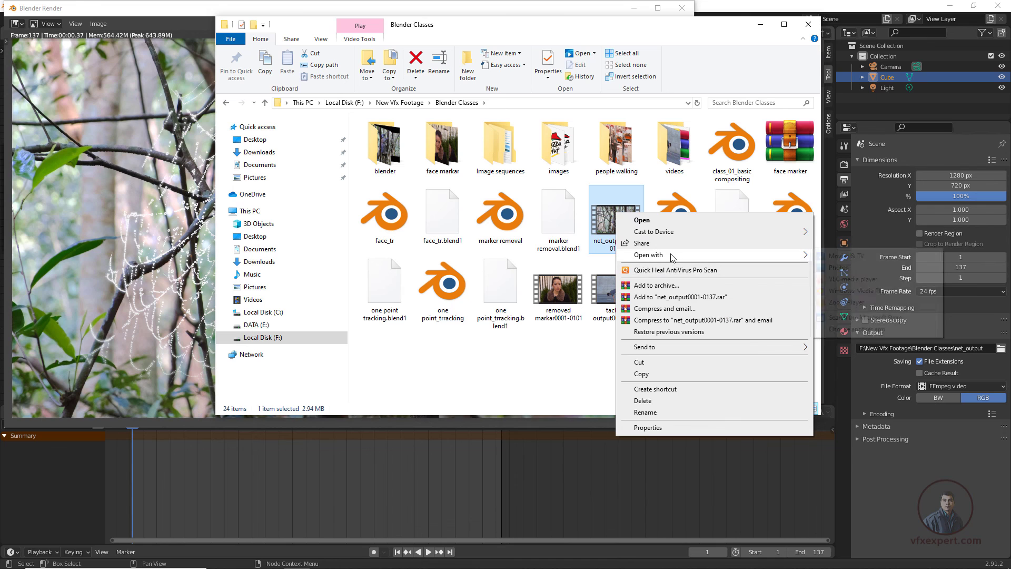
{"action": "left_click", "coordinate": [852, 302]}
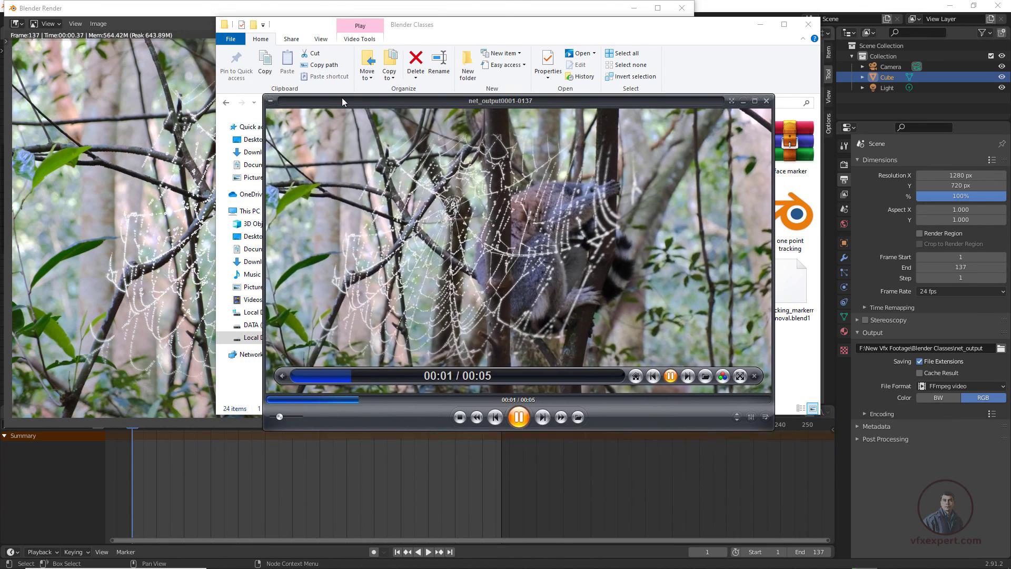
{"action": "left_click_drag", "start_coordinate": [342, 98], "coordinate": [243, 47]}
{"action": "left_click_drag", "start_coordinate": [675, 380], "coordinate": [776, 442]}
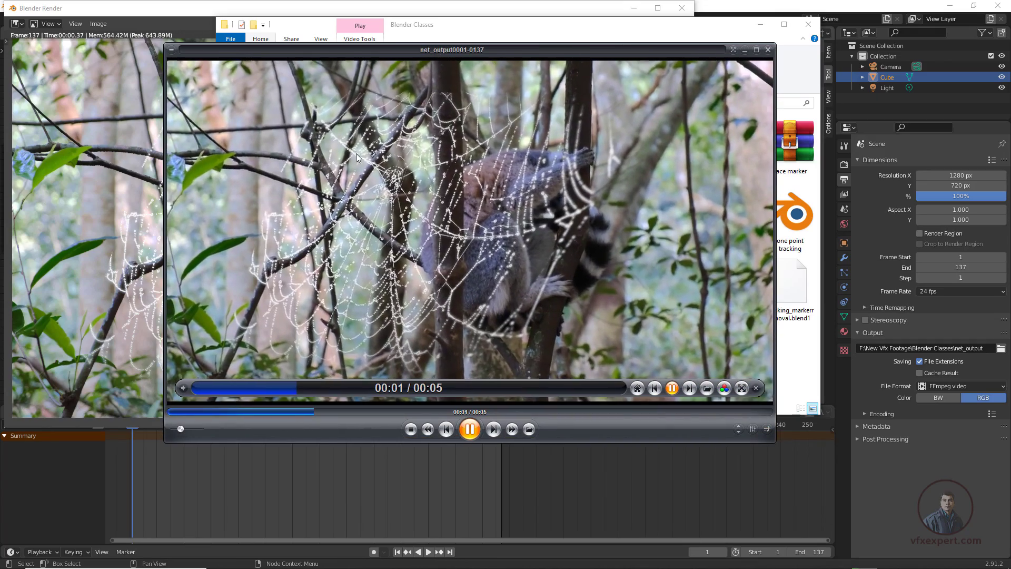